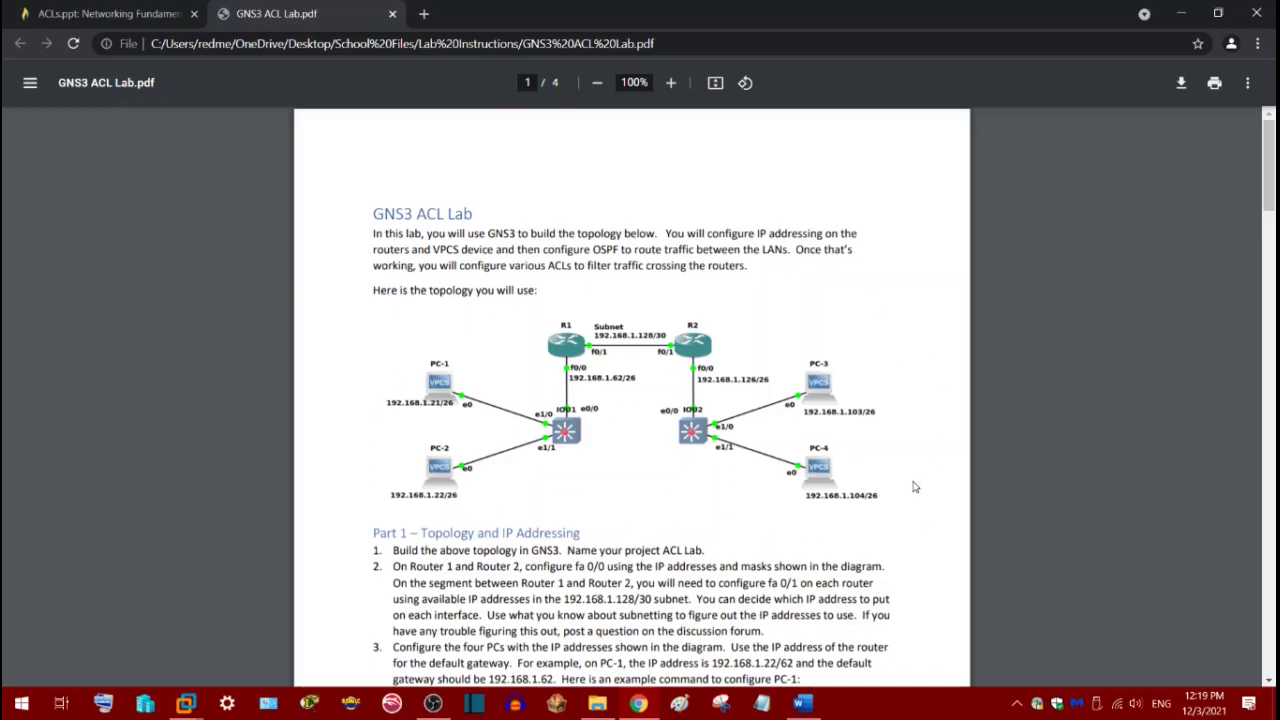
# Scroll the GNS3 ACL Lab PDF past the topology and Part 1 to Part 2 – OSPF on page 2
pyautogui.scroll(-1, 914, 487)
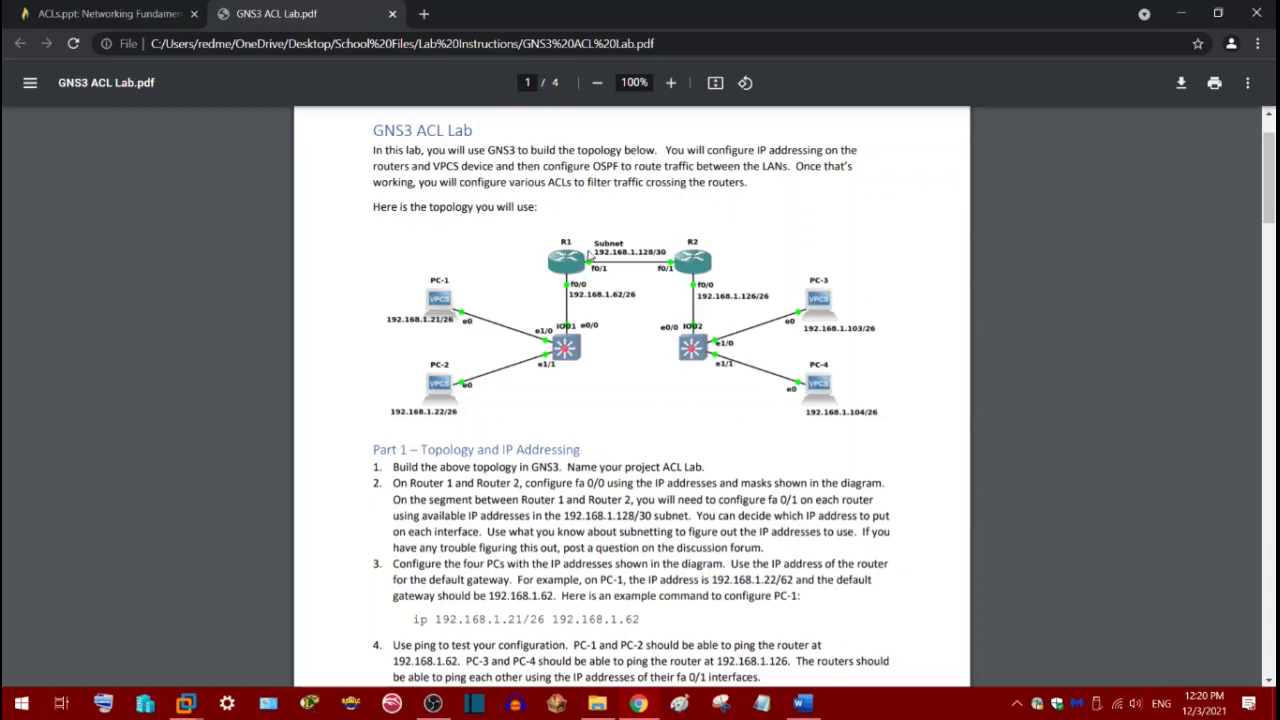
pyautogui.scroll(-3, 473, 305)
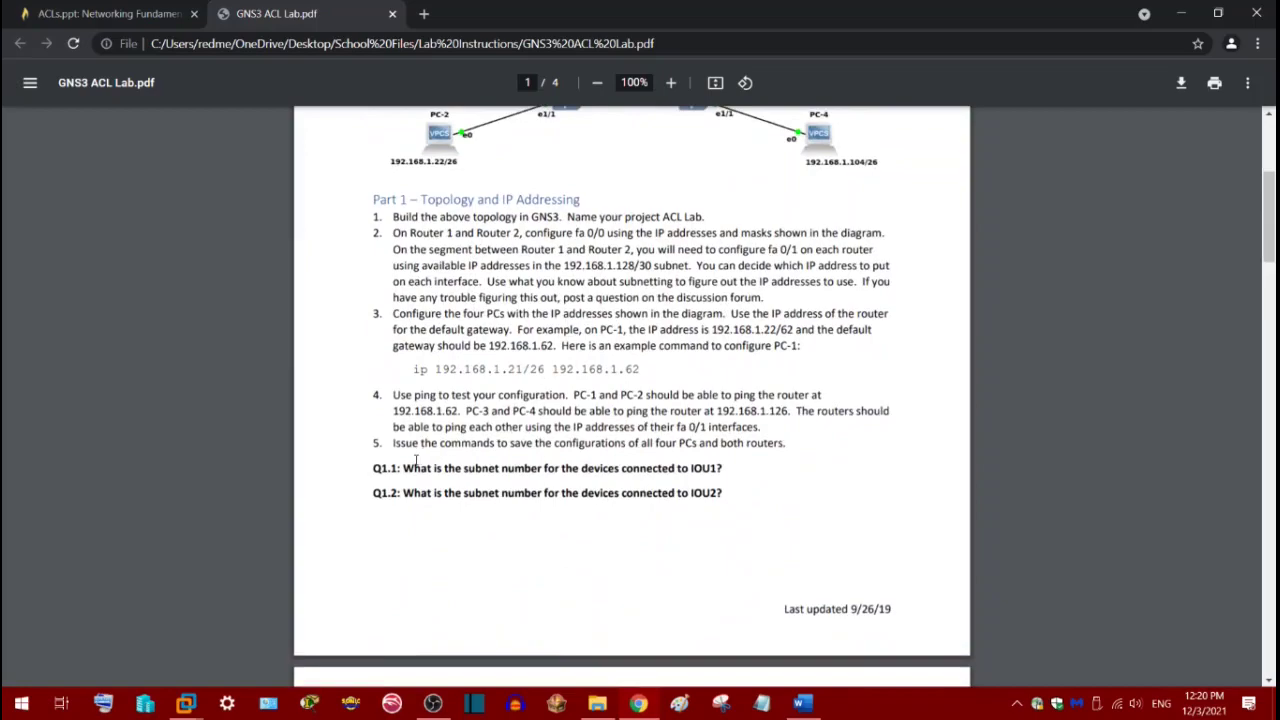
pyautogui.scroll(2, 588, 389)
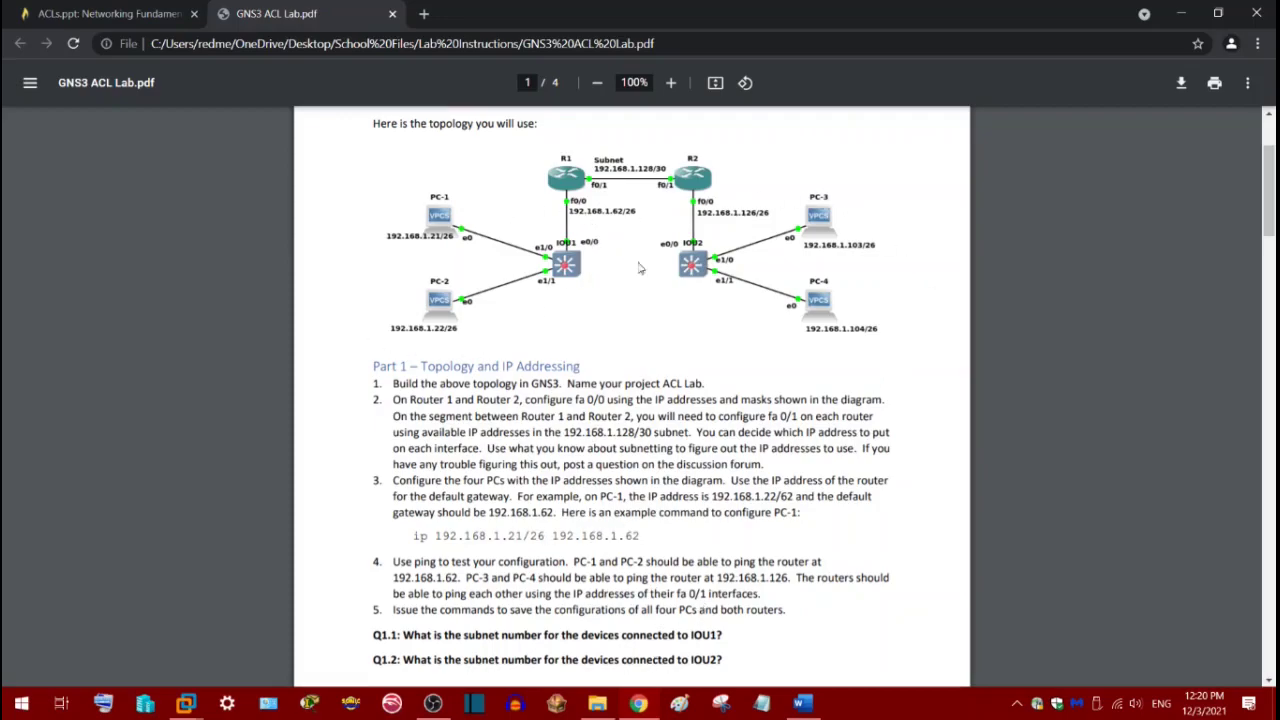
pyautogui.scroll(-3, 604, 338)
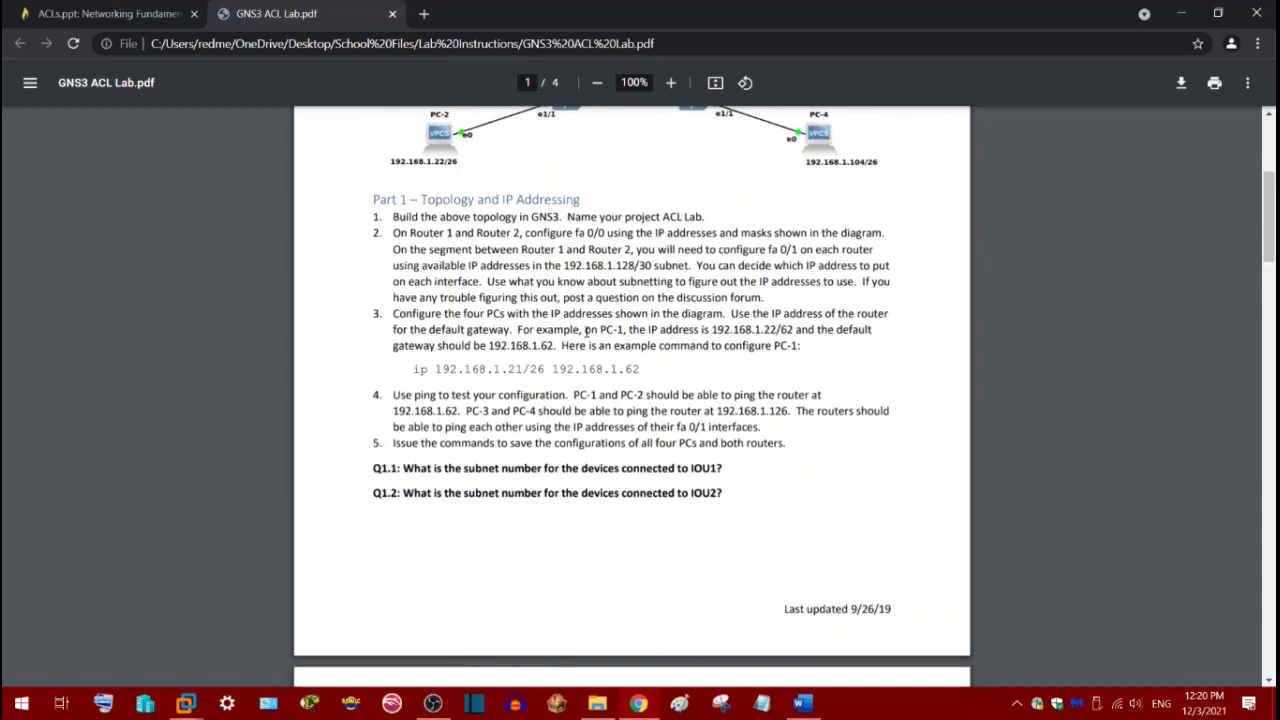
pyautogui.scroll(-5, 400, 320)
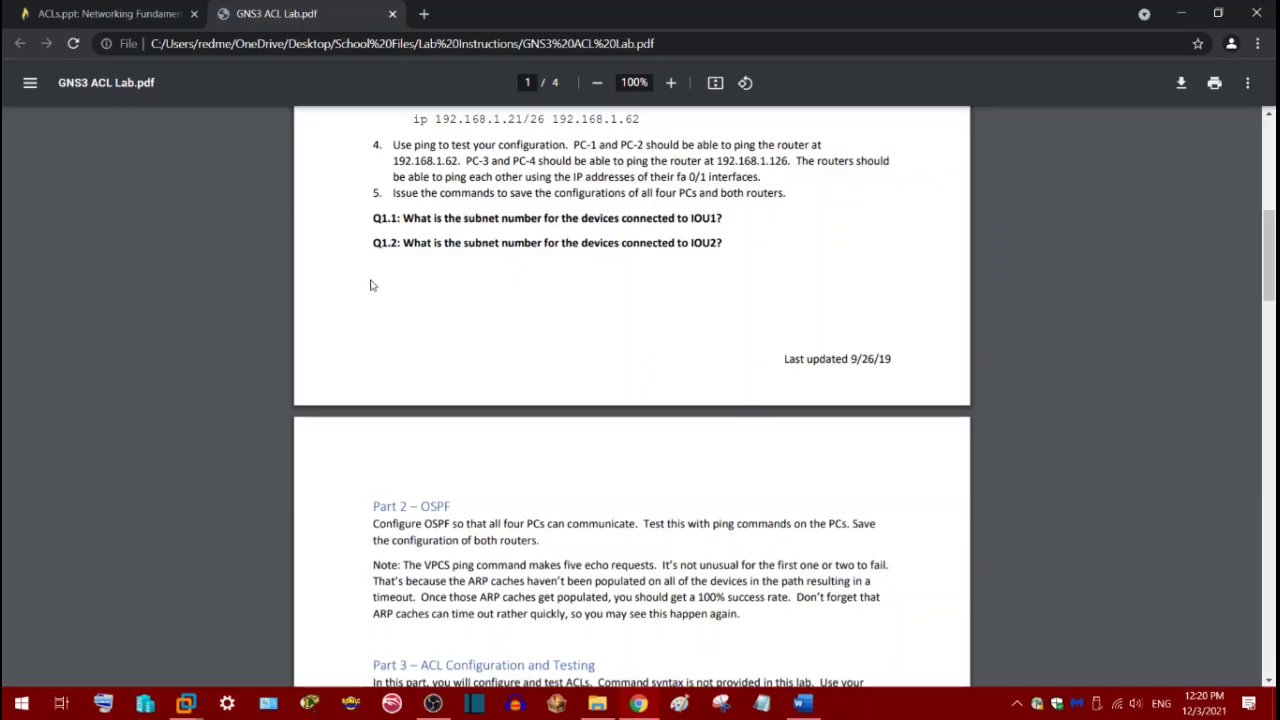
pyautogui.scroll(2, 369, 283)
pyautogui.scroll(7, 396, 266)
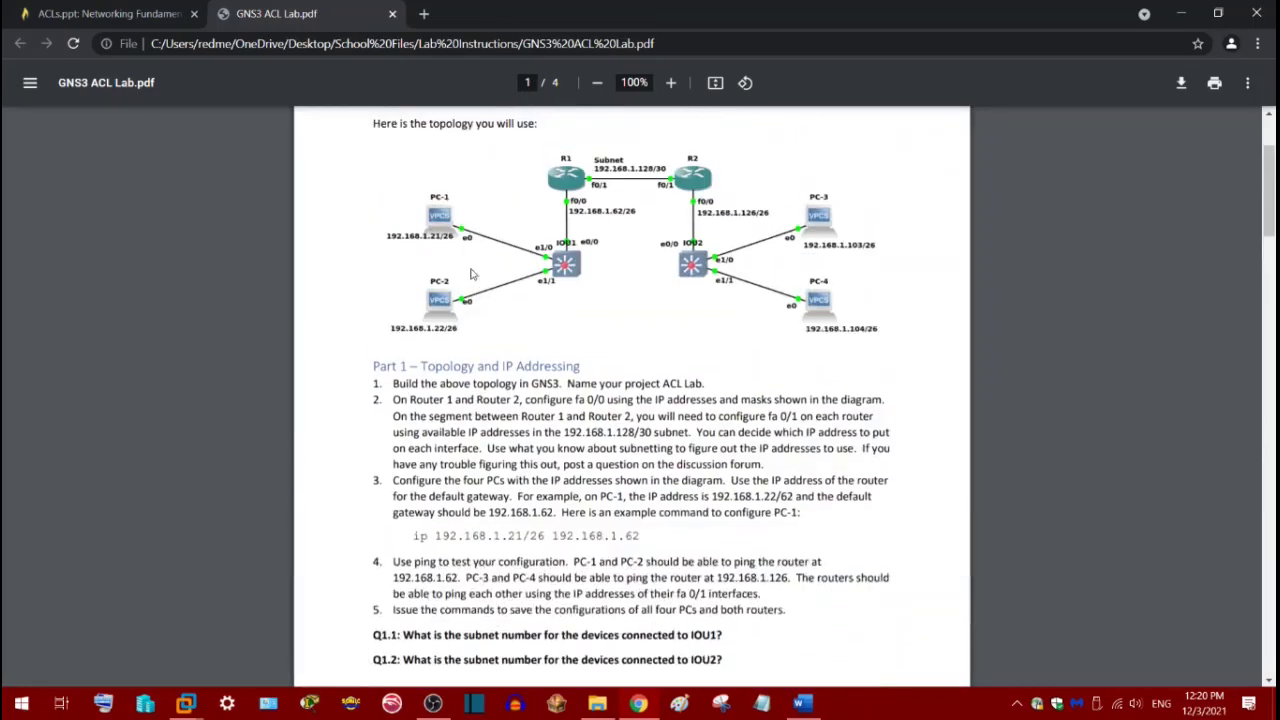
pyautogui.scroll(-10, 335, 313)
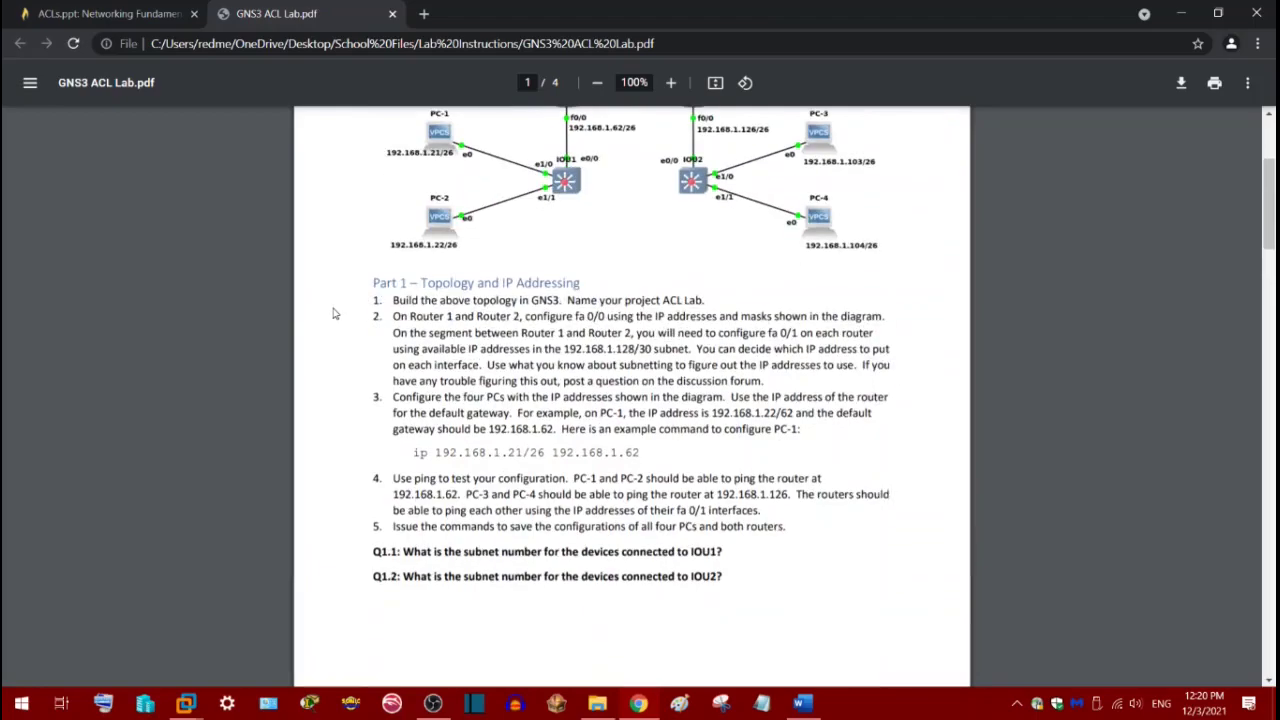
pyautogui.scroll(-4, 335, 308)
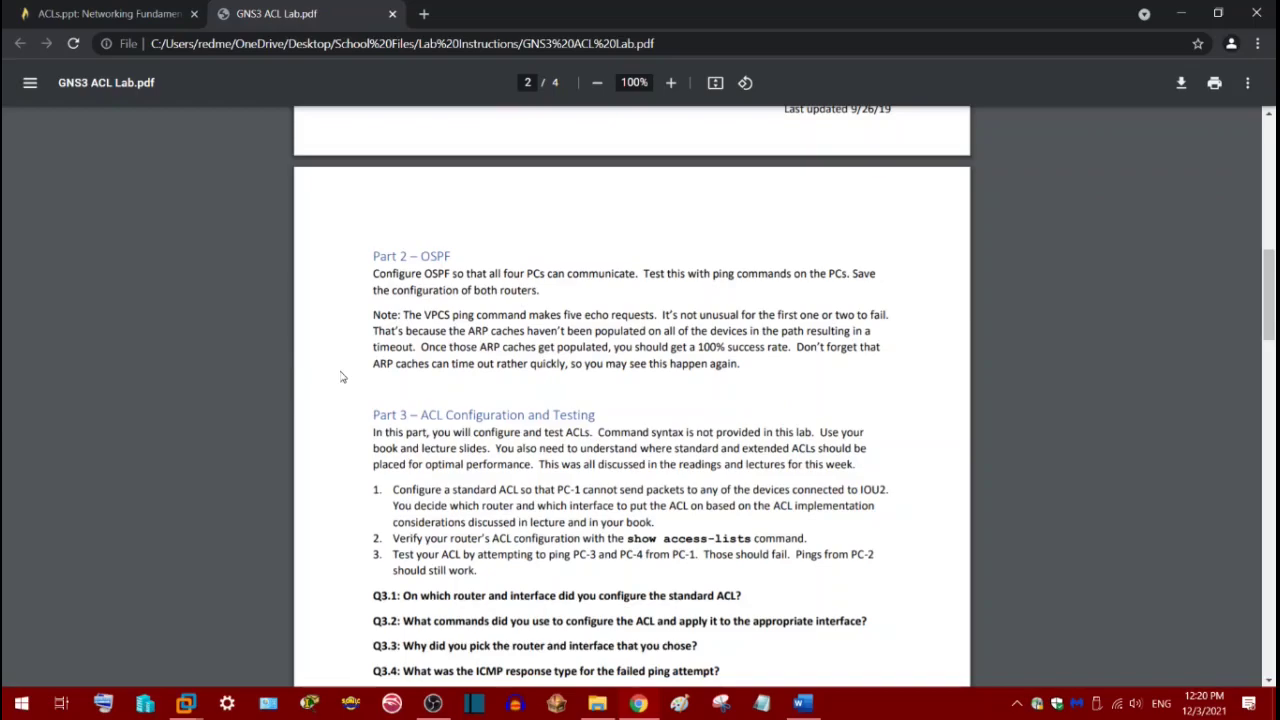
# Read Part 3's standard ACL step 1 and extended ACL step 7, briefly highlighting key words
pyautogui.scroll(-5, 339, 370)
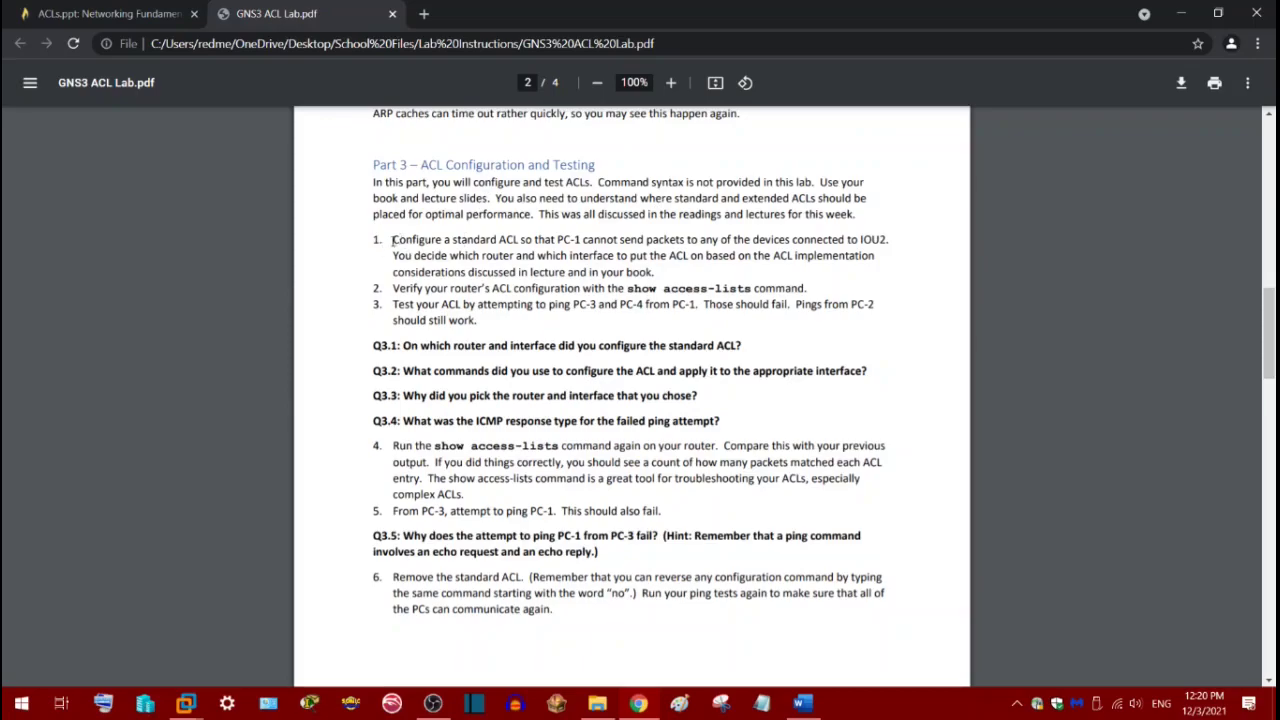
pyautogui.moveTo(389, 240); pyautogui.dragTo(540, 242)
pyautogui.click(460, 250)
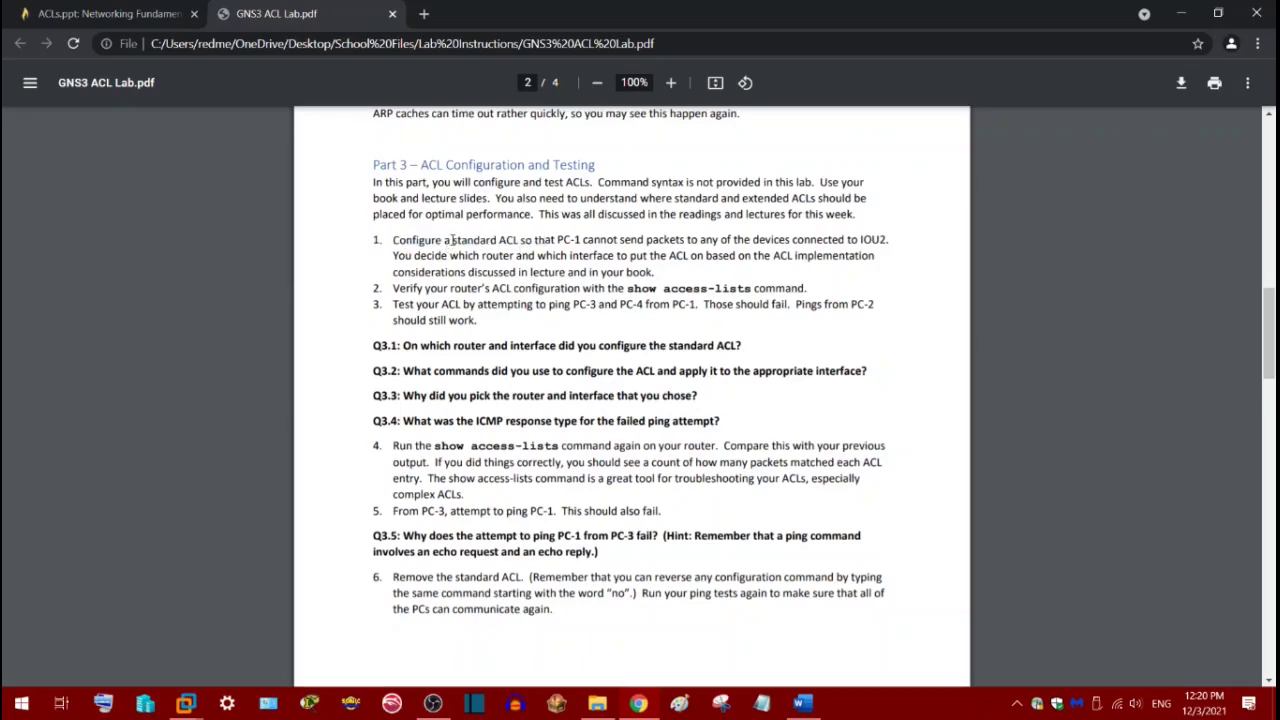
pyautogui.moveTo(445, 241); pyautogui.dragTo(517, 244)
pyautogui.click(523, 280)
pyautogui.scroll(-5, 509, 259)
pyautogui.scroll(-2, 509, 259)
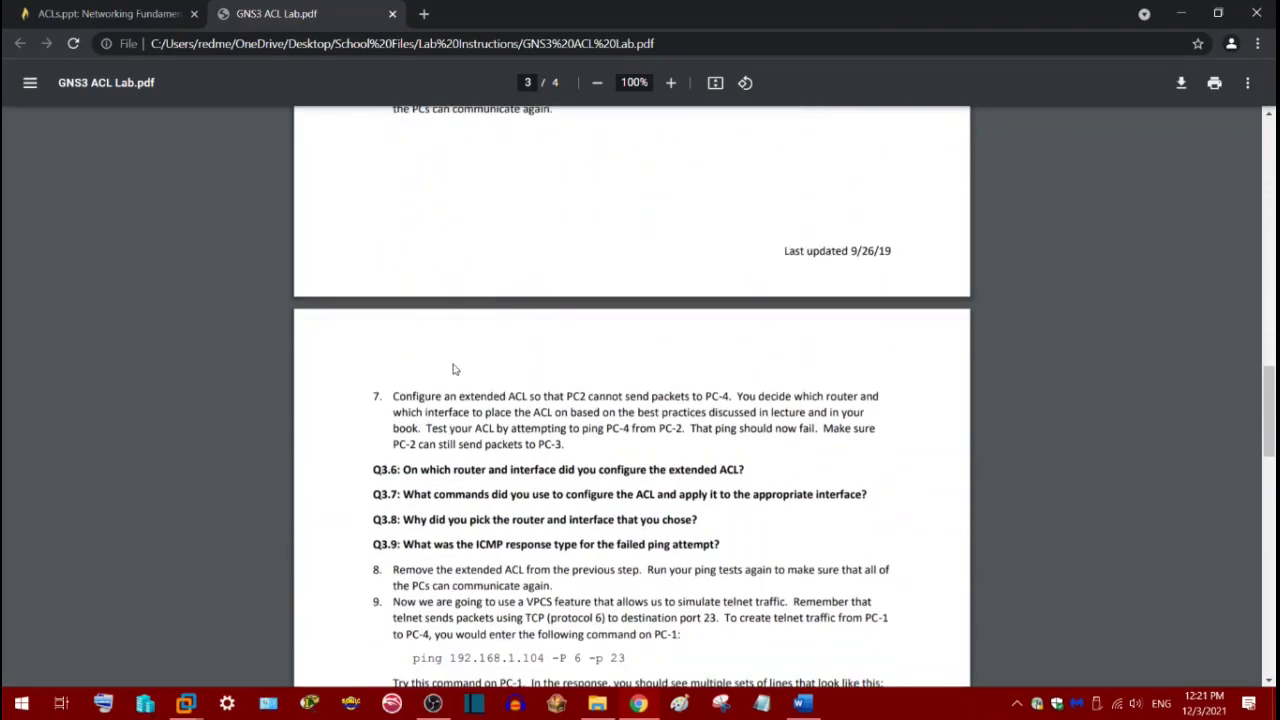
pyautogui.moveTo(458, 399); pyautogui.dragTo(524, 398)
pyautogui.click(505, 385)
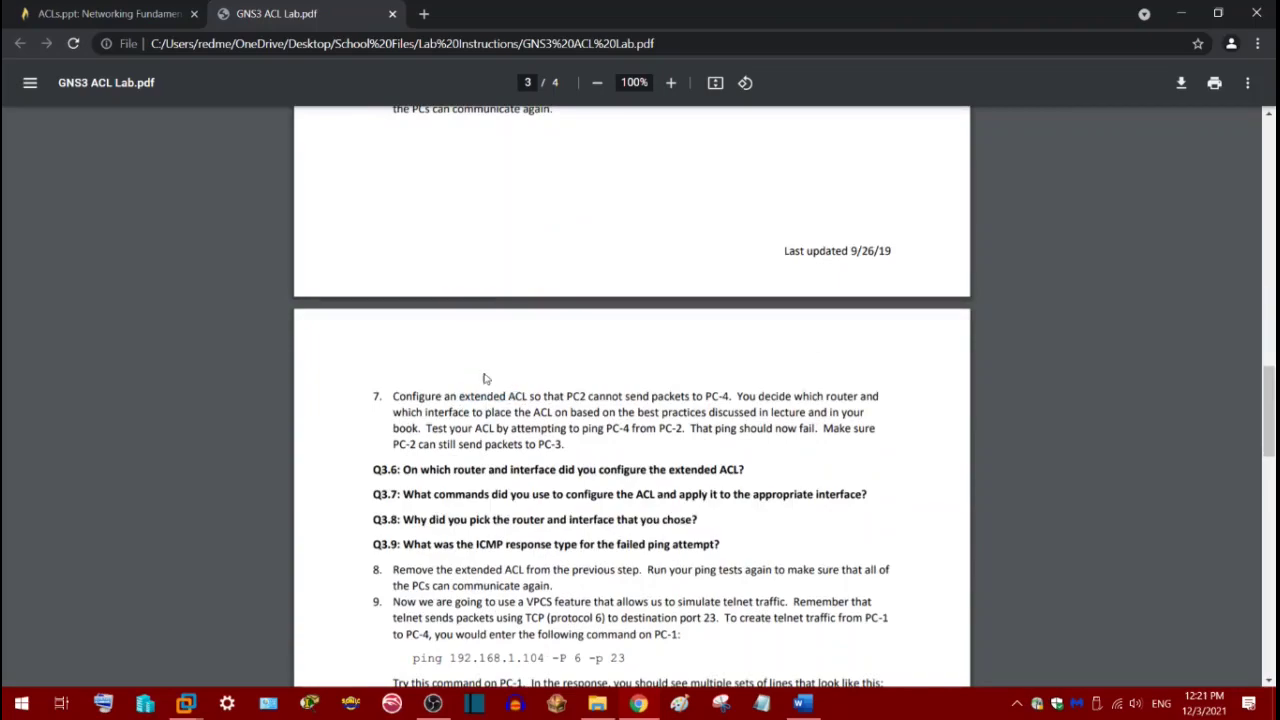
# Scroll around page 3 and highlight the ICMP response type asked about in Q3.4
pyautogui.scroll(-3, 446, 290)
pyautogui.scroll(-5, 446, 290)
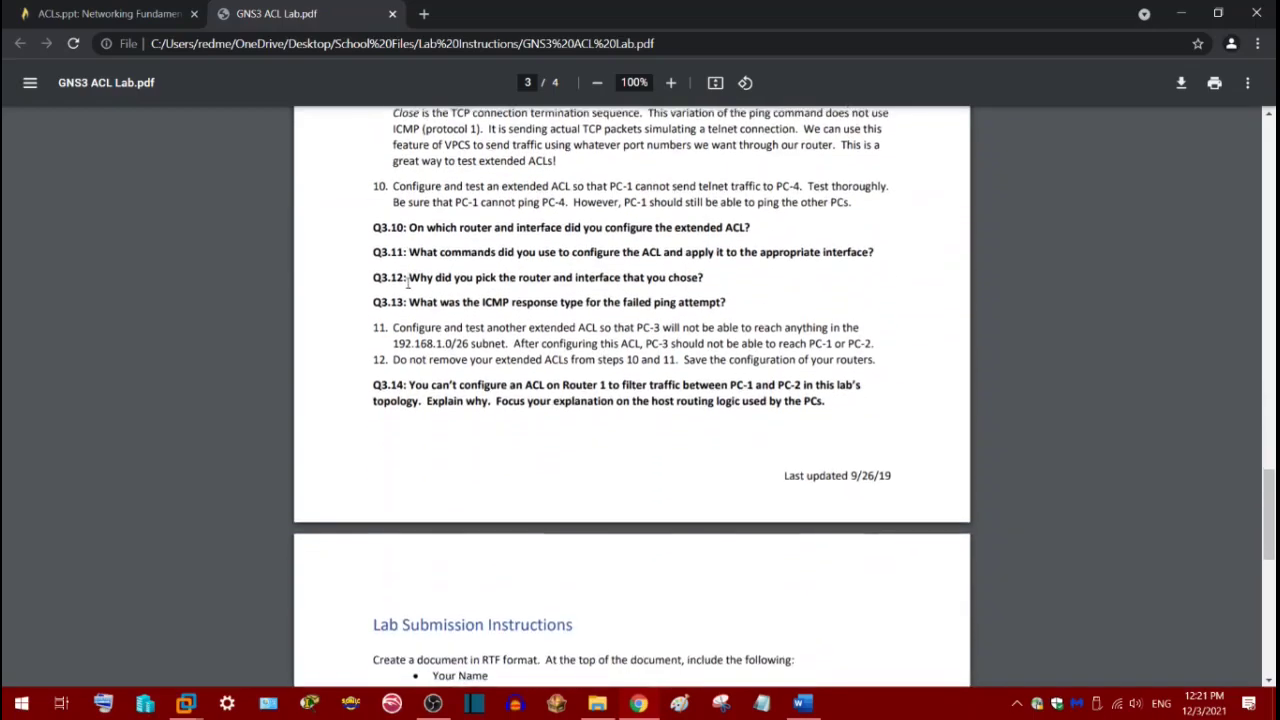
pyautogui.scroll(5, 505, 216)
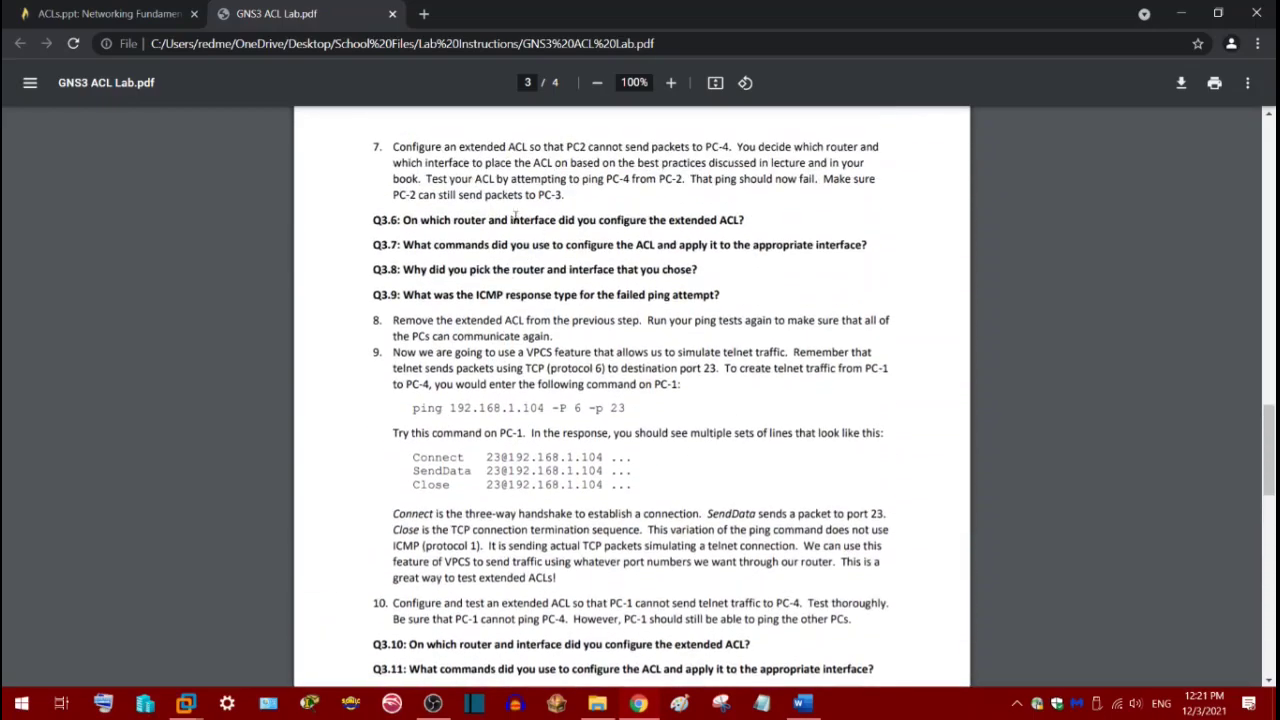
pyautogui.scroll(-4, 382, 288)
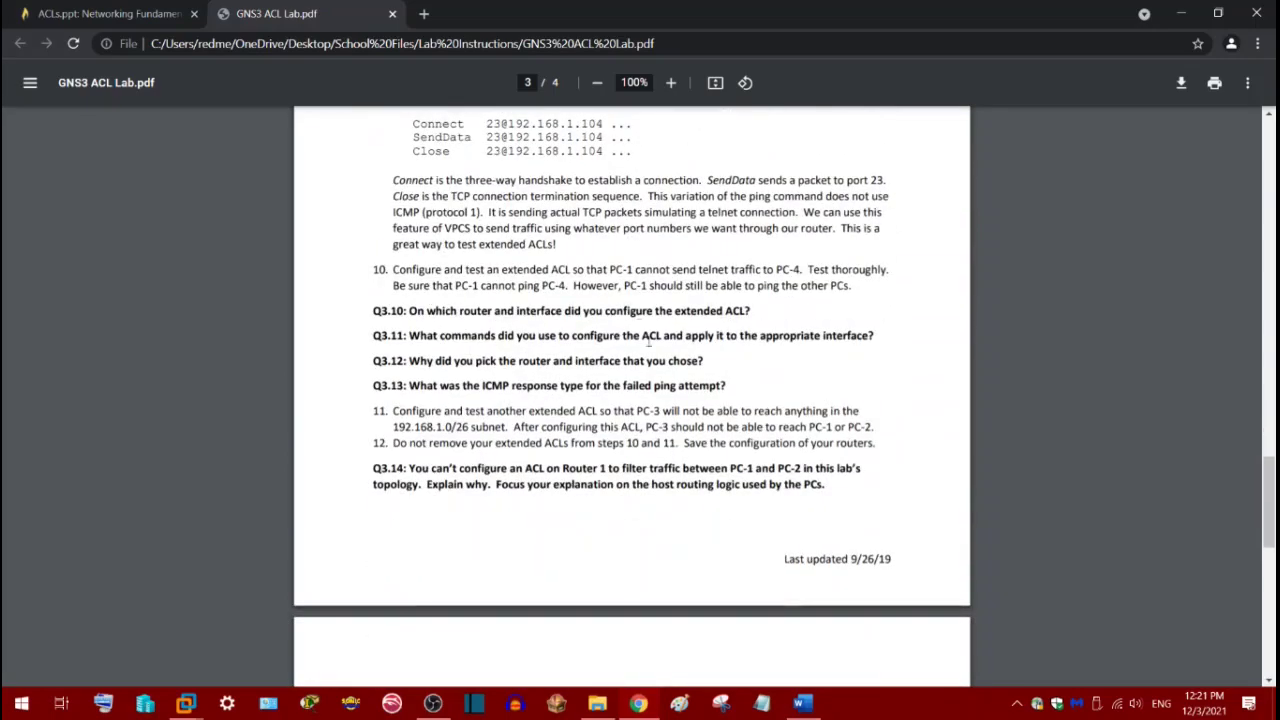
pyautogui.scroll(5, 553, 289)
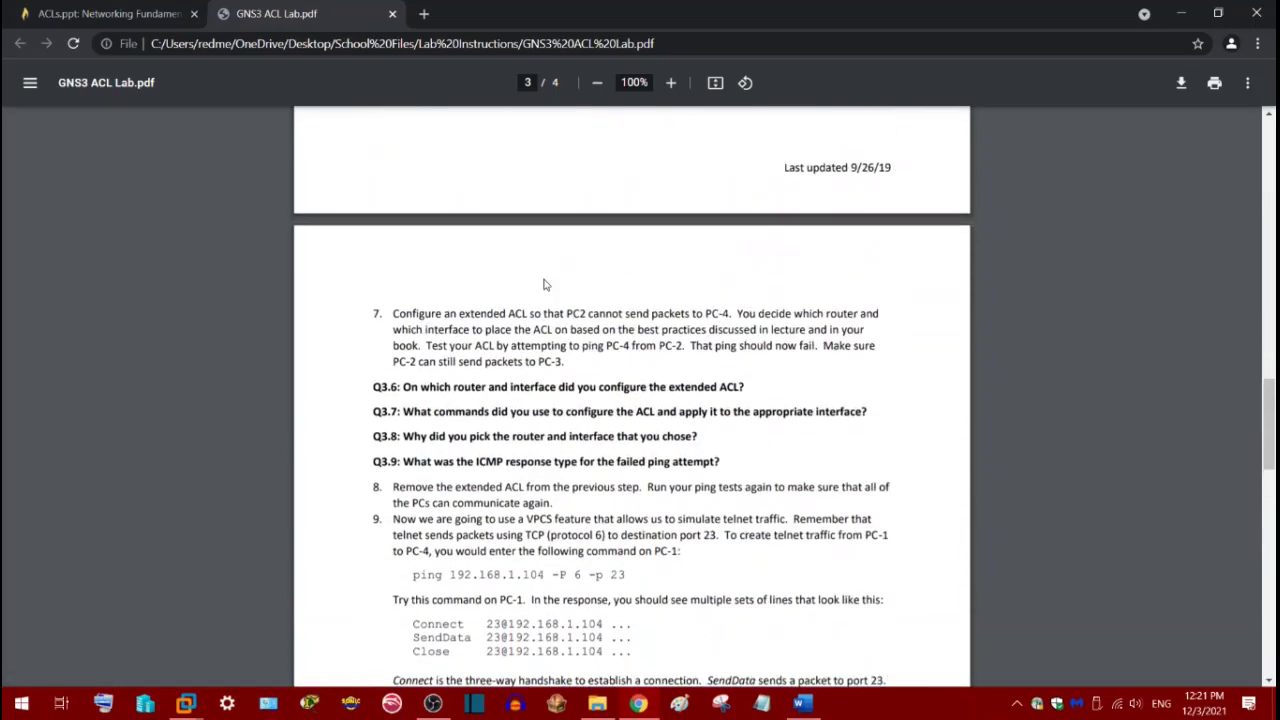
pyautogui.scroll(4, 438, 270)
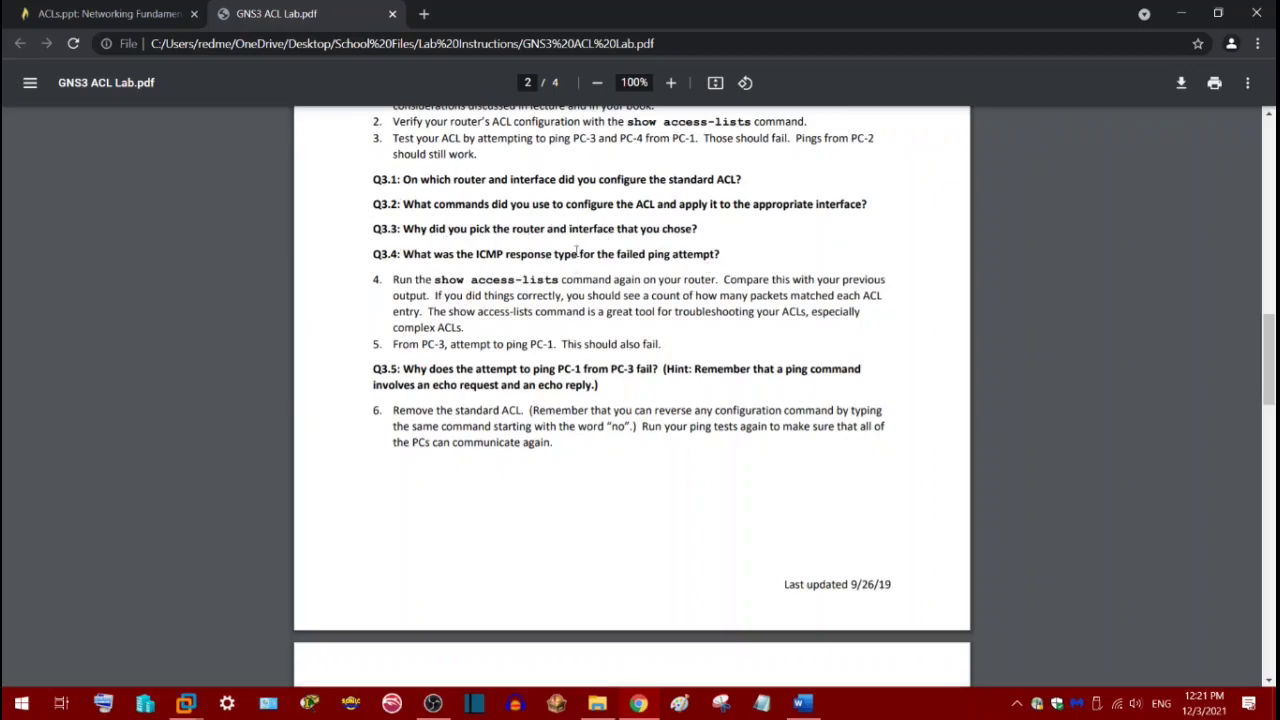
pyautogui.moveTo(475, 256); pyautogui.dragTo(722, 256)
pyautogui.click(525, 252)
pyautogui.click(733, 260)
# Glance at the ACLs lecture slide, then return to the lab PDF at step 7
pyautogui.click(155, 15)
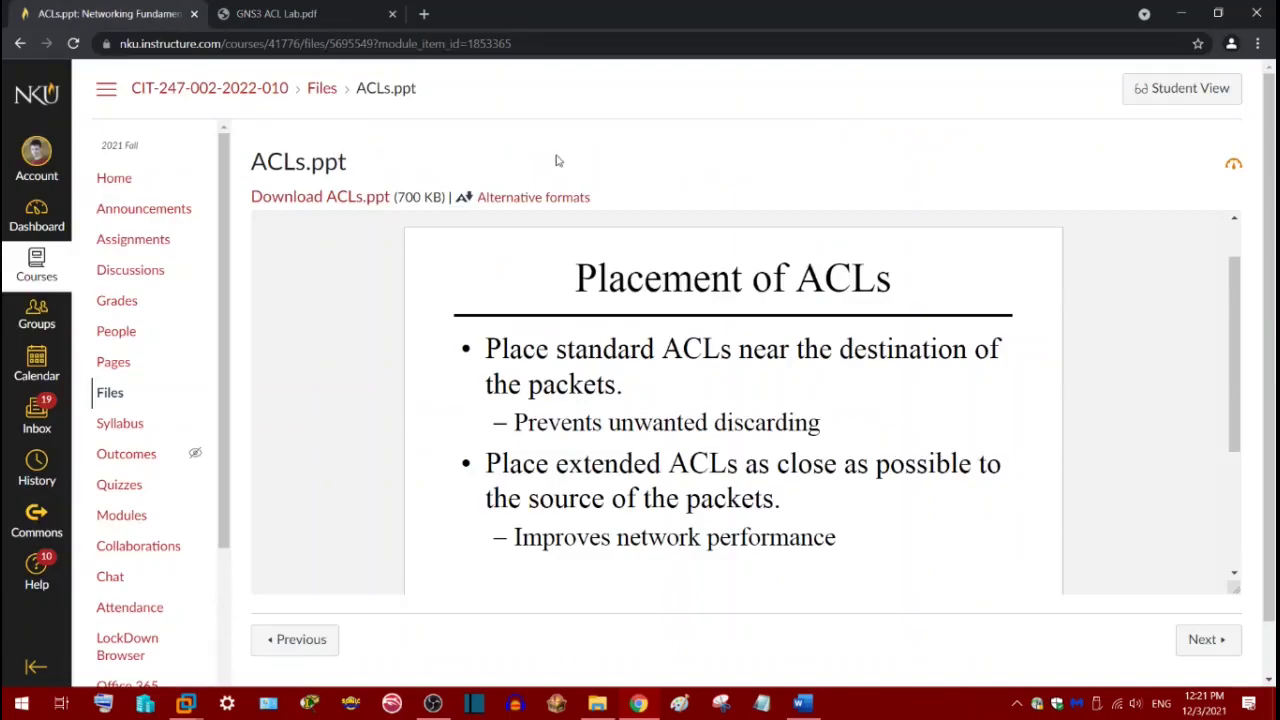
pyautogui.click(276, 14)
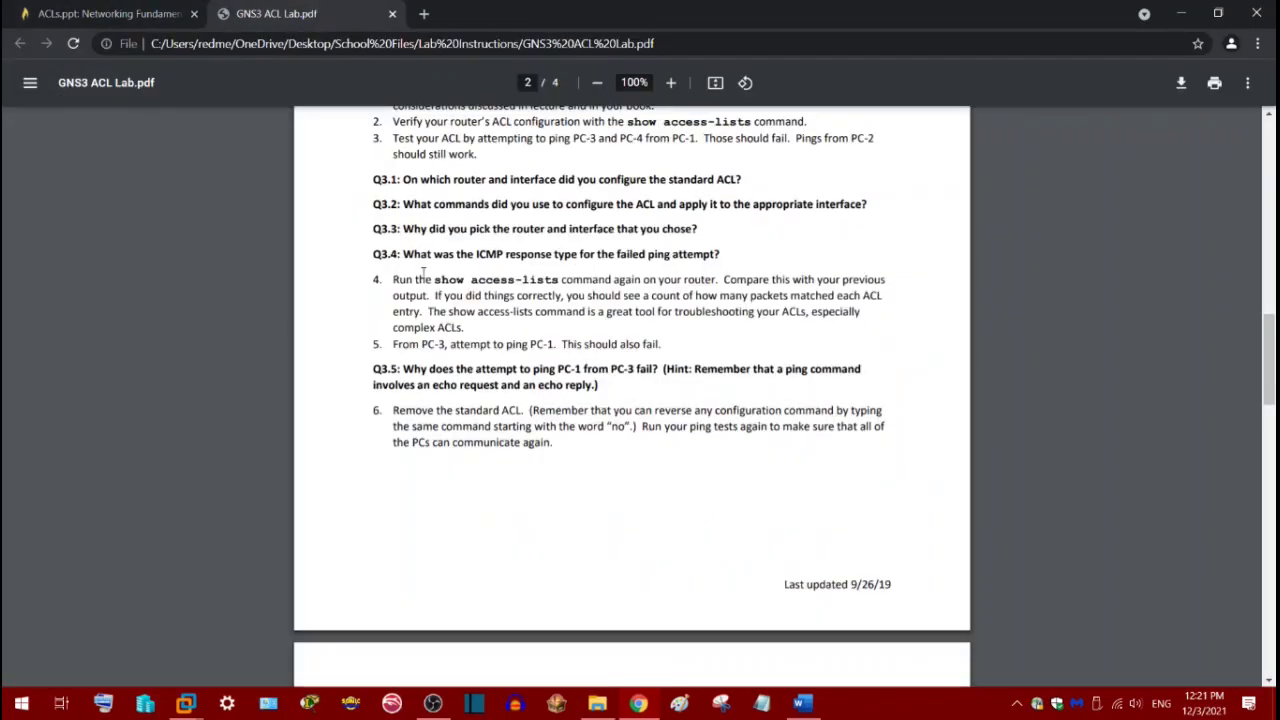
pyautogui.scroll(-6, 423, 270)
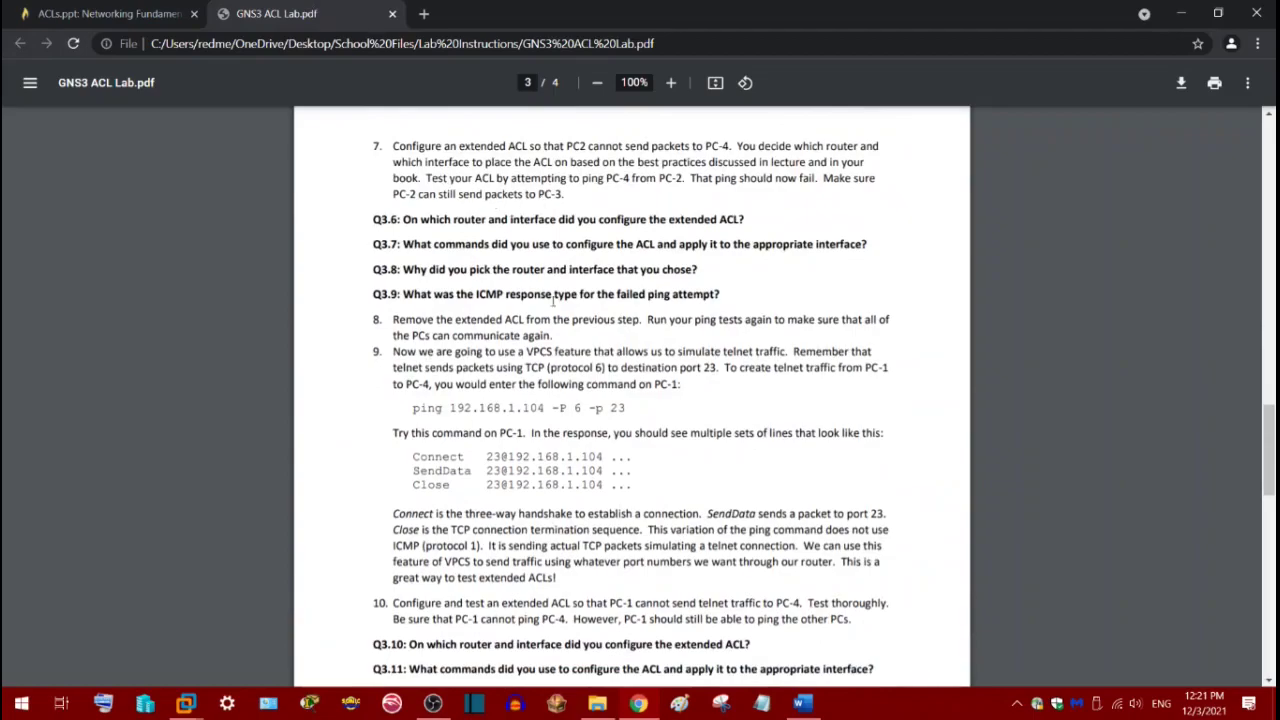
pyautogui.scroll(-3, 553, 319)
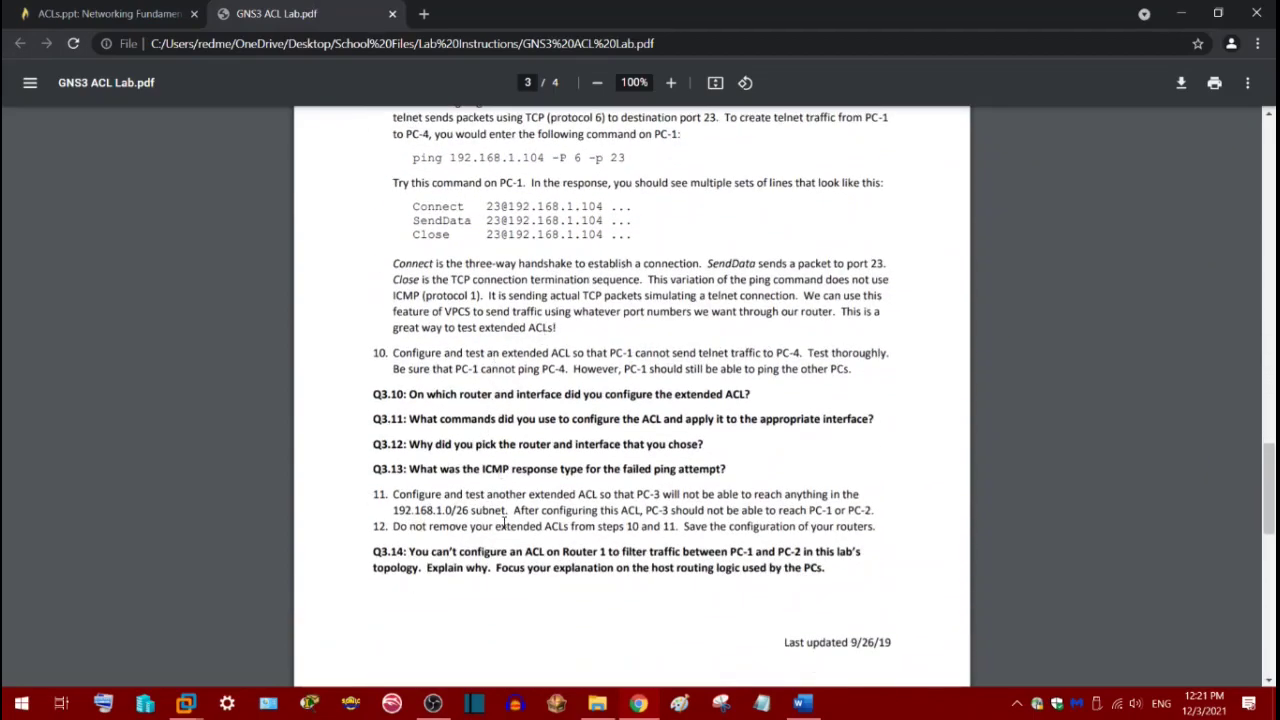
pyautogui.scroll(3, 469, 477)
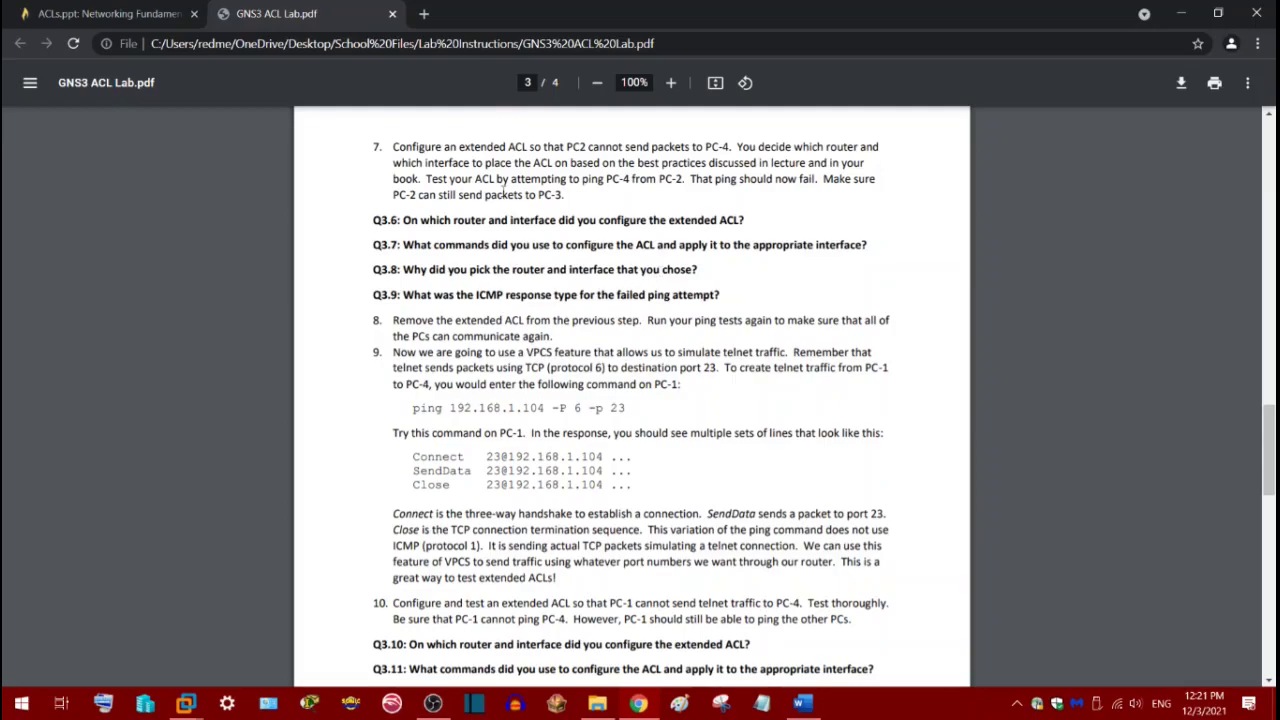
# Switch to the ACLs.ppt Placement of ACLs slide and highlight 'Place standard ACLs'
pyautogui.click(130, 13)
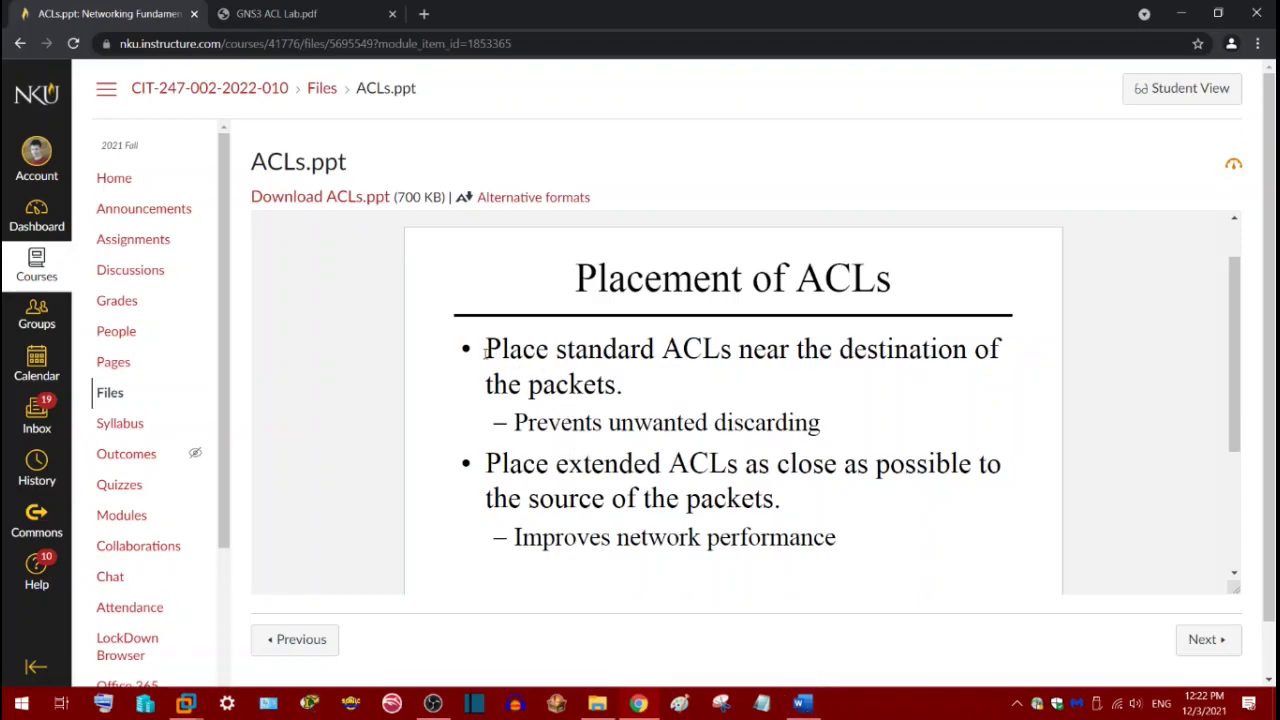
pyautogui.moveTo(485, 349); pyautogui.dragTo(739, 361)
pyautogui.click(735, 395)
pyautogui.click(800, 704)
pyautogui.scroll(10, 700, 353)
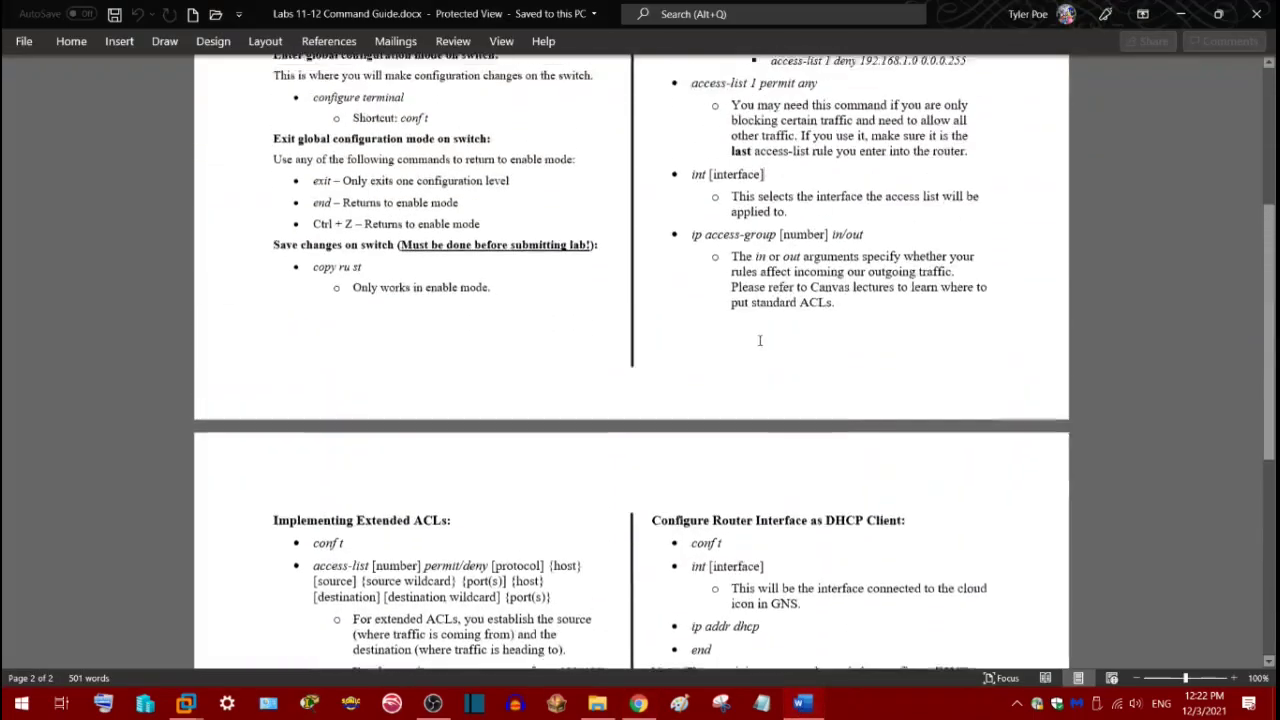
pyautogui.scroll(1, 729, 294)
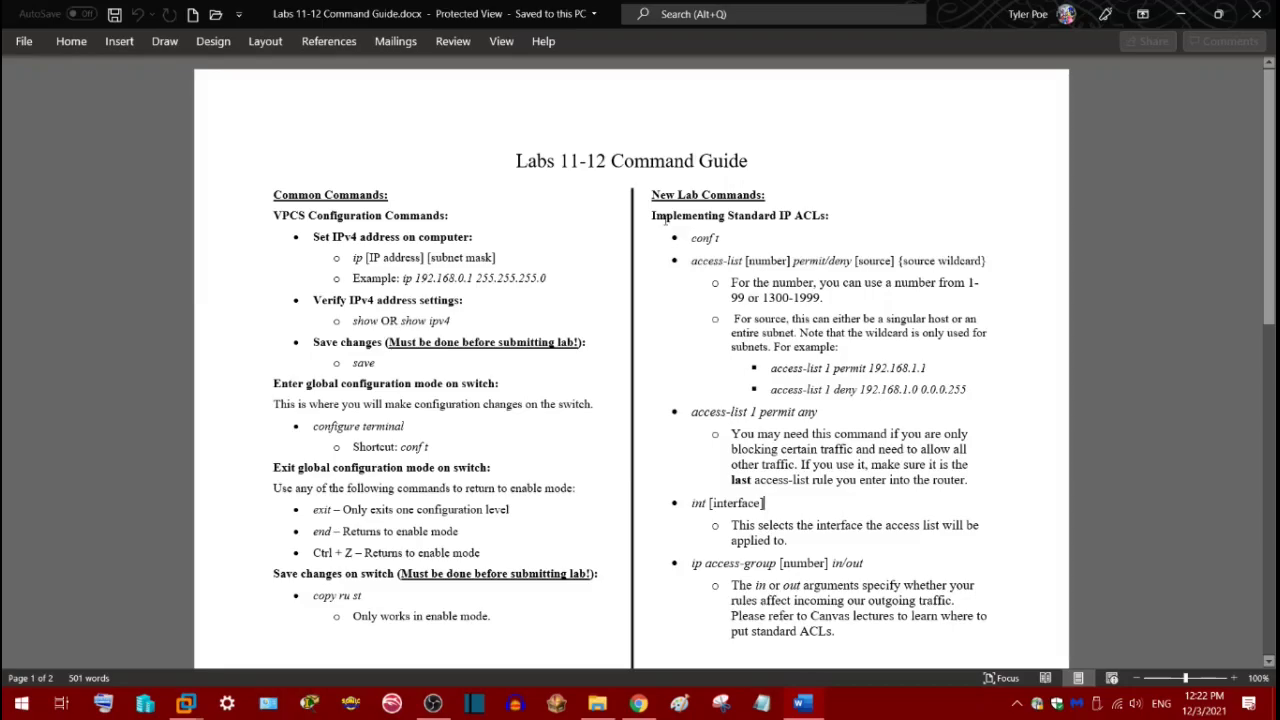
pyautogui.scroll(-5, 454, 380)
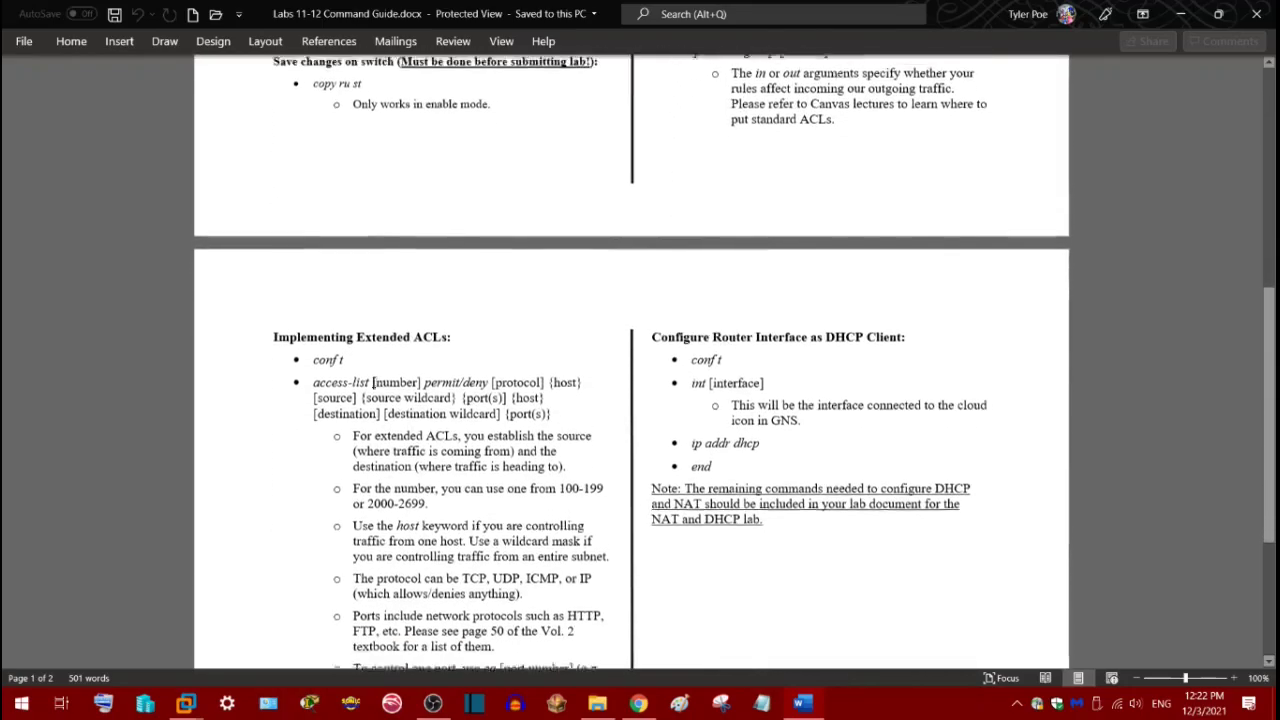
pyautogui.scroll(-3, 372, 380)
pyautogui.scroll(10, 627, 238)
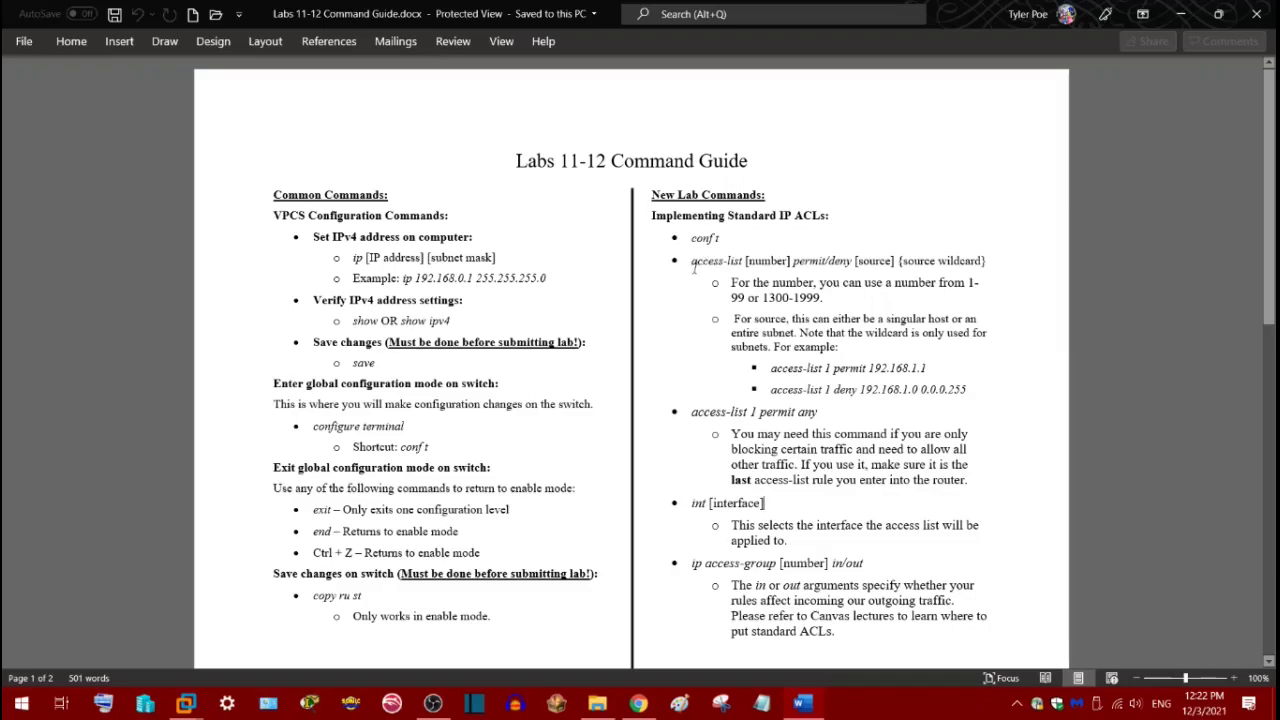
pyautogui.moveTo(691, 262); pyautogui.dragTo(793, 263)
pyautogui.click(823, 291)
pyautogui.scroll(-10, 255, 543)
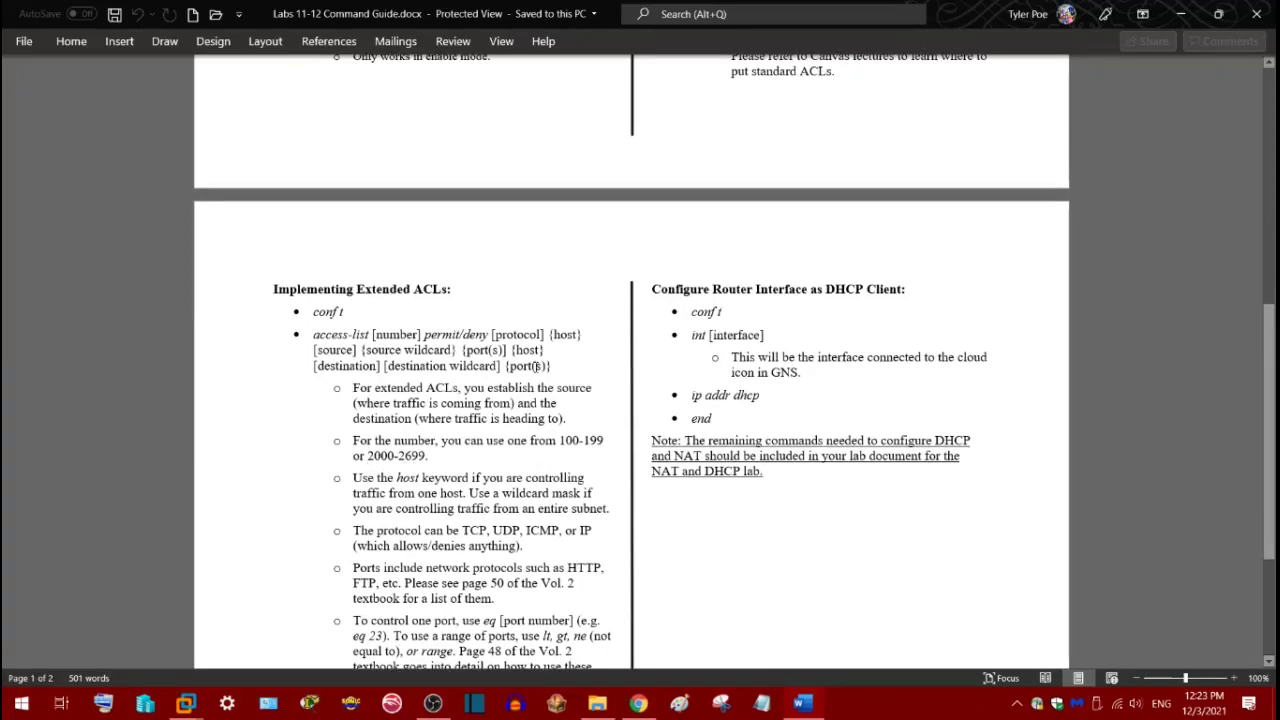
pyautogui.scroll(6, 537, 366)
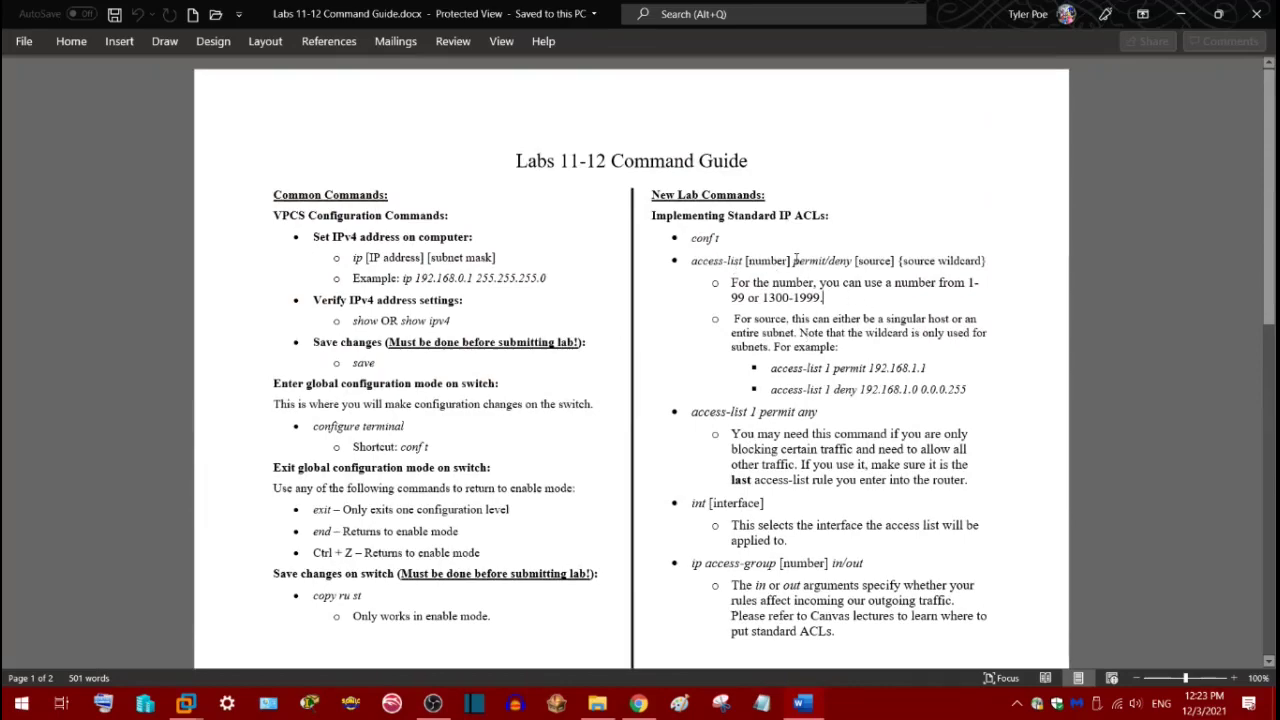
pyautogui.moveTo(796, 258); pyautogui.dragTo(848, 263)
pyautogui.click(841, 262)
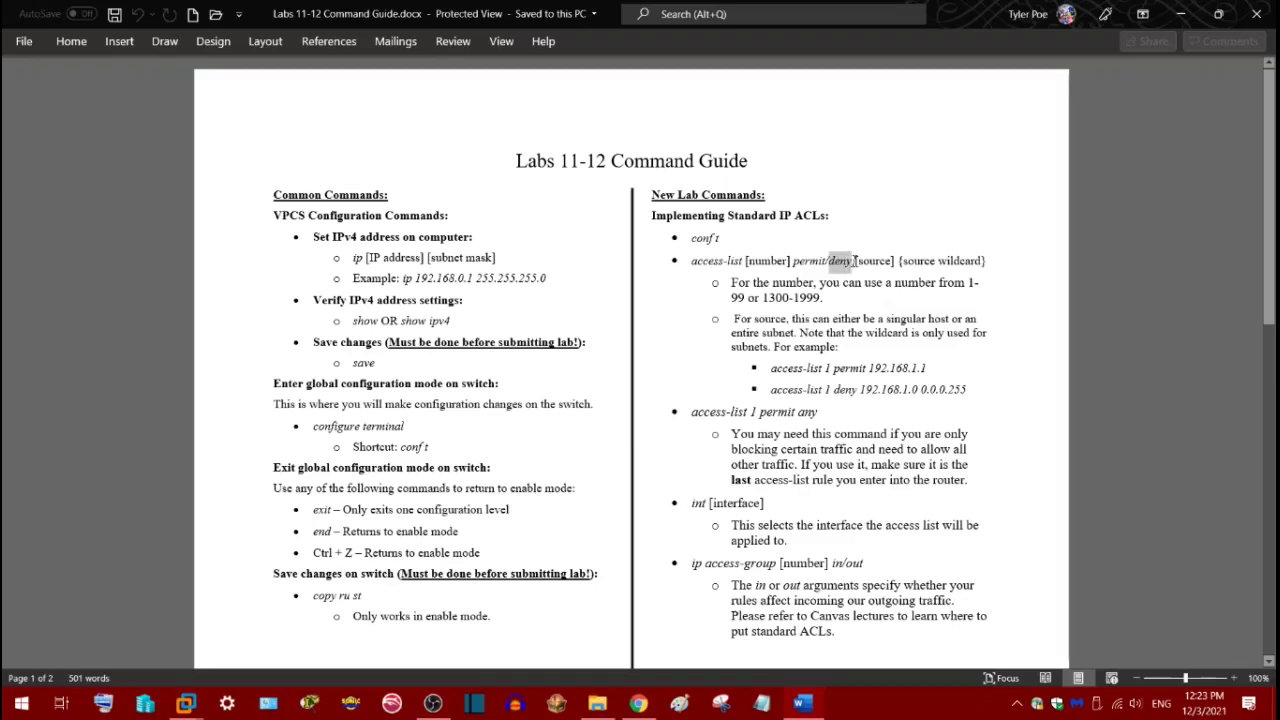
pyautogui.click(850, 261)
pyautogui.moveTo(855, 261); pyautogui.dragTo(893, 261)
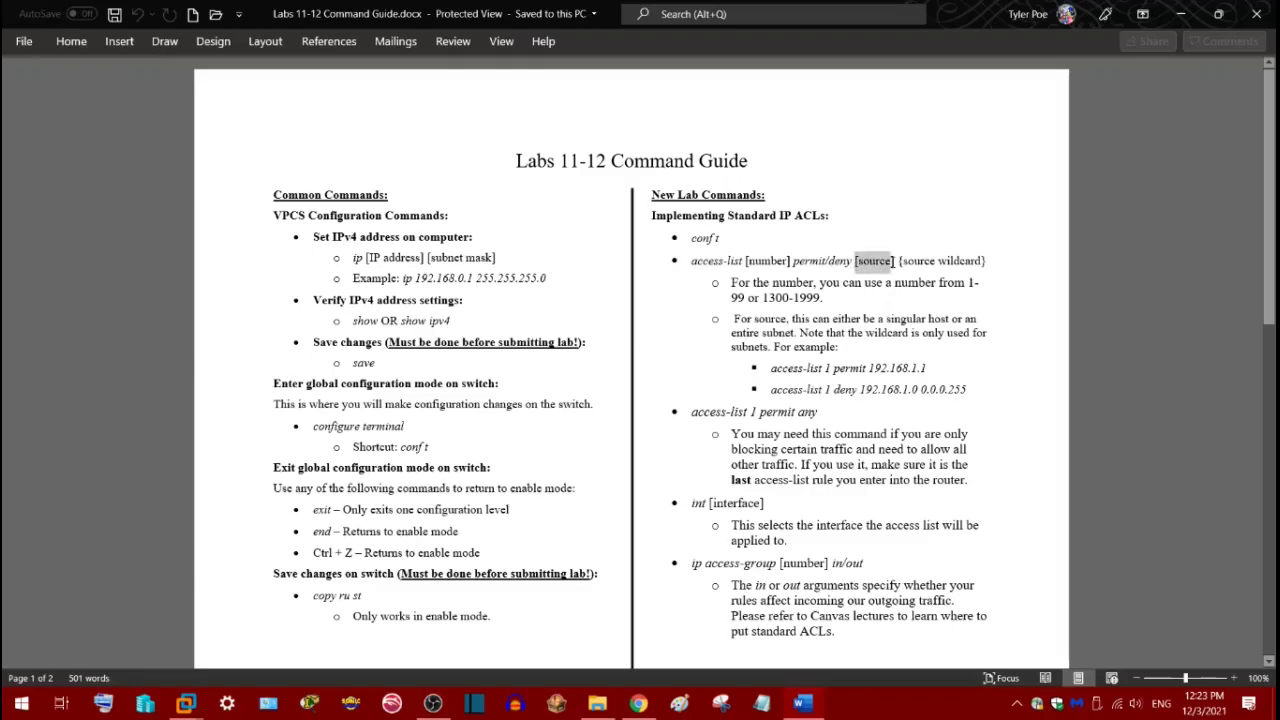
pyautogui.click(889, 262)
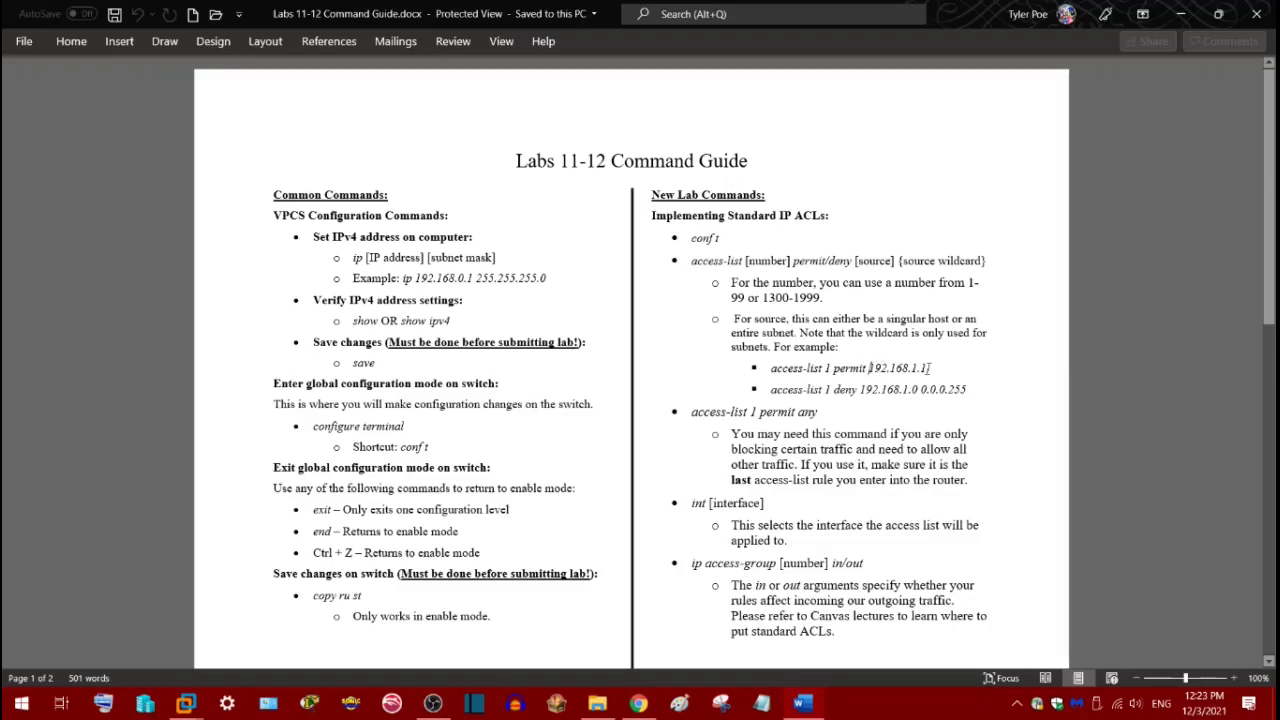
pyautogui.press('BackSpace')
pyautogui.moveTo(833, 390); pyautogui.dragTo(968, 390)
pyautogui.click(968, 390)
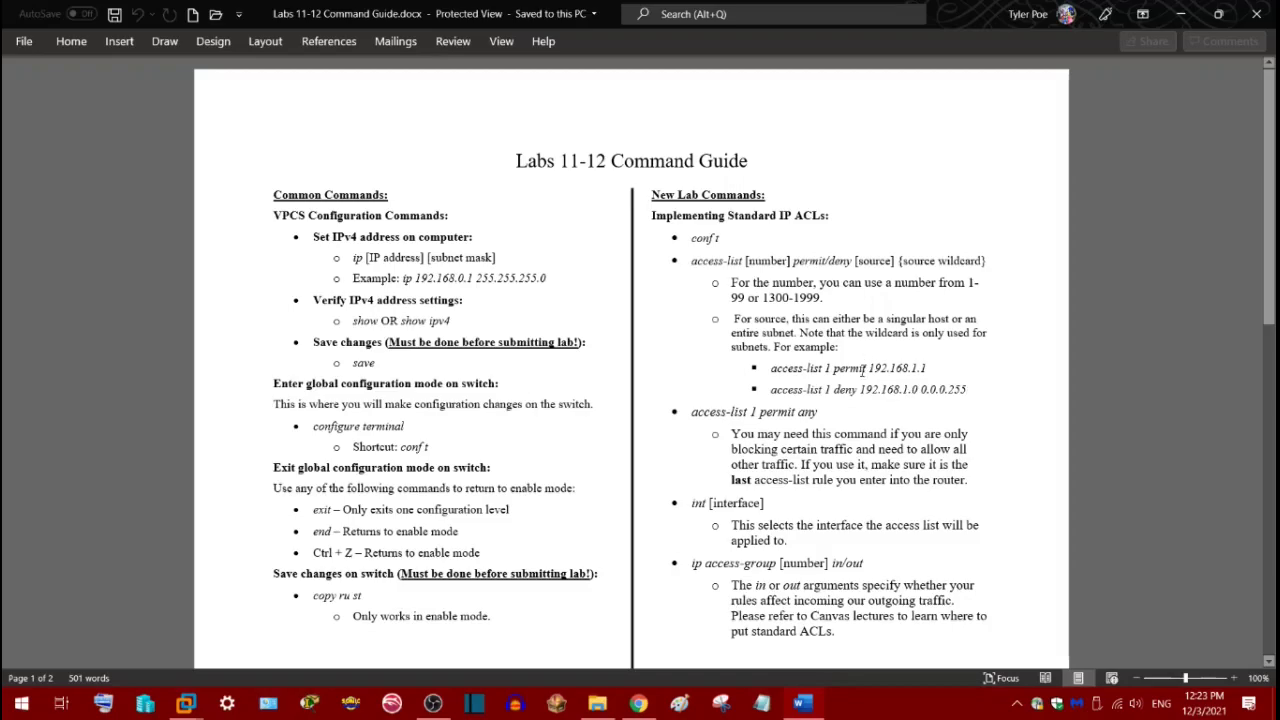
pyautogui.moveTo(858, 390); pyautogui.dragTo(968, 390)
pyautogui.click(975, 368)
# Highlight the access-list 1 permit any line in the command guide
pyautogui.scroll(-1, 850, 340)
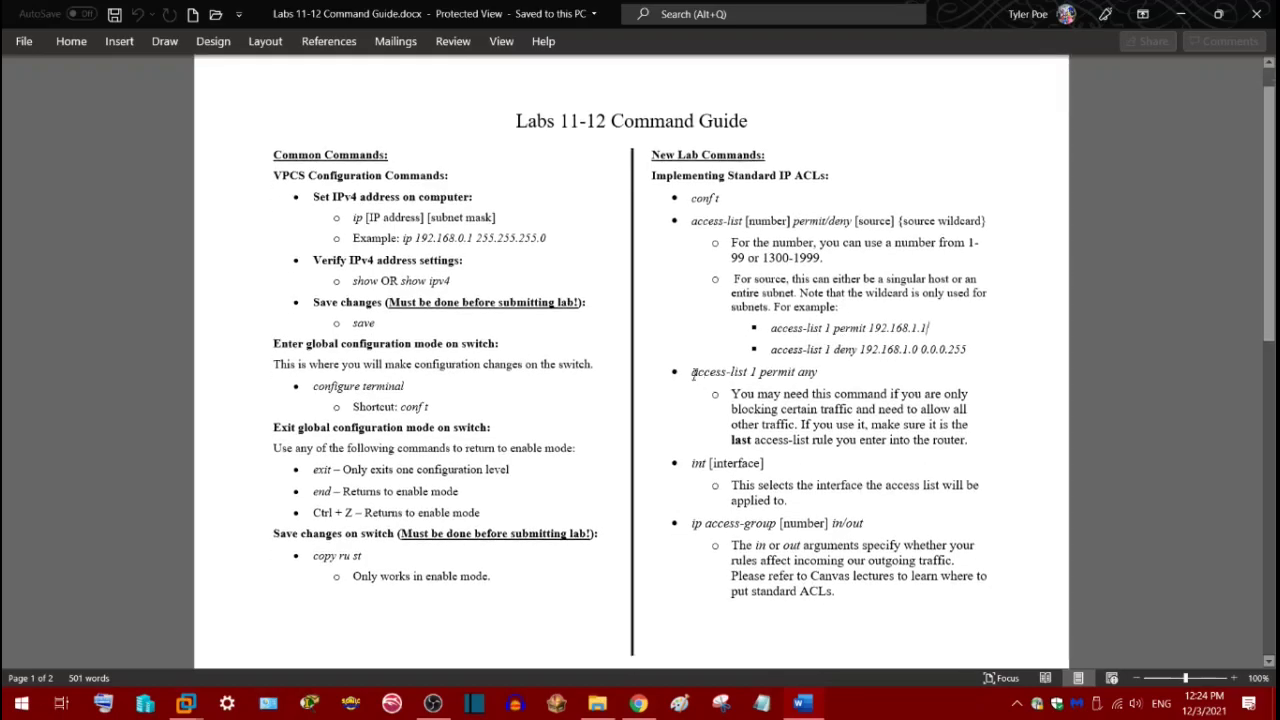
pyautogui.moveTo(693, 372); pyautogui.dragTo(822, 372)
pyautogui.click(824, 372)
pyautogui.click(817, 372)
pyautogui.moveTo(822, 373); pyautogui.dragTo(692, 373)
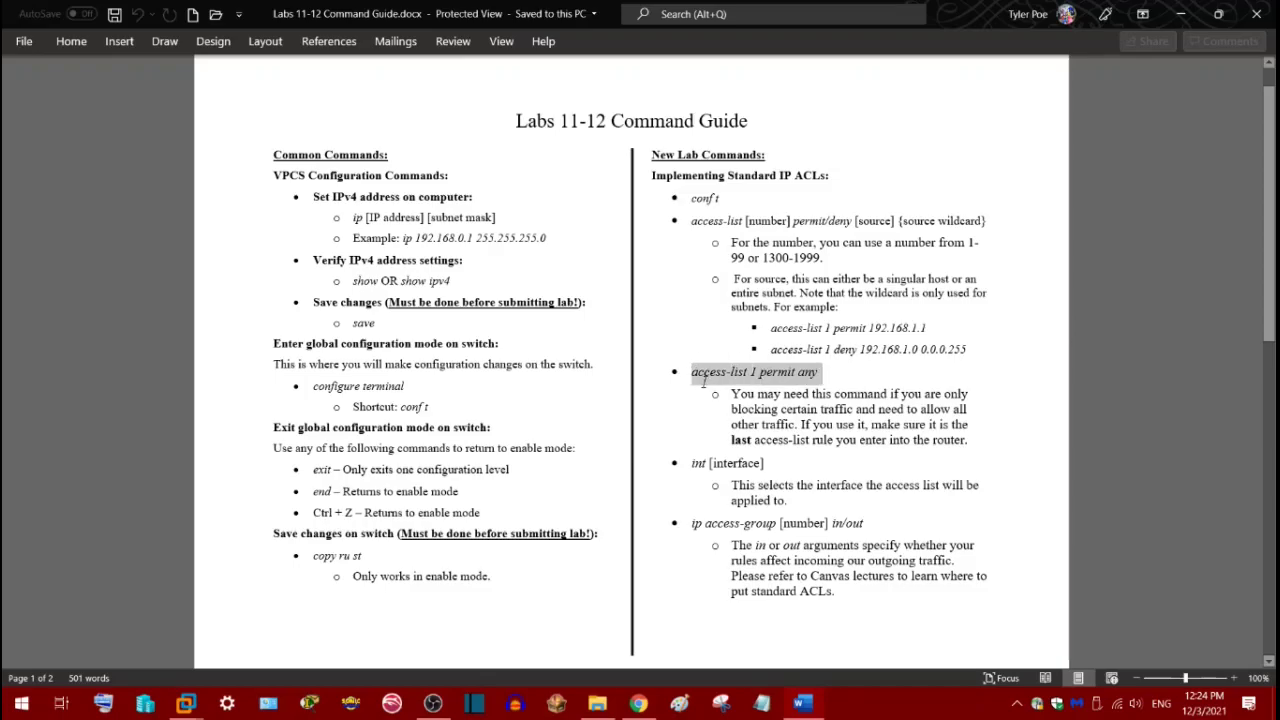
pyautogui.click(826, 375)
pyautogui.scroll(-12, 809, 386)
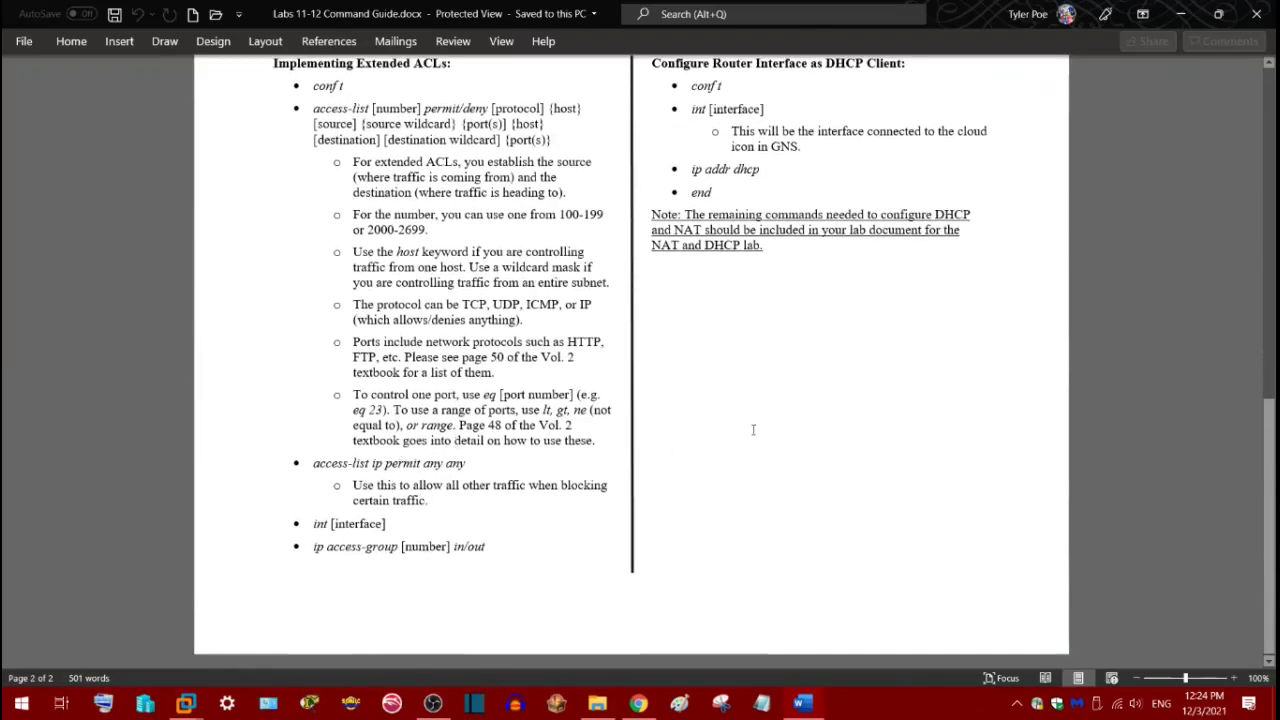
pyautogui.scroll(10, 755, 429)
pyautogui.scroll(3, 796, 341)
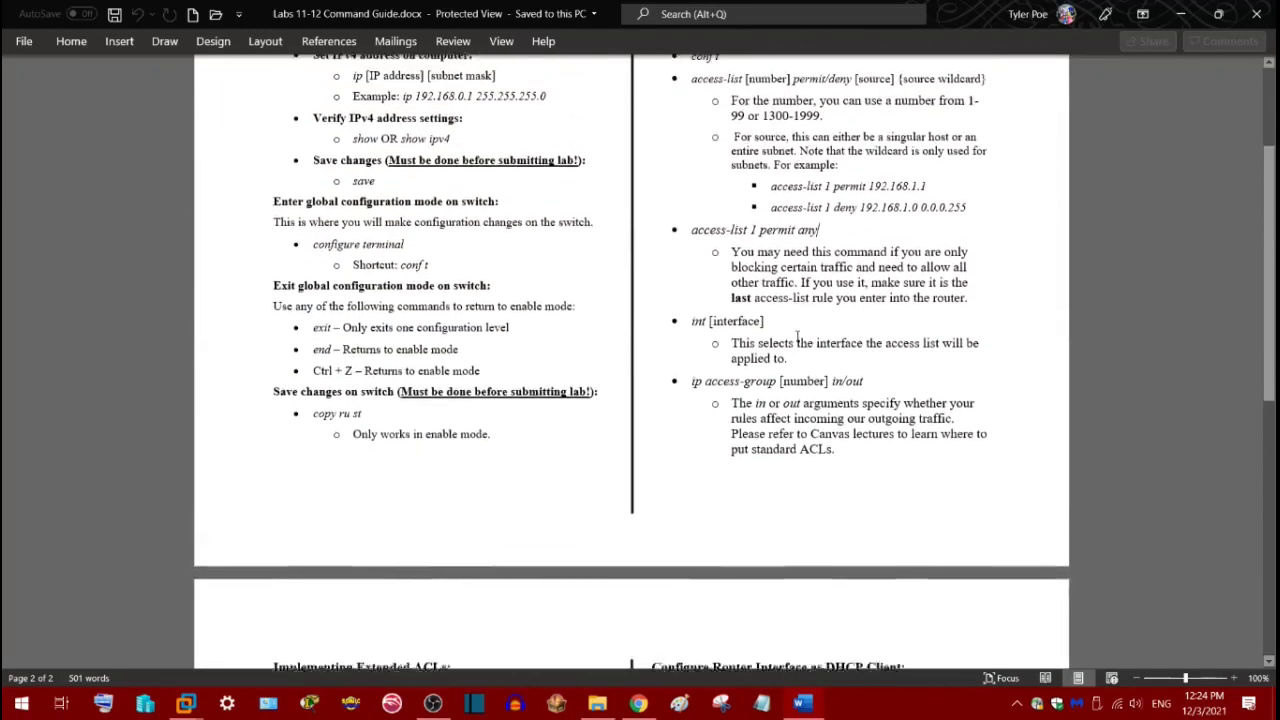
# Highlight the int [interface] and ip access-group commands in the guide
pyautogui.moveTo(694, 356)
pyautogui.mouseDown()
pyautogui.moveTo(765, 357)
pyautogui.moveTo(690, 357)
pyautogui.mouseUp()
pyautogui.click(773, 356)
pyautogui.click(785, 363)
pyautogui.scroll(-2, 777, 368)
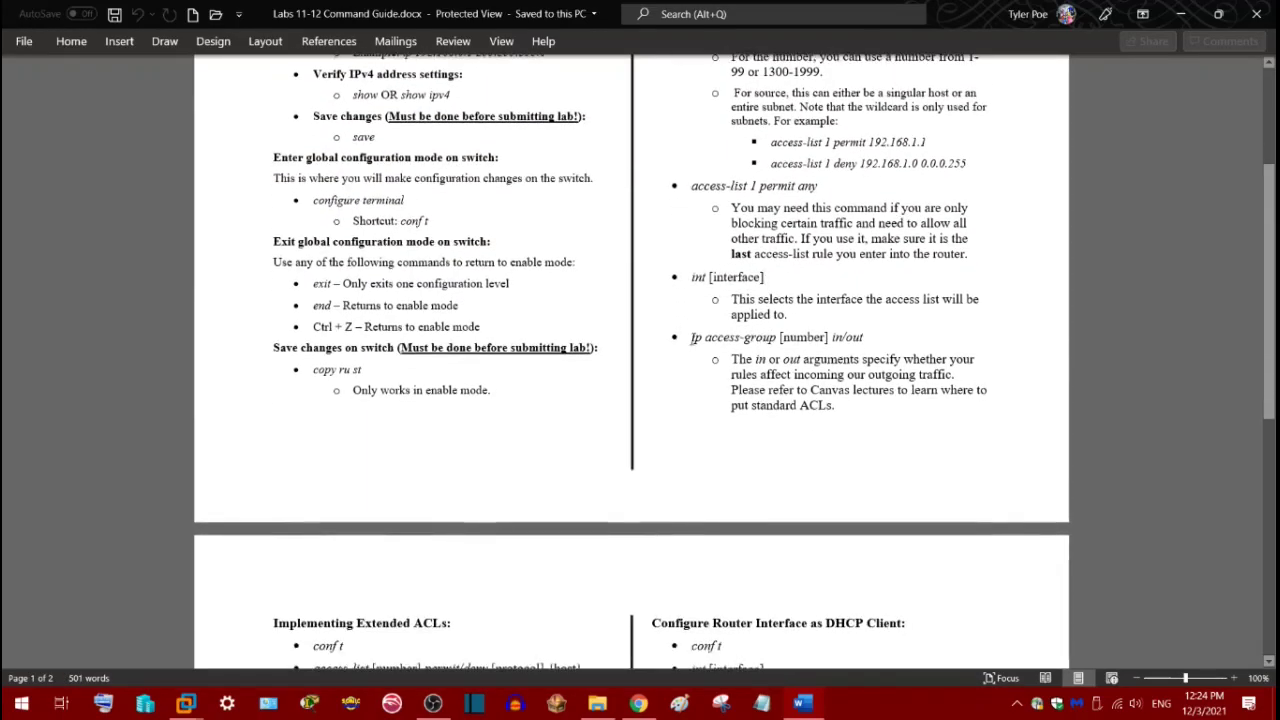
pyautogui.moveTo(690, 337); pyautogui.dragTo(776, 338)
pyautogui.click(781, 337)
pyautogui.scroll(2, 795, 320)
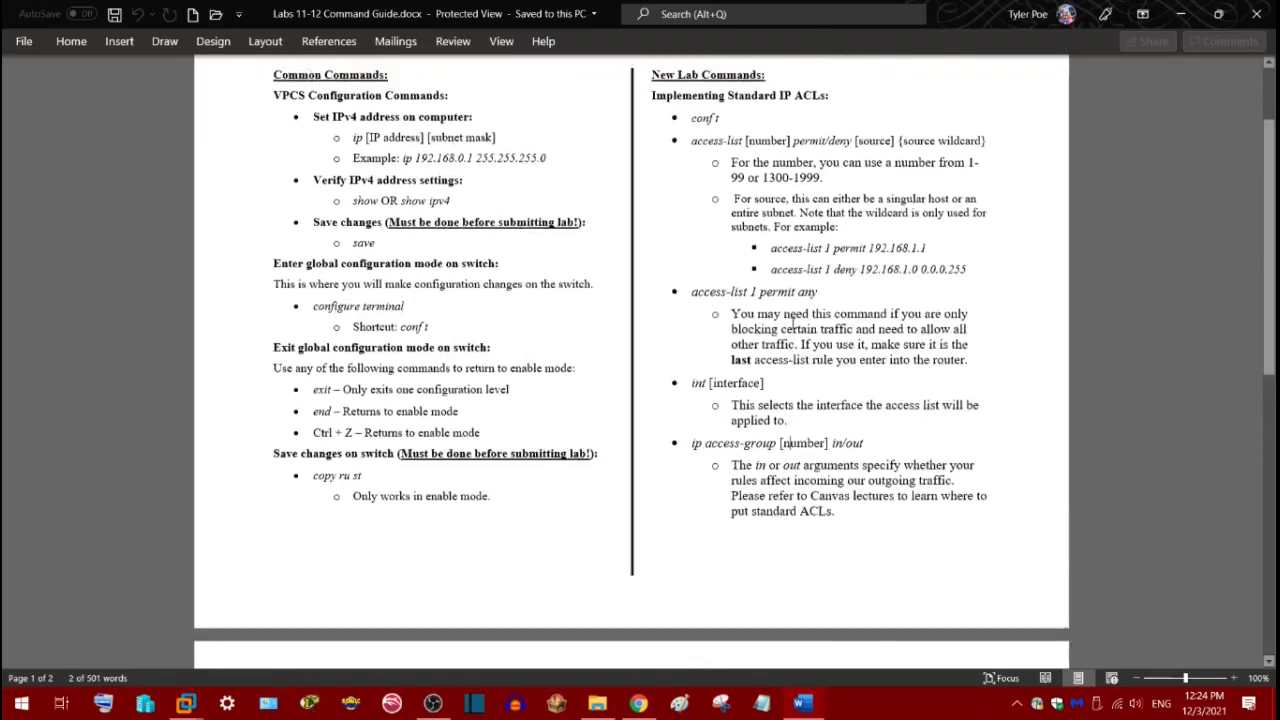
pyautogui.scroll(2, 795, 320)
pyautogui.moveTo(748, 261); pyautogui.dragTo(800, 250)
# Mark the [number] in/out part of ip access-group, then reach Implementing Extended ACLs on page 2
pyautogui.scroll(-7, 805, 255)
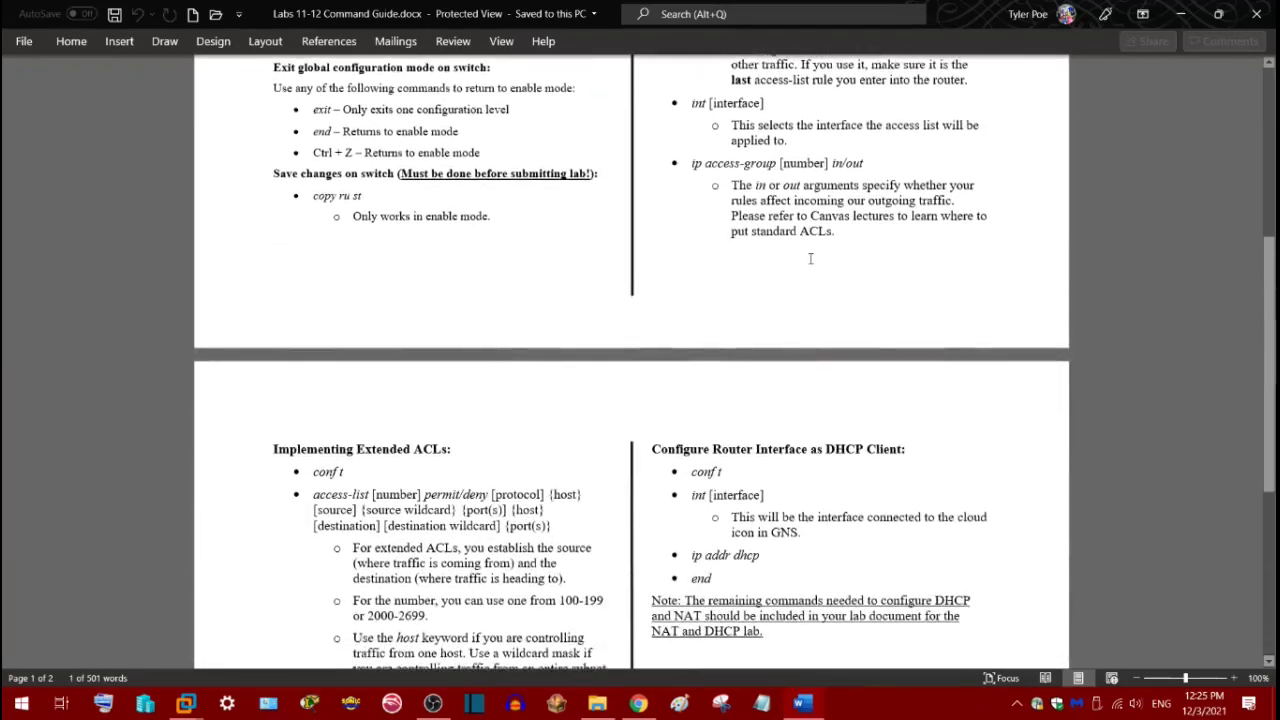
pyautogui.scroll(-6, 810, 259)
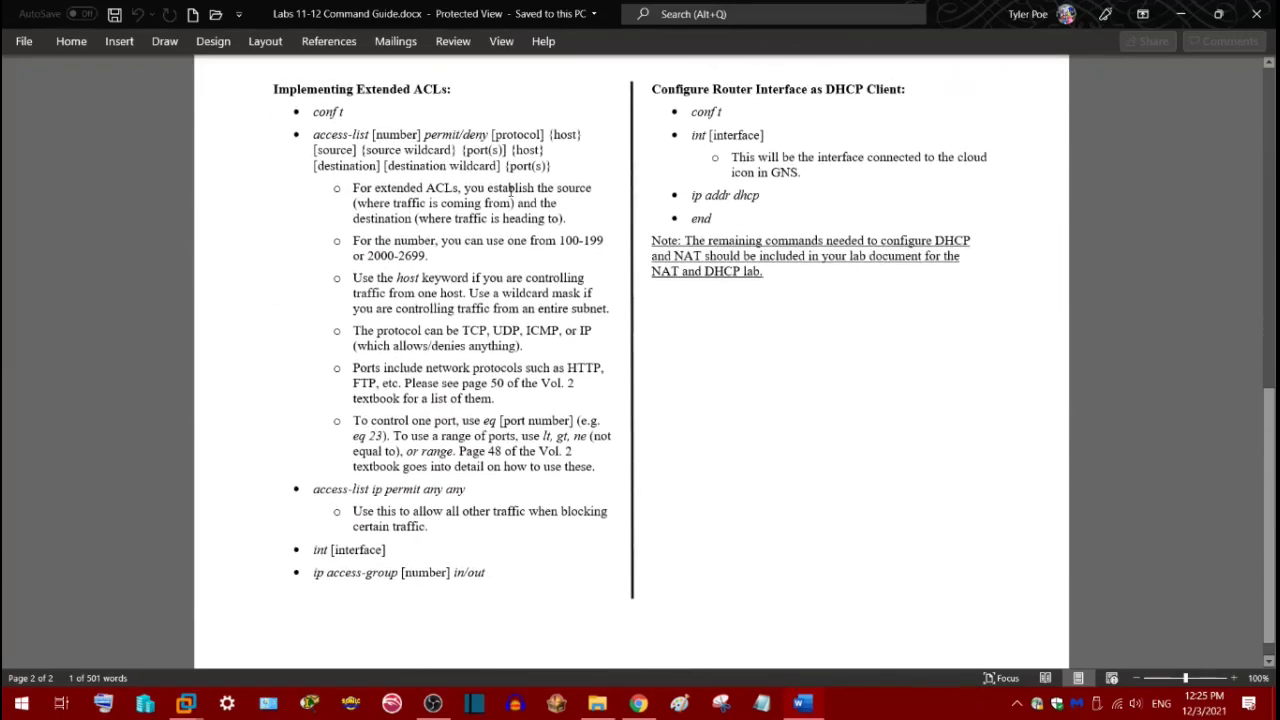
pyautogui.scroll(8, 576, 233)
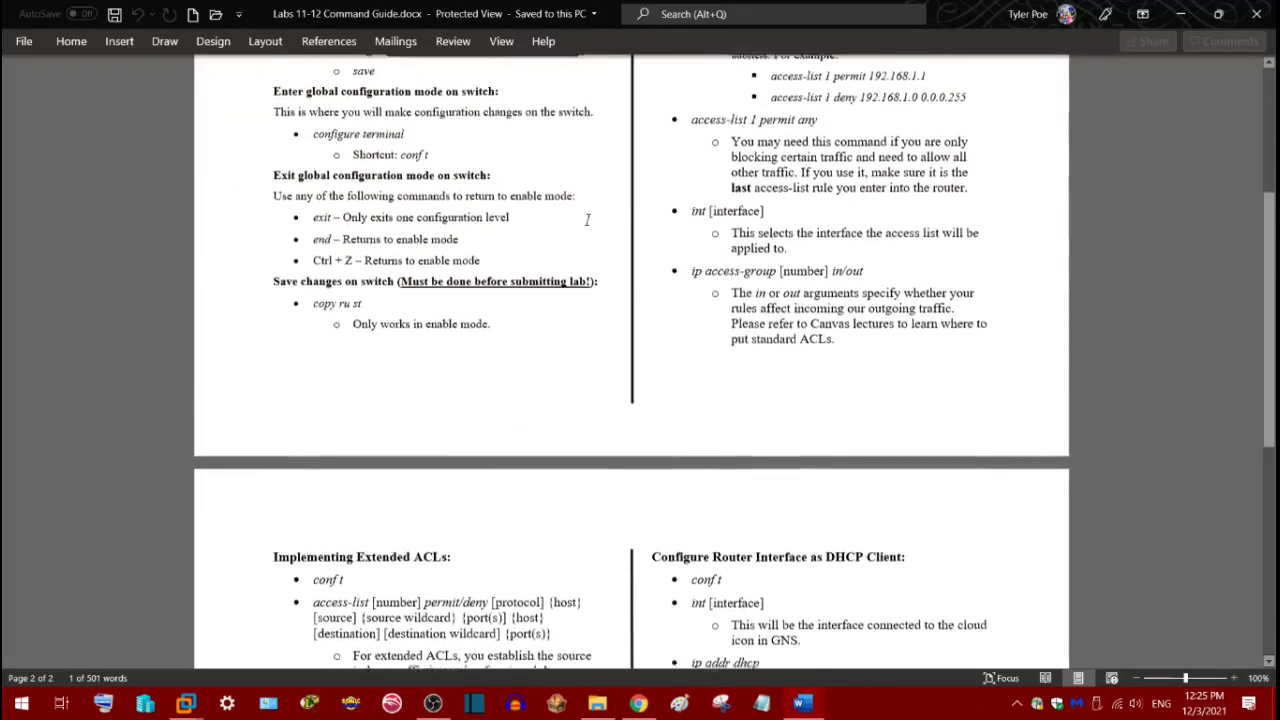
pyautogui.moveTo(781, 285); pyautogui.dragTo(834, 286)
pyautogui.click(880, 295)
pyautogui.click(872, 289)
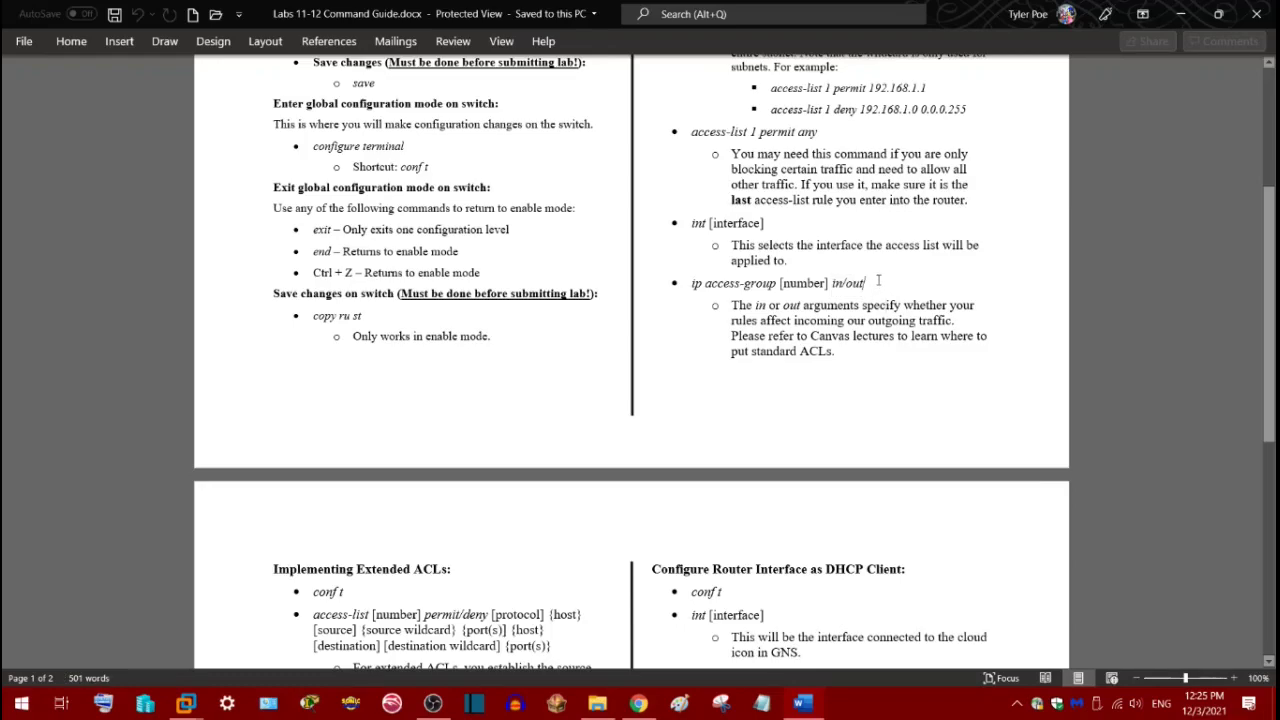
pyautogui.scroll(5, 878, 281)
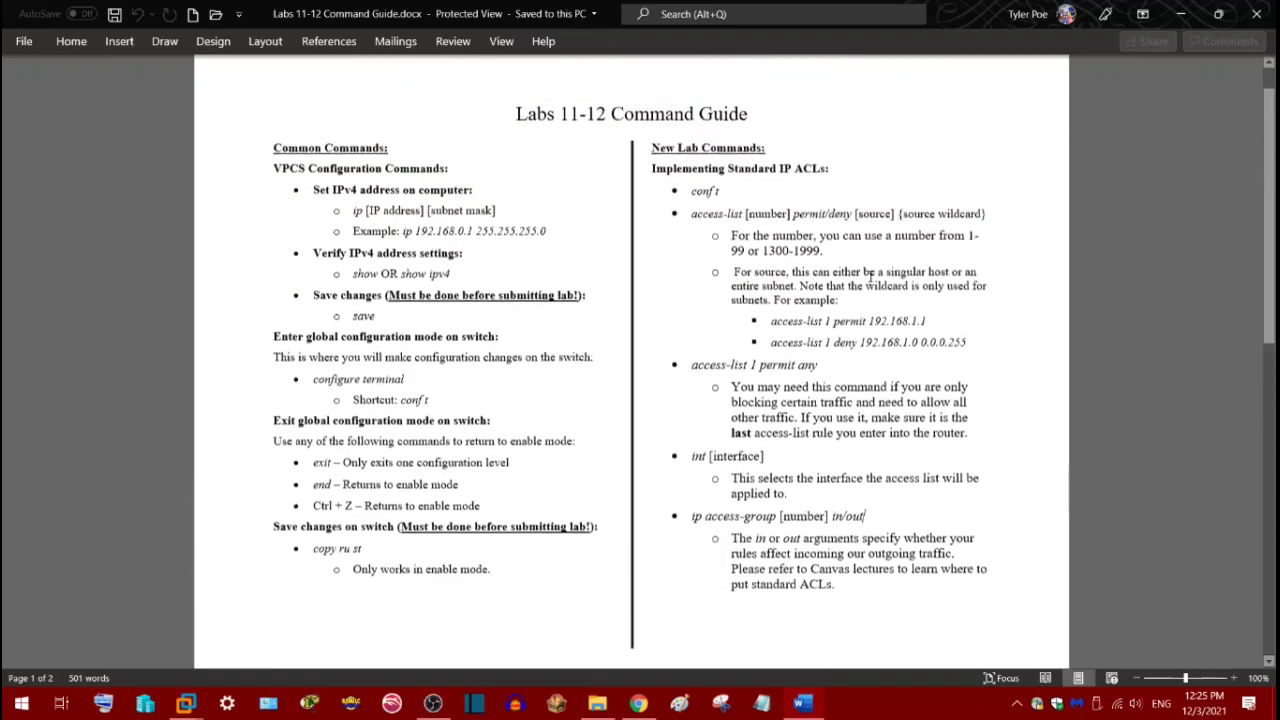
pyautogui.scroll(-3, 832, 425)
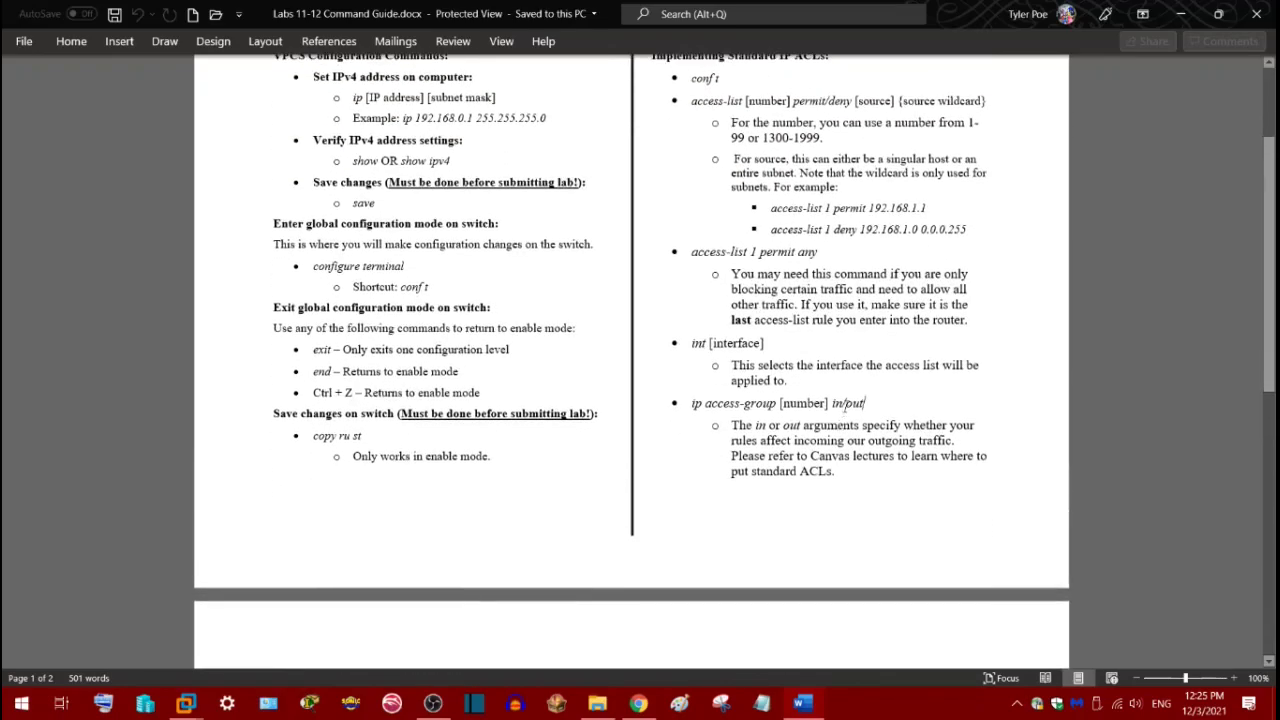
pyautogui.scroll(-15, 870, 401)
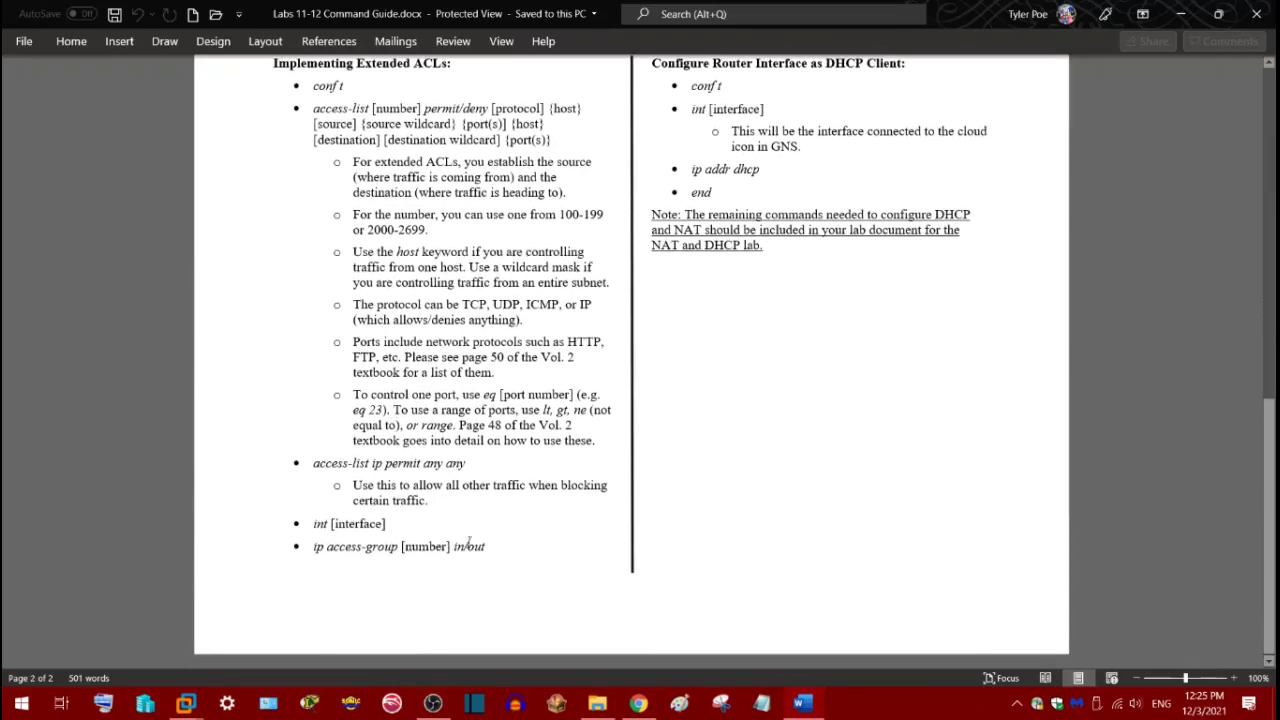
pyautogui.click(638, 703)
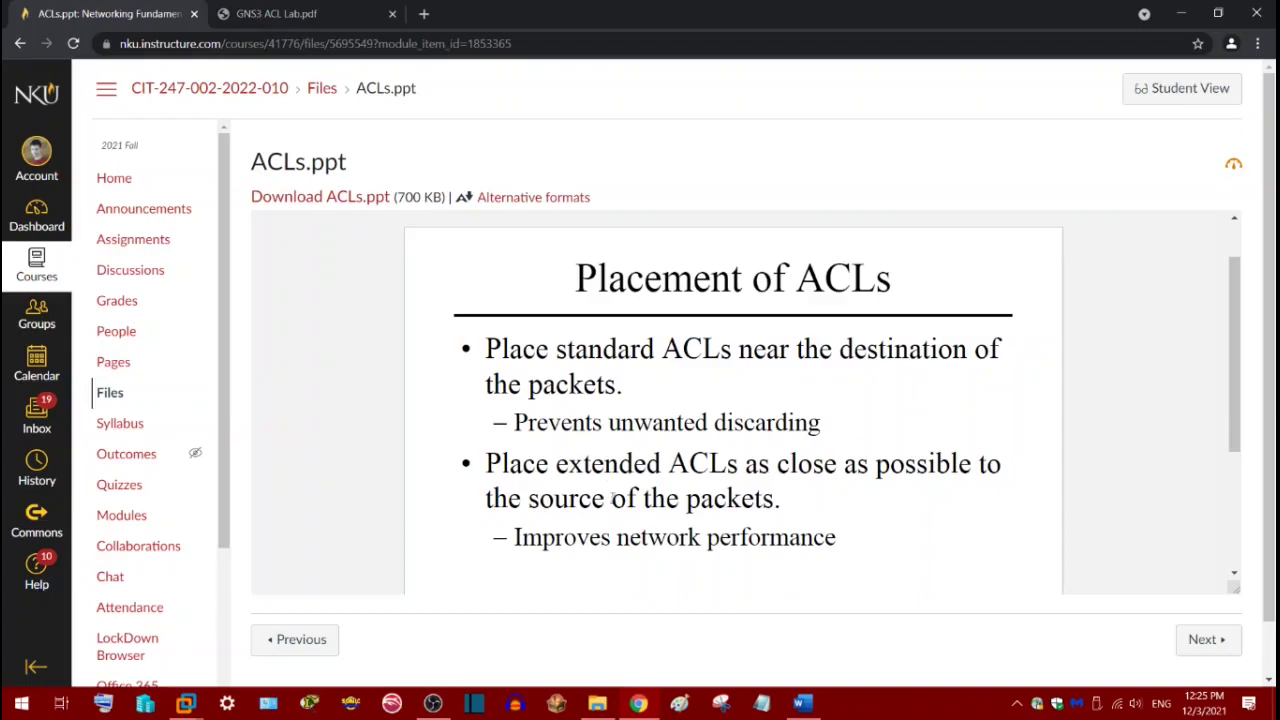
pyautogui.click(800, 703)
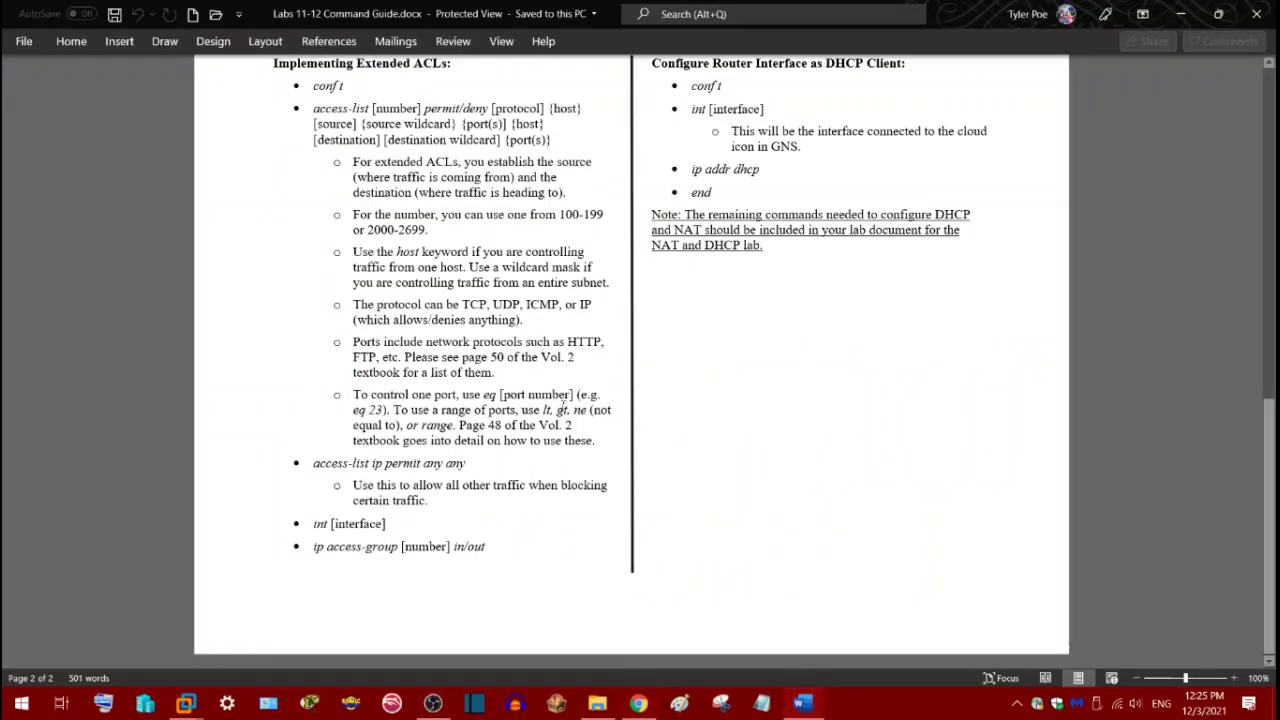
pyautogui.scroll(2, 484, 320)
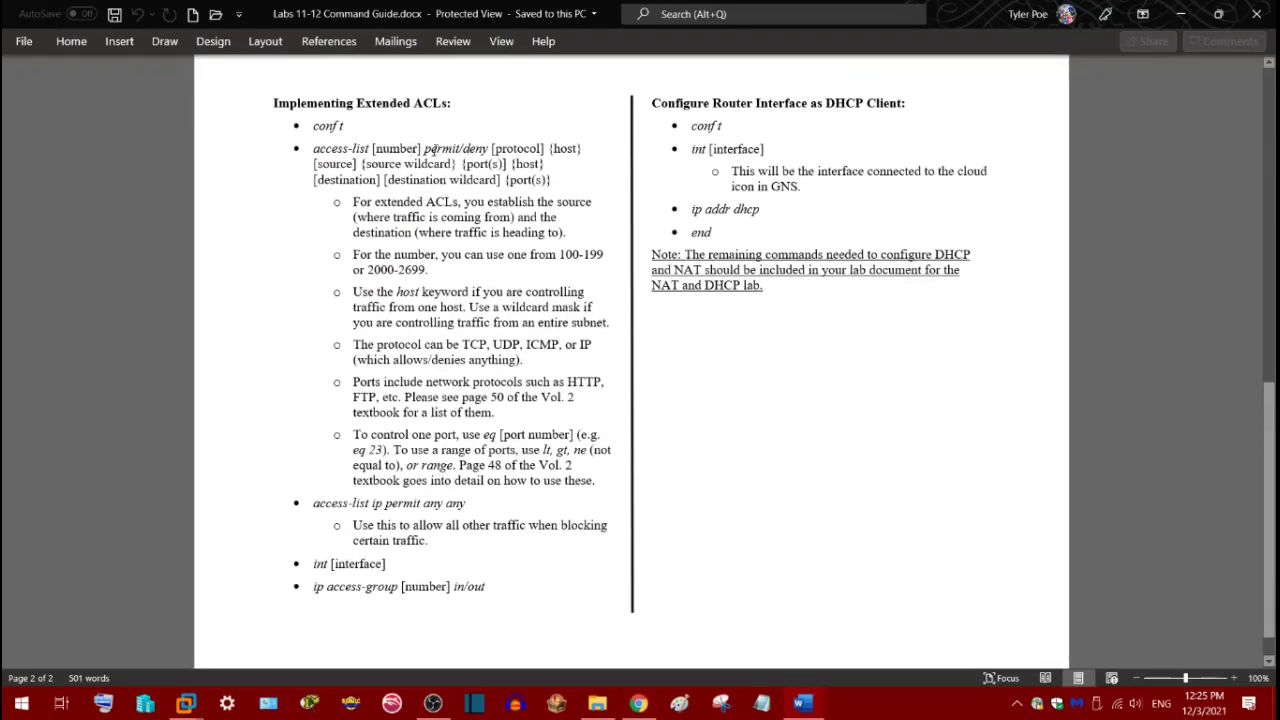
pyautogui.doubleClick(335, 179)
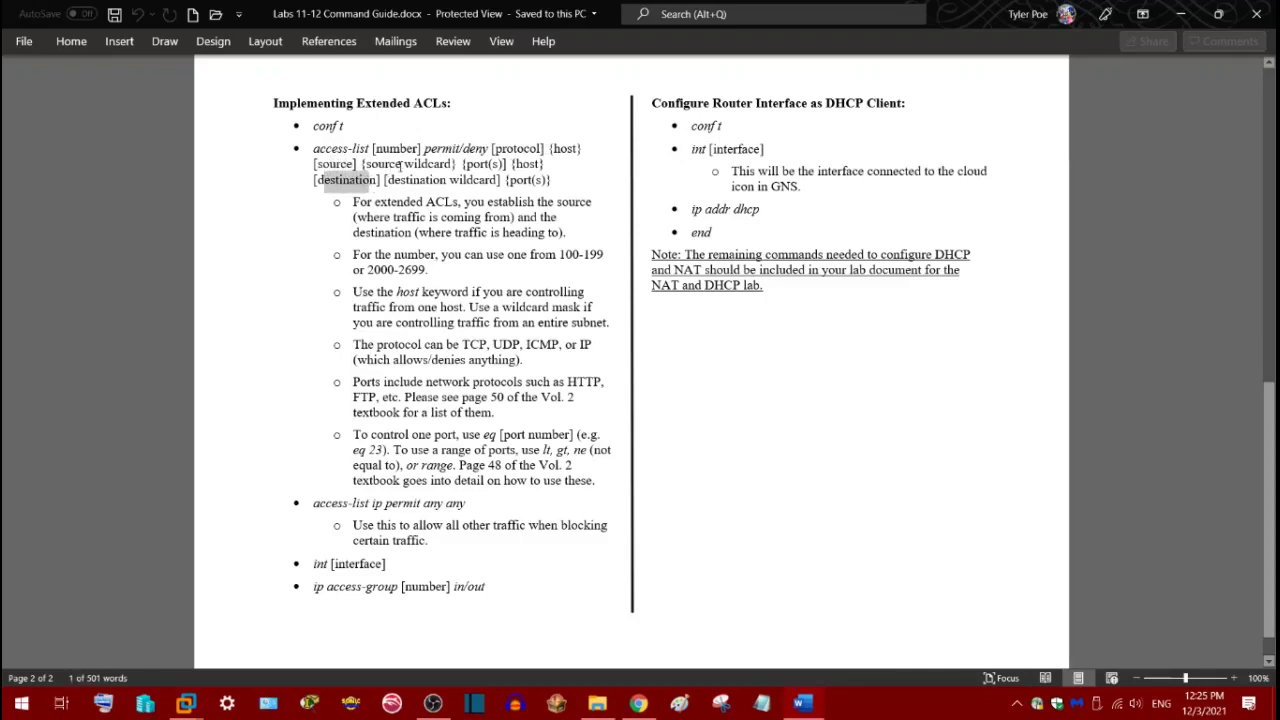
pyautogui.moveTo(476, 166); pyautogui.dragTo(555, 186)
pyautogui.scroll(6, 820, 251)
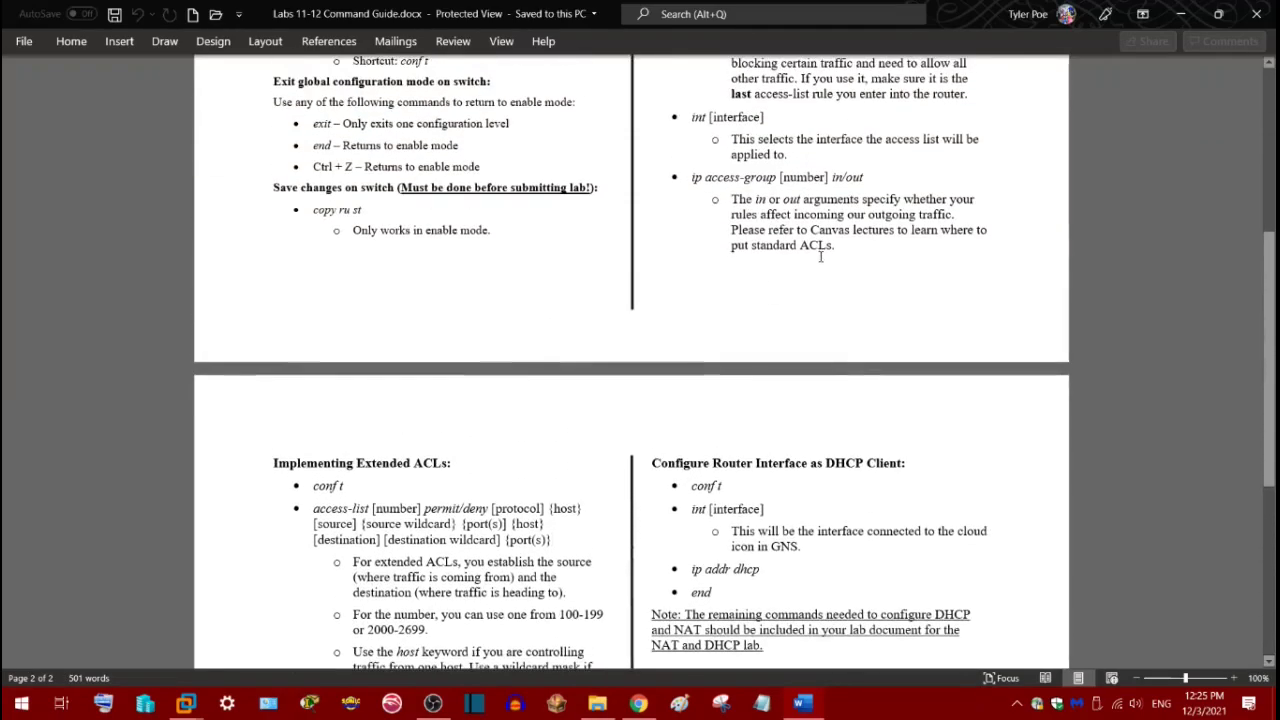
pyautogui.scroll(-6, 820, 251)
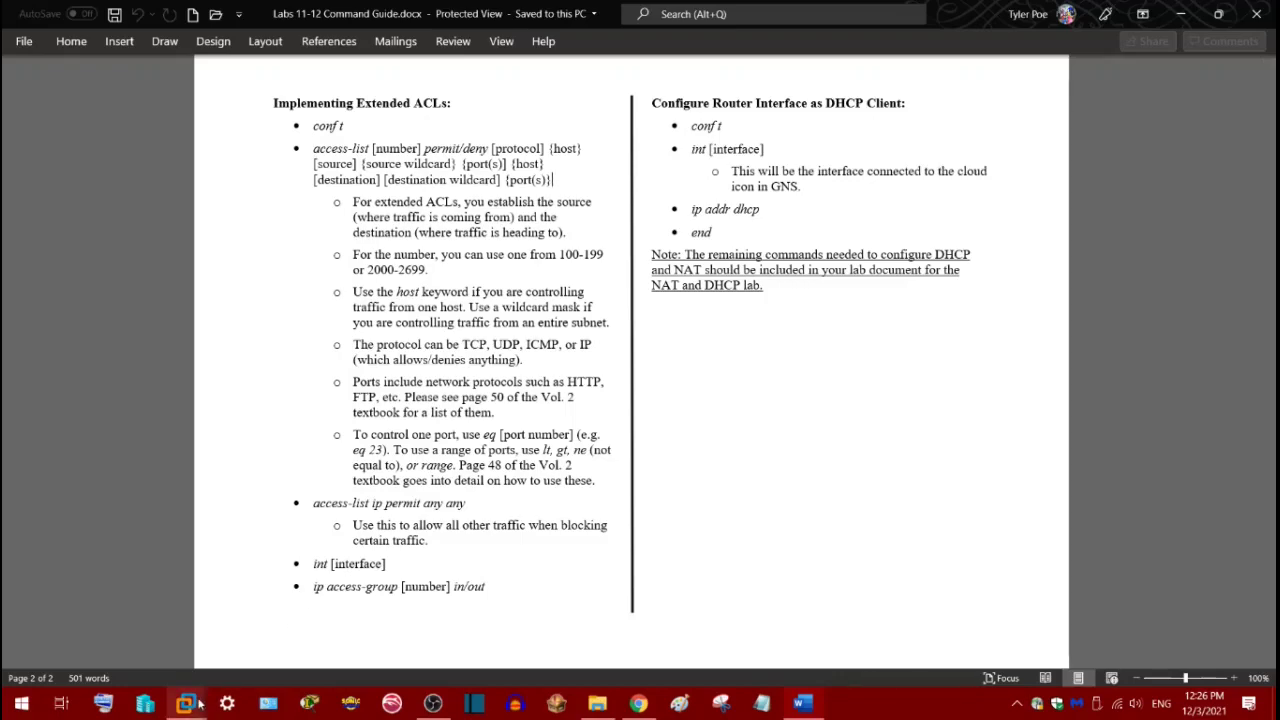
# Bring the CIT 247-002 virtual machine forward to show GNS3 and the Office console
pyautogui.moveTo(186, 703)
pyautogui.click(376, 627)
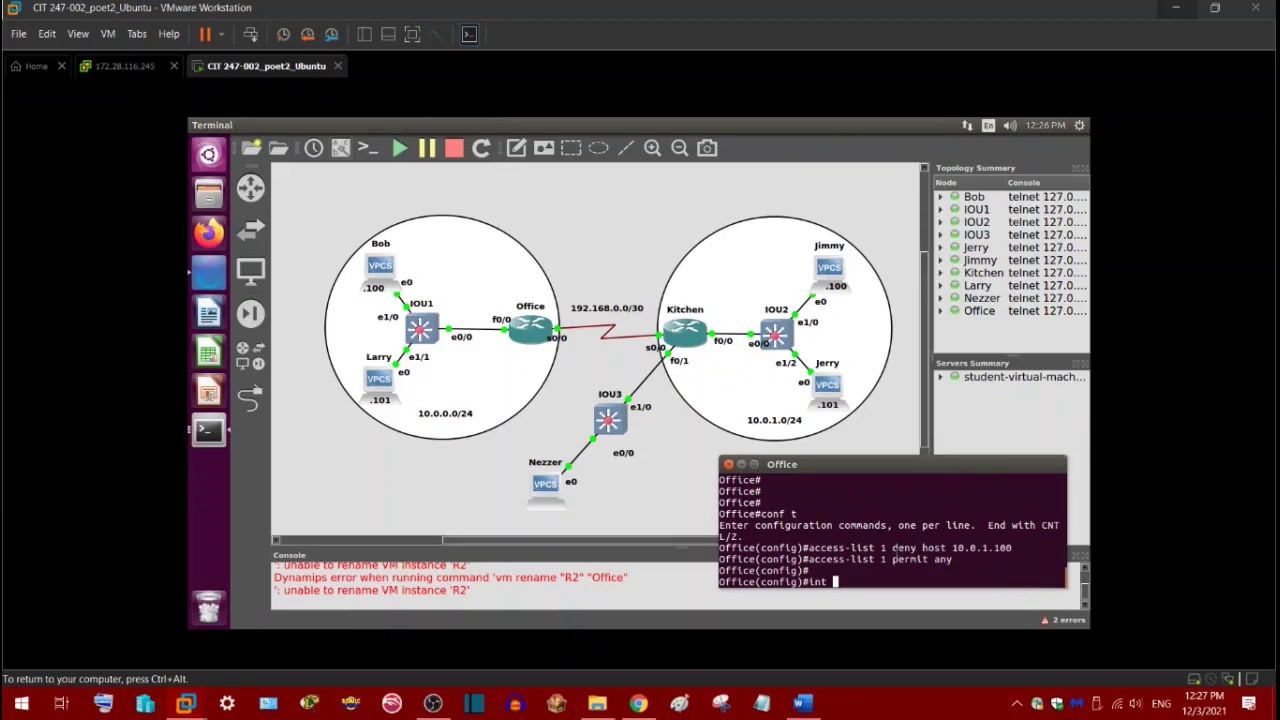
# Review the conf t and access-list 1 deny/permit lines, then enter int f0/0 on Office
pyautogui.moveTo(797, 511); pyautogui.dragTo(746, 508)
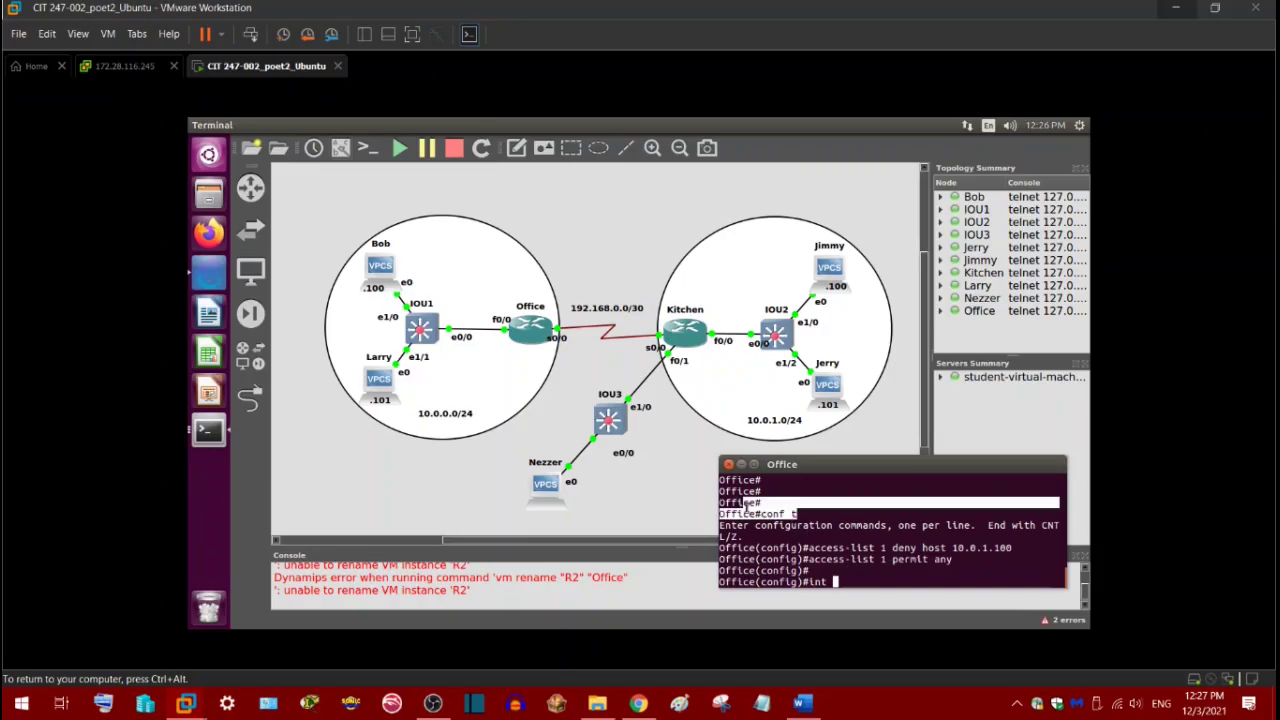
pyautogui.click(769, 511)
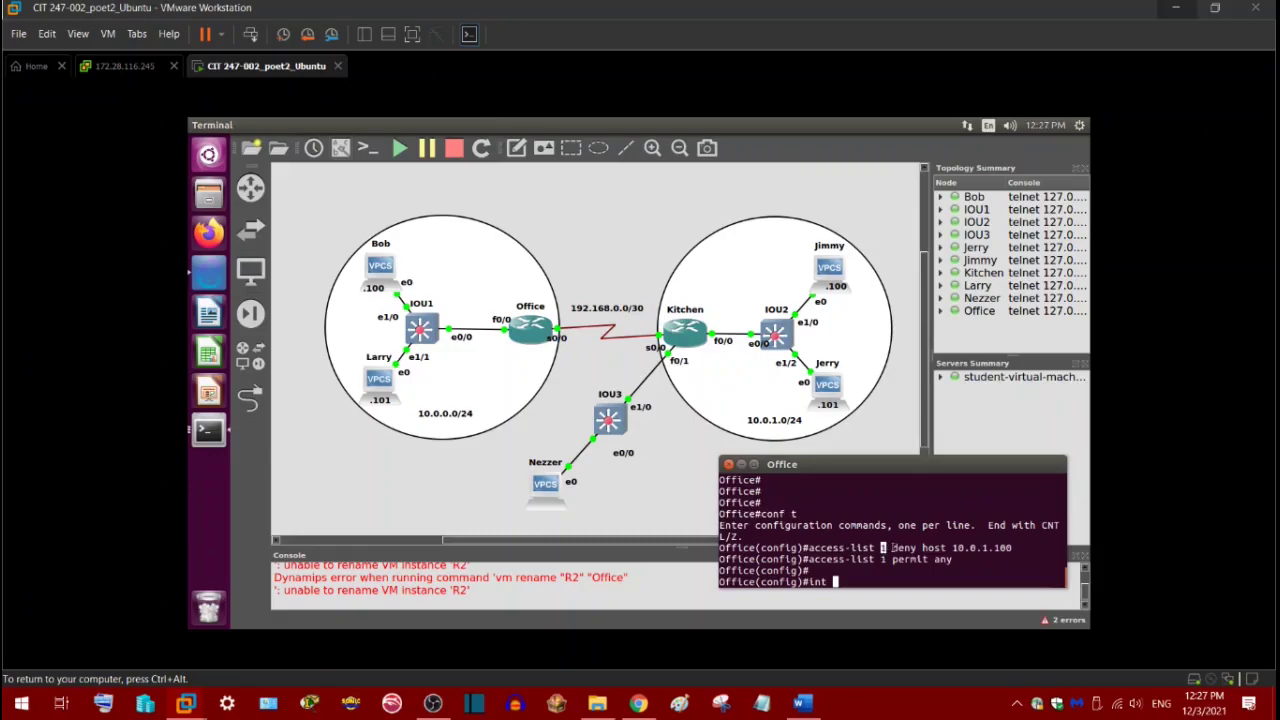
pyautogui.moveTo(896, 548); pyautogui.dragTo(953, 548)
pyautogui.click(923, 548)
pyautogui.moveTo(952, 560); pyautogui.dragTo(901, 560)
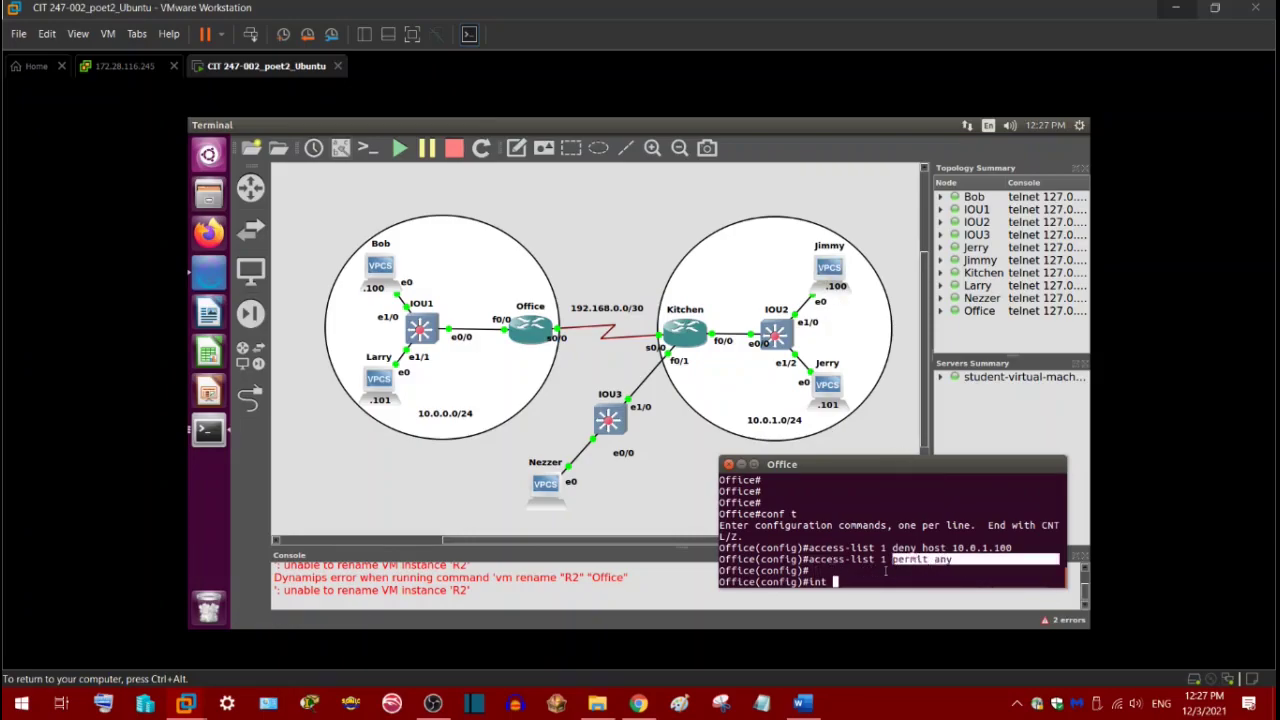
pyautogui.click(883, 572)
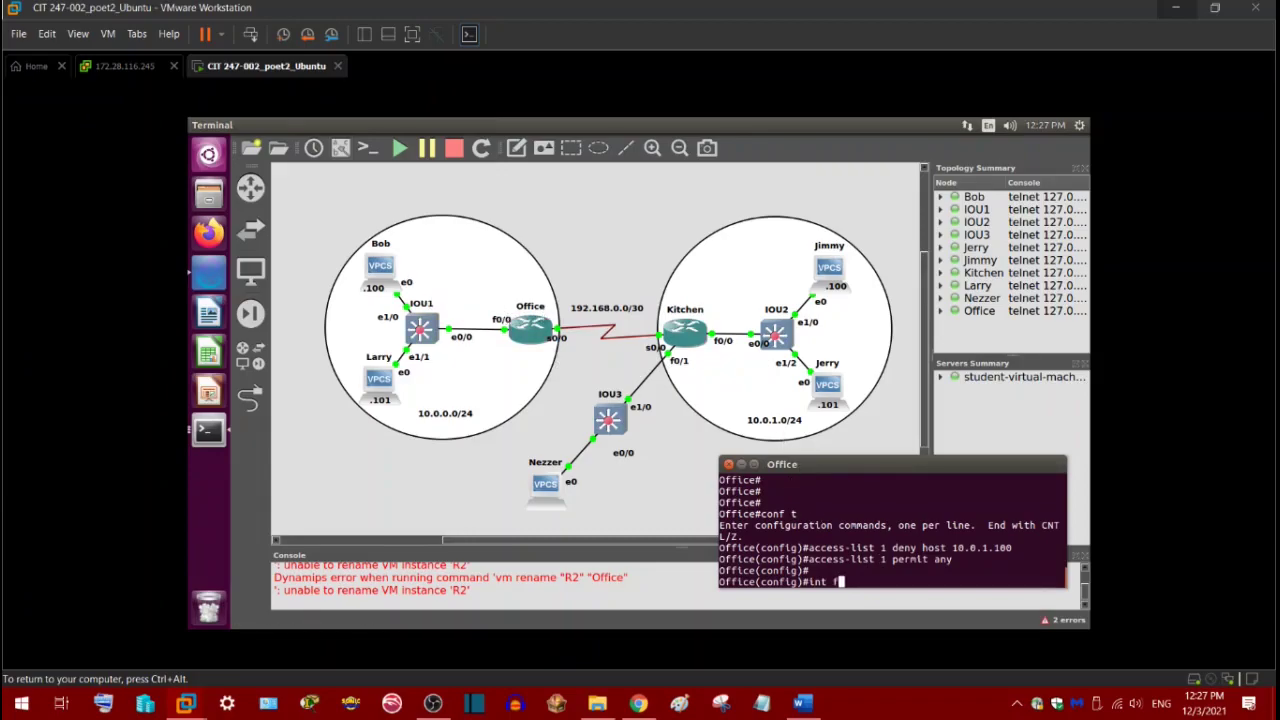
pyautogui.write('0/0')
pyautogui.press('Return')
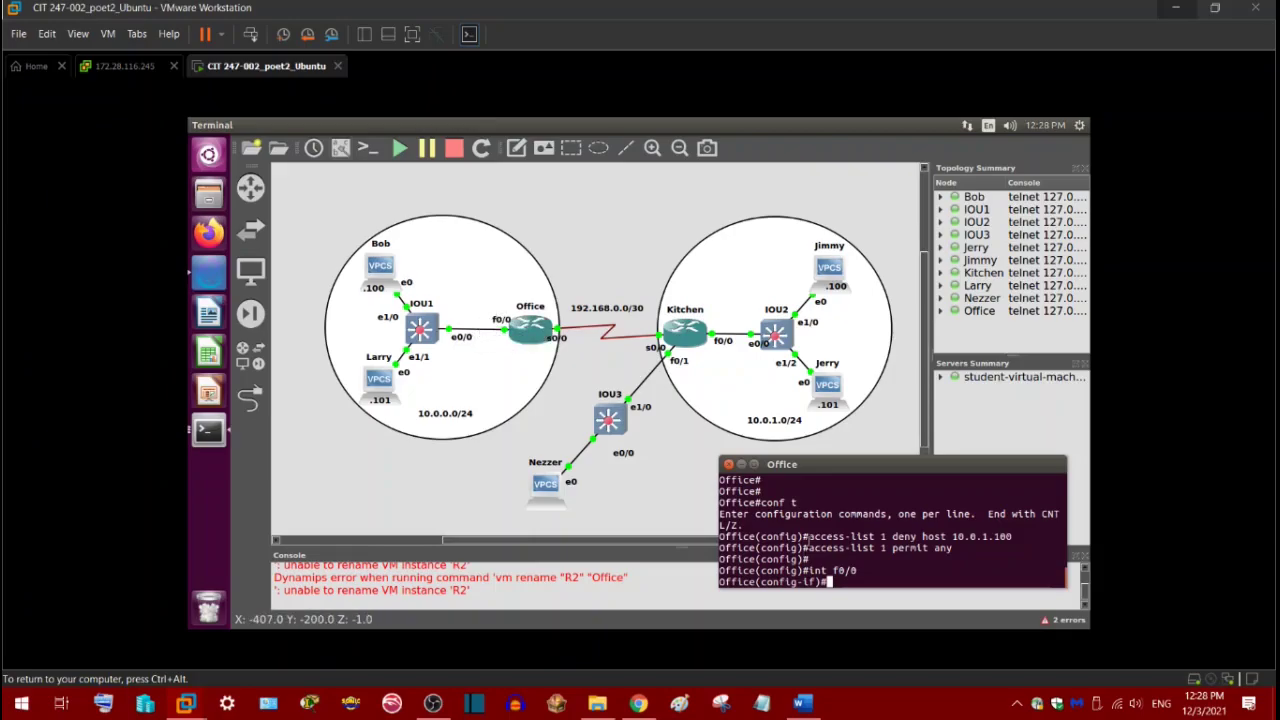
# Enter ip access-group 1 out on Office's f0/0, checking the Word command guide midway
pyautogui.write('ip access-gr')
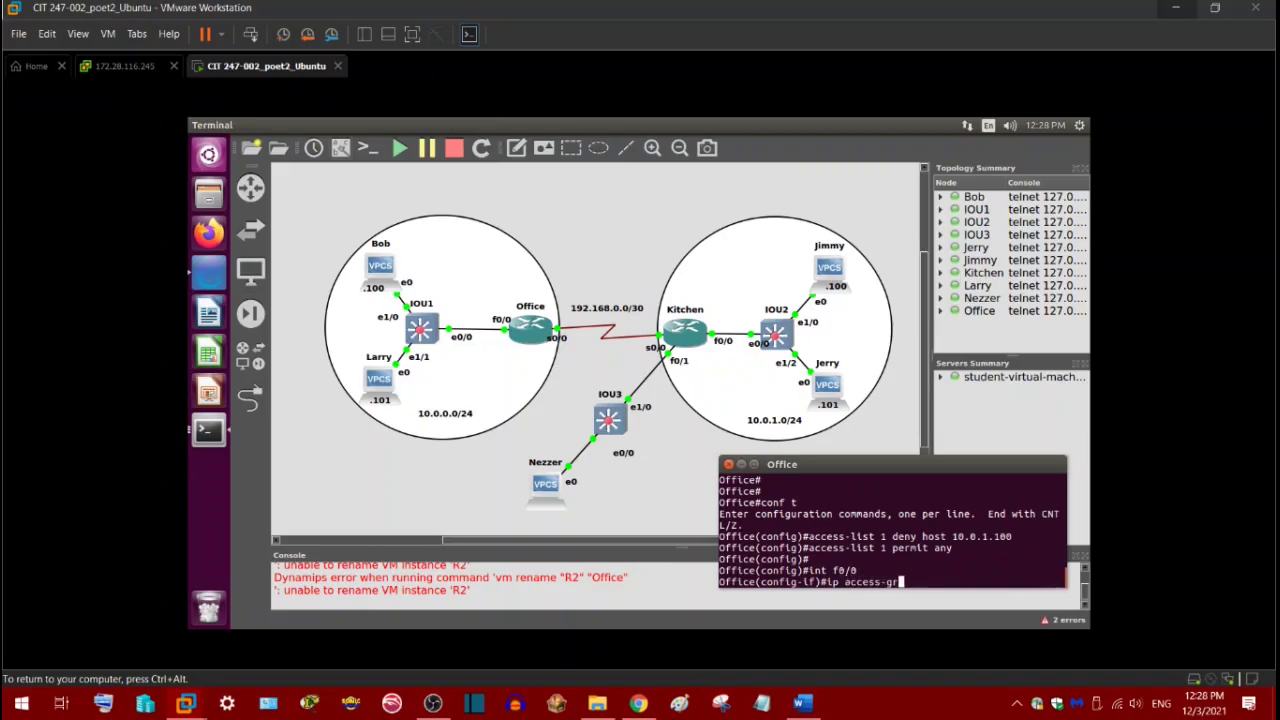
pyautogui.write('oup 1')
pyautogui.hotkey('ctrl', 'alt')
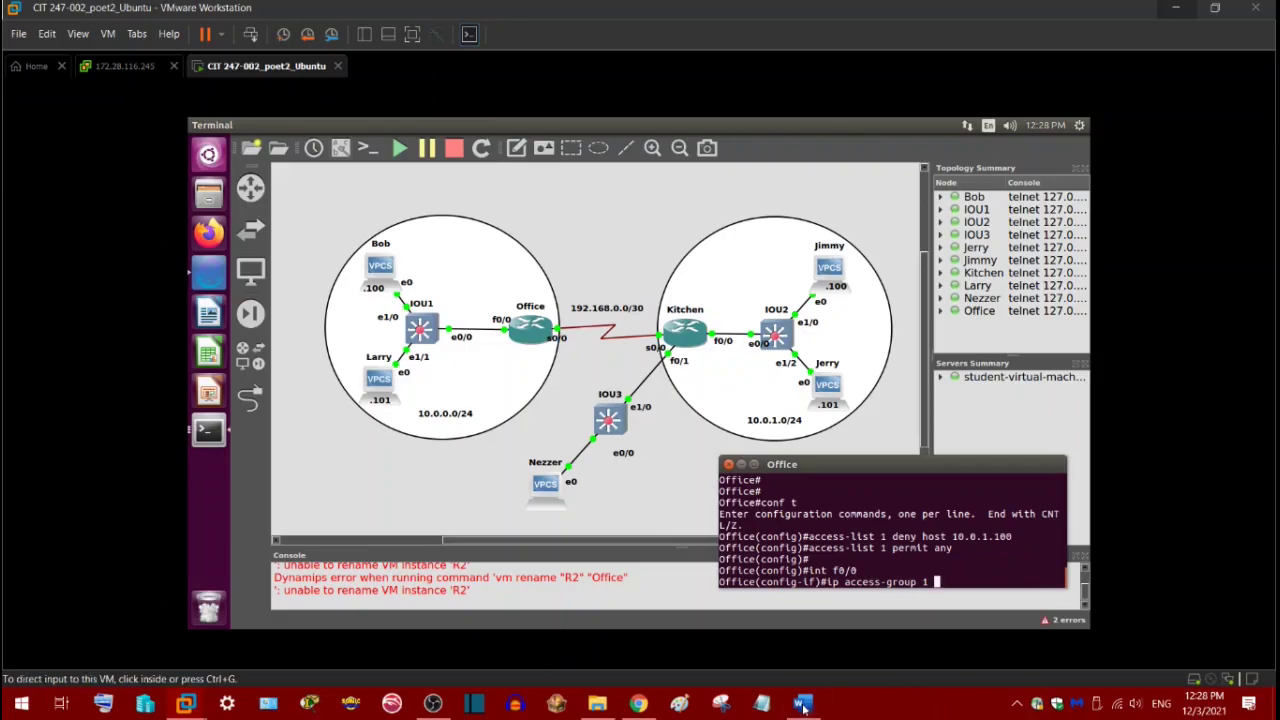
pyautogui.click(800, 703)
pyautogui.scroll(10, 792, 469)
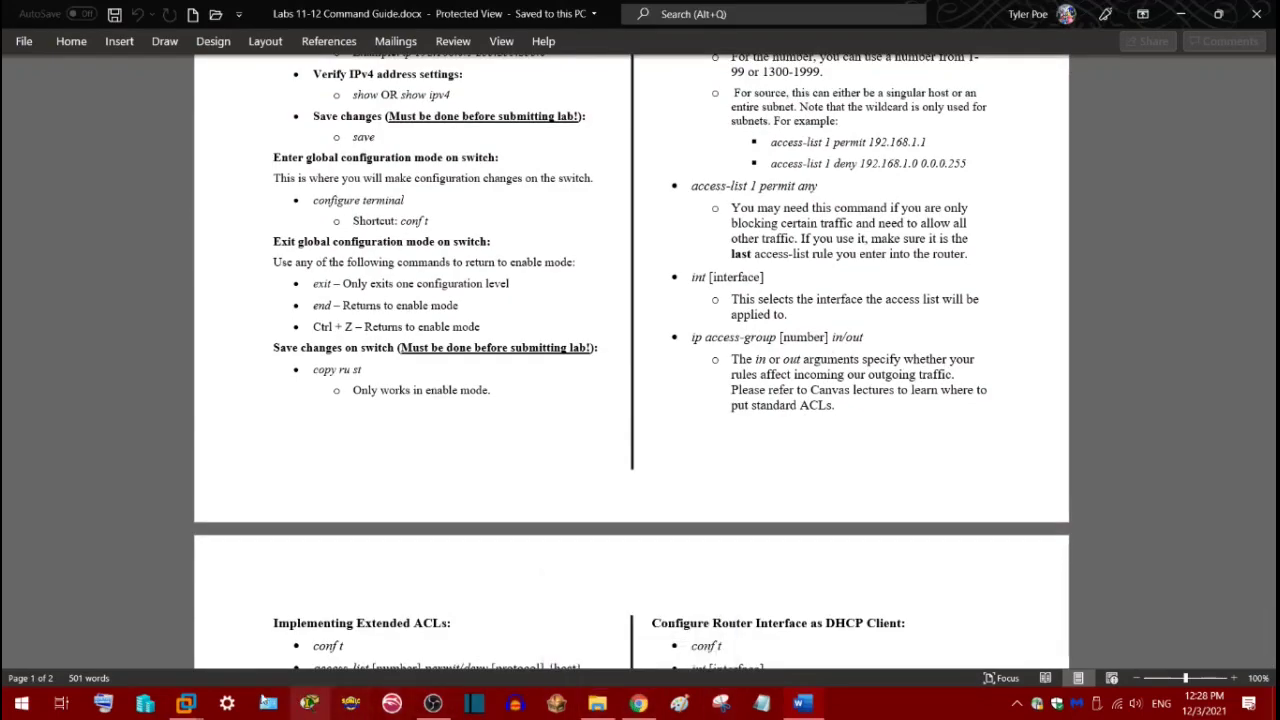
pyautogui.moveTo(186, 703)
pyautogui.click(452, 567)
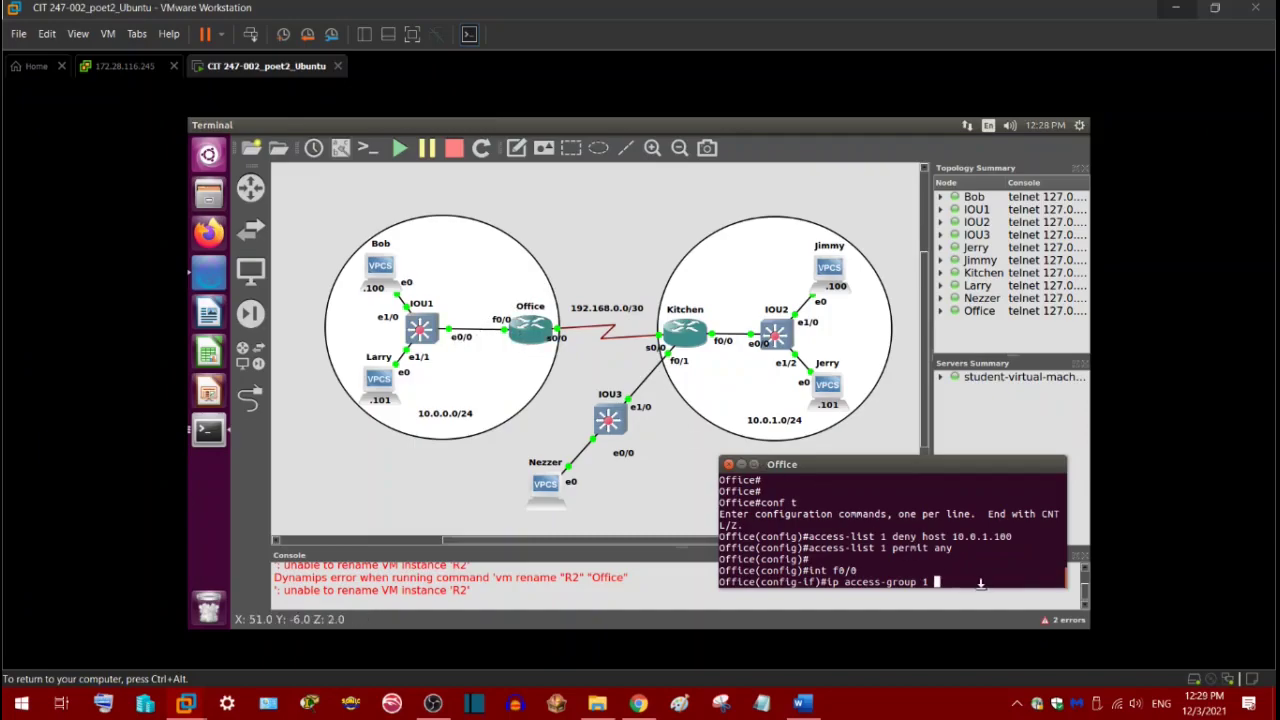
pyautogui.write('out')
pyautogui.press('Return')
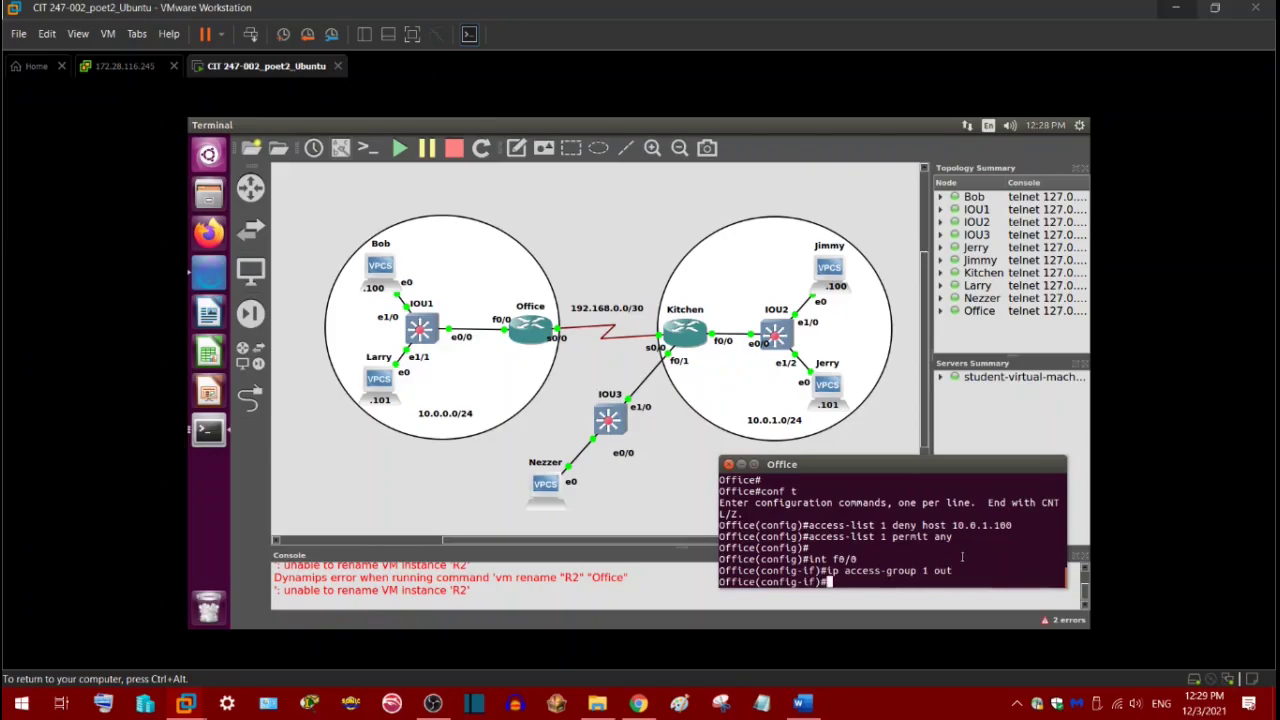
pyautogui.rightClick(208, 432)
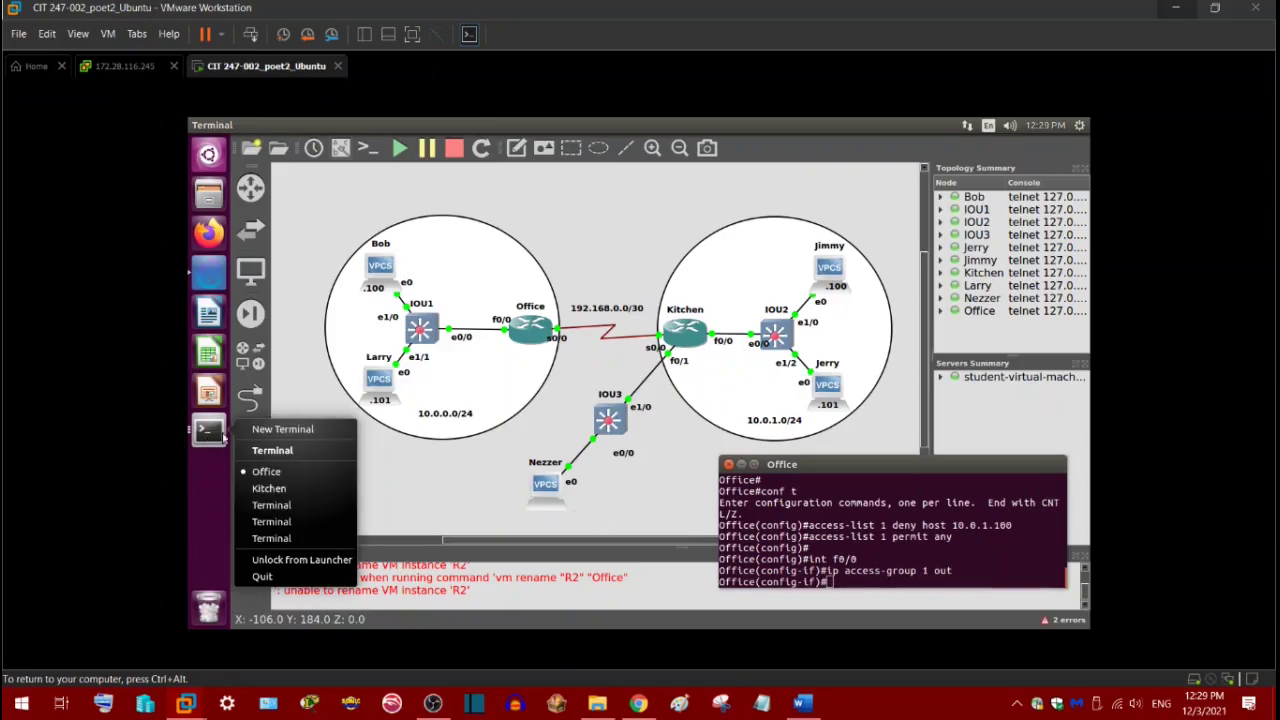
# Bring Jimmy's console forward and run ping 10.0.0.100 to Bob
pyautogui.click(280, 539)
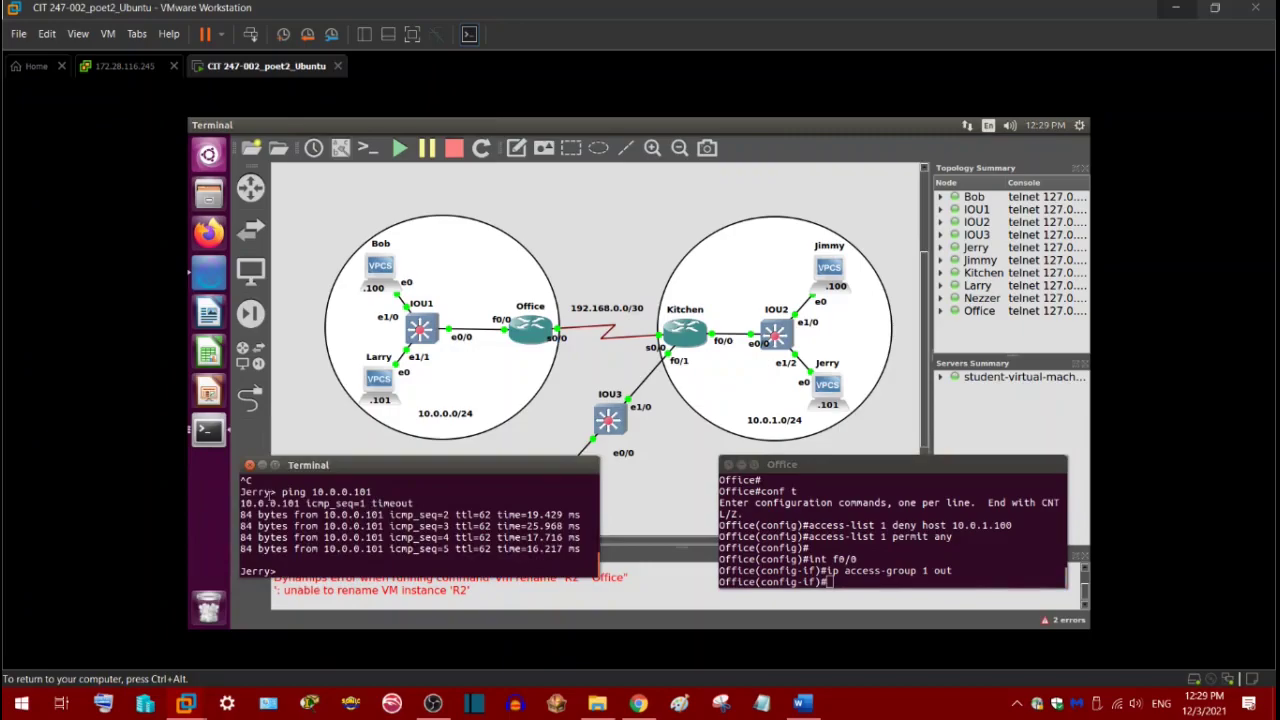
pyautogui.click(249, 465)
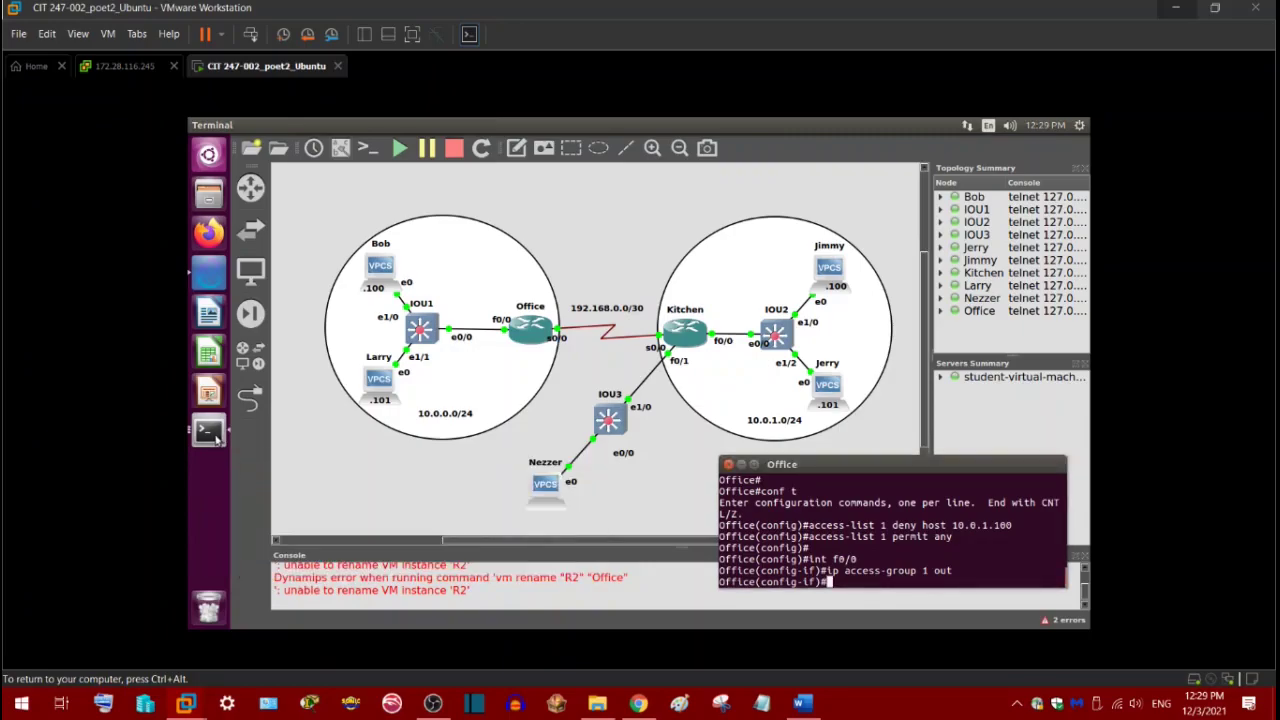
pyautogui.rightClick(208, 432)
pyautogui.click(259, 518)
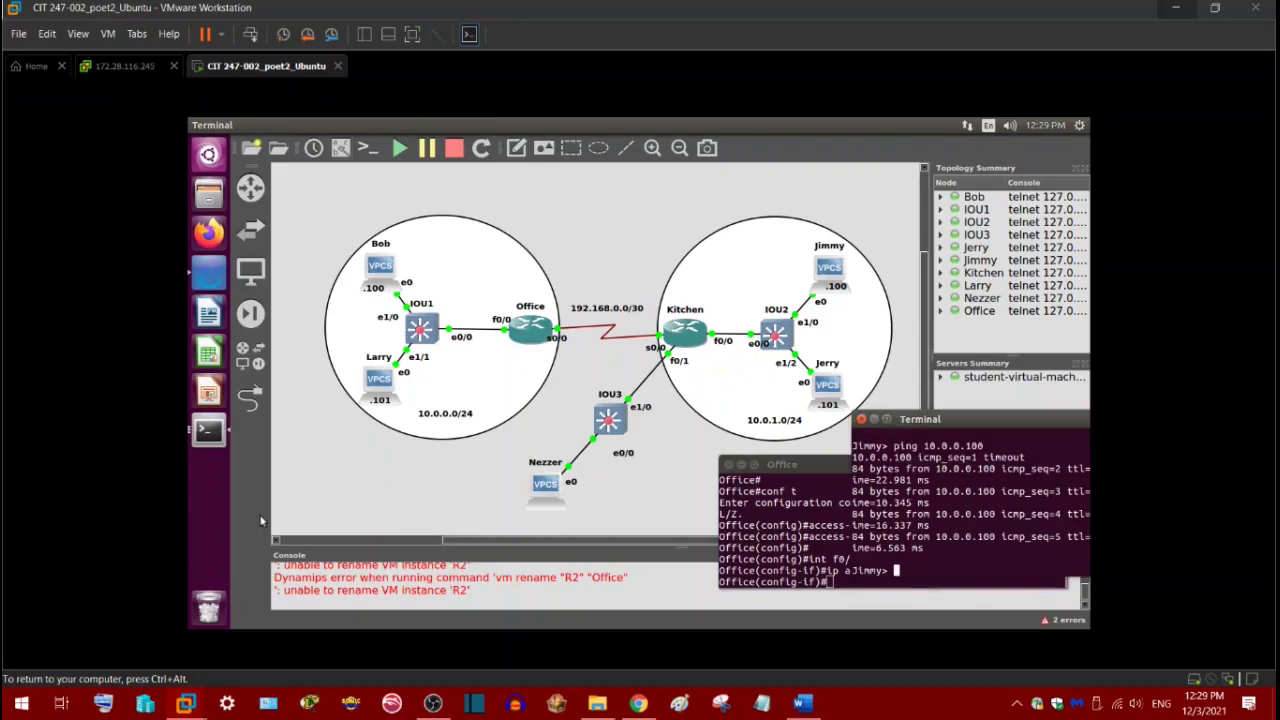
pyautogui.moveTo(993, 424); pyautogui.dragTo(386, 467)
pyautogui.press('Return')
pyautogui.press('Return')
pyautogui.press('Return')
pyautogui.press('Return')
pyautogui.press('Return')
pyautogui.press('Return')
pyautogui.press('Return')
pyautogui.press('Return')
pyautogui.press('Return')
pyautogui.press('Return')
pyautogui.press('Return')
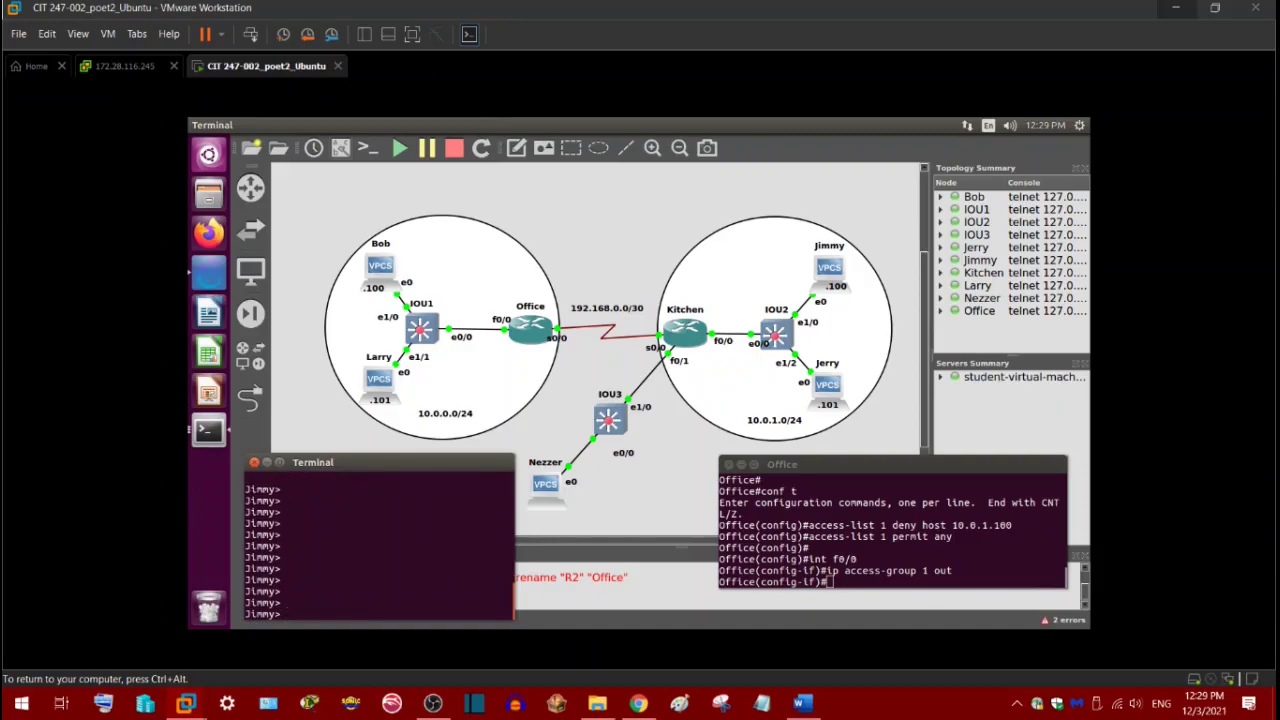
pyautogui.write('ping 10.0.0.100')
pyautogui.press('Return')
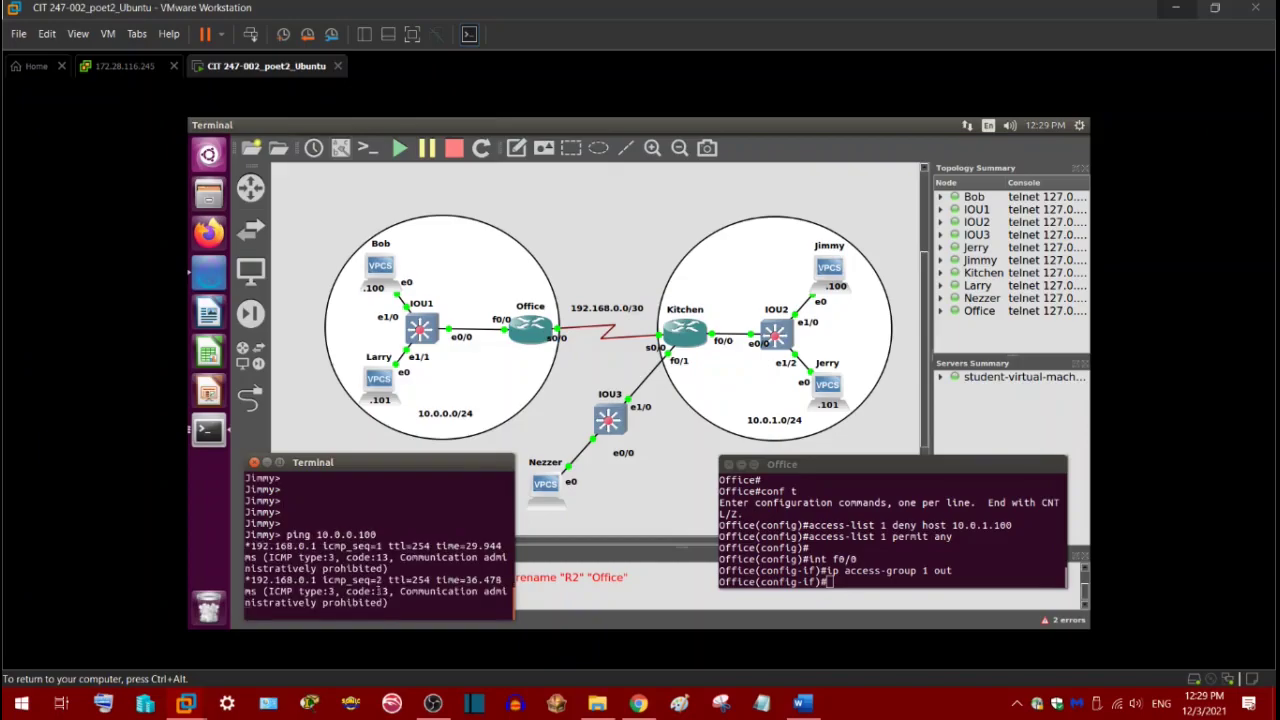
# Enlarge Jimmy's console and highlight the administratively prohibited replies from 192.168.0.1
pyautogui.moveTo(515, 540); pyautogui.dragTo(636, 537)
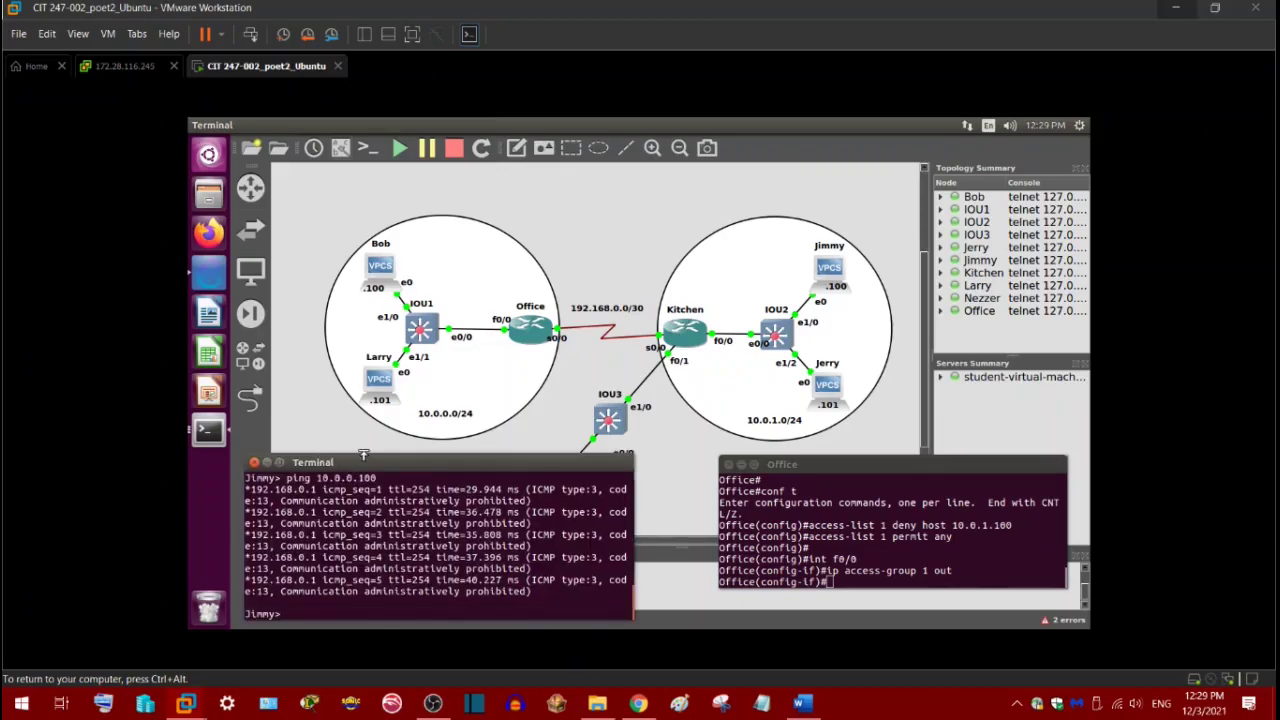
pyautogui.moveTo(363, 455); pyautogui.dragTo(381, 388)
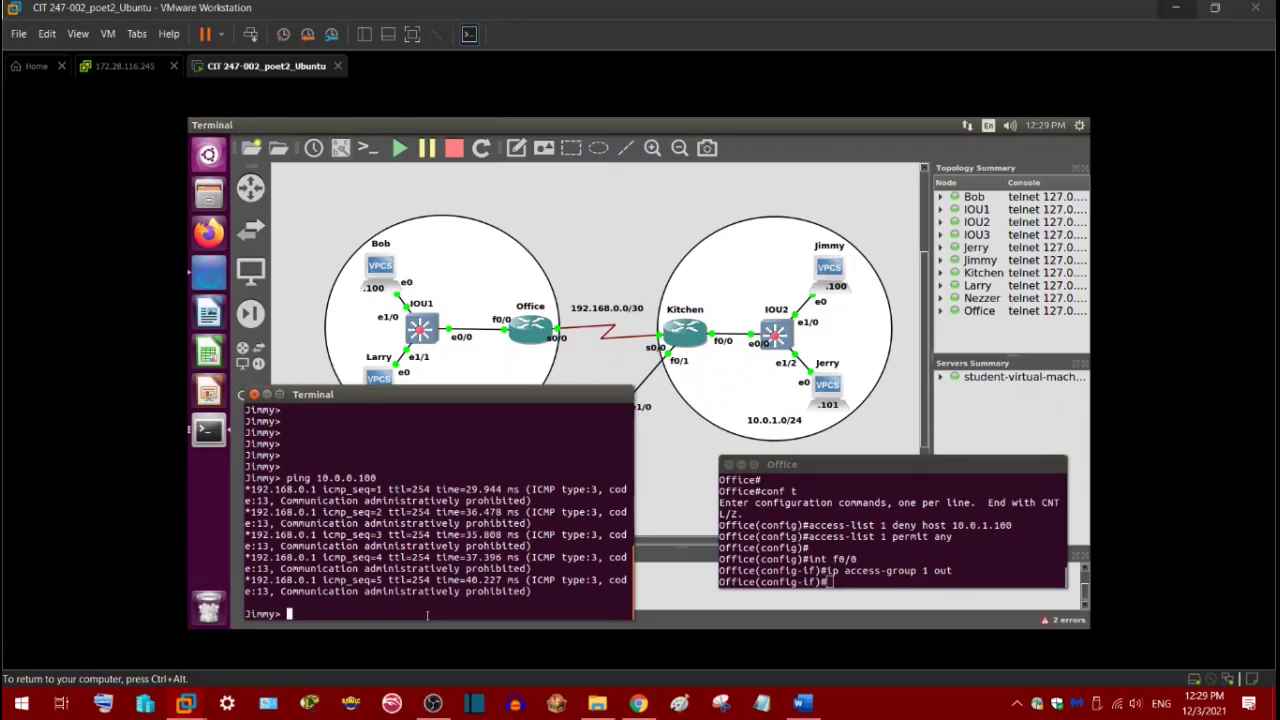
pyautogui.moveTo(560, 592); pyautogui.dragTo(232, 492)
pyautogui.click(287, 443)
pyautogui.moveTo(320, 491); pyautogui.dragTo(520, 500)
pyautogui.click(540, 498)
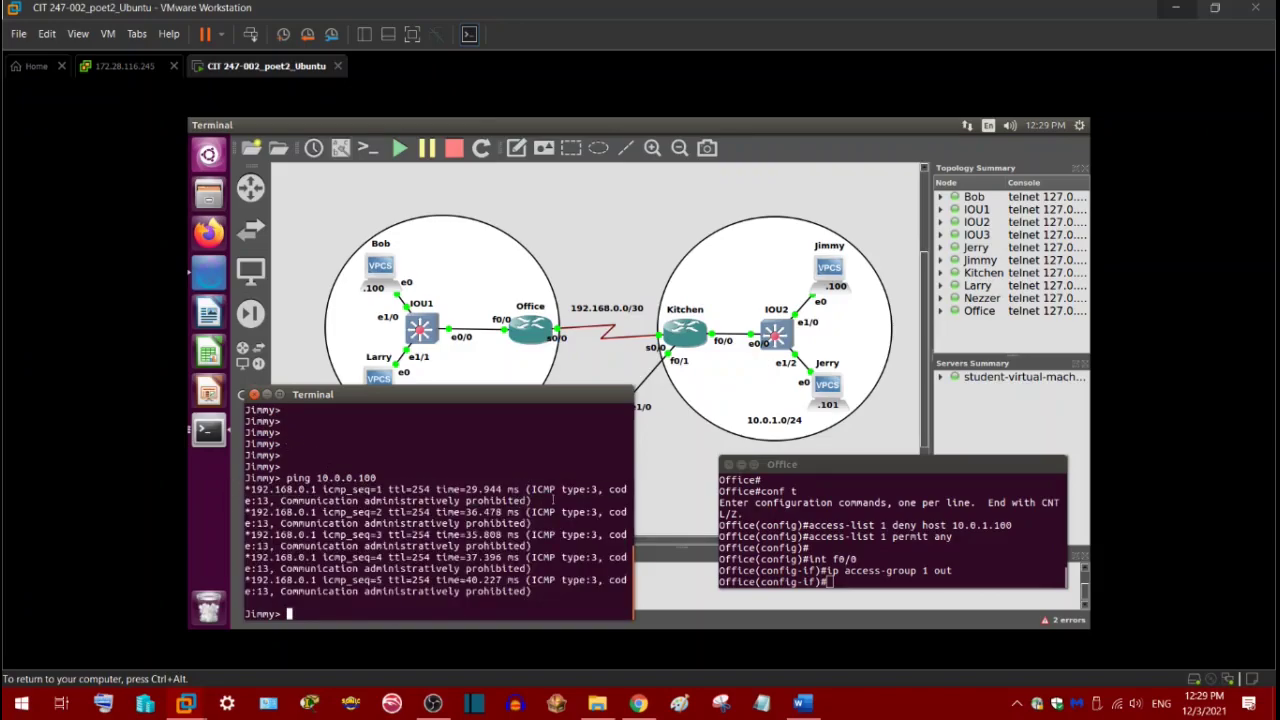
pyautogui.moveTo(370, 501); pyautogui.dragTo(527, 492)
pyautogui.click(553, 490)
# From Jerry's console, ping 10.0.0.100 and mark the two timeouts and three successful replies
pyautogui.doubleClick(829, 388)
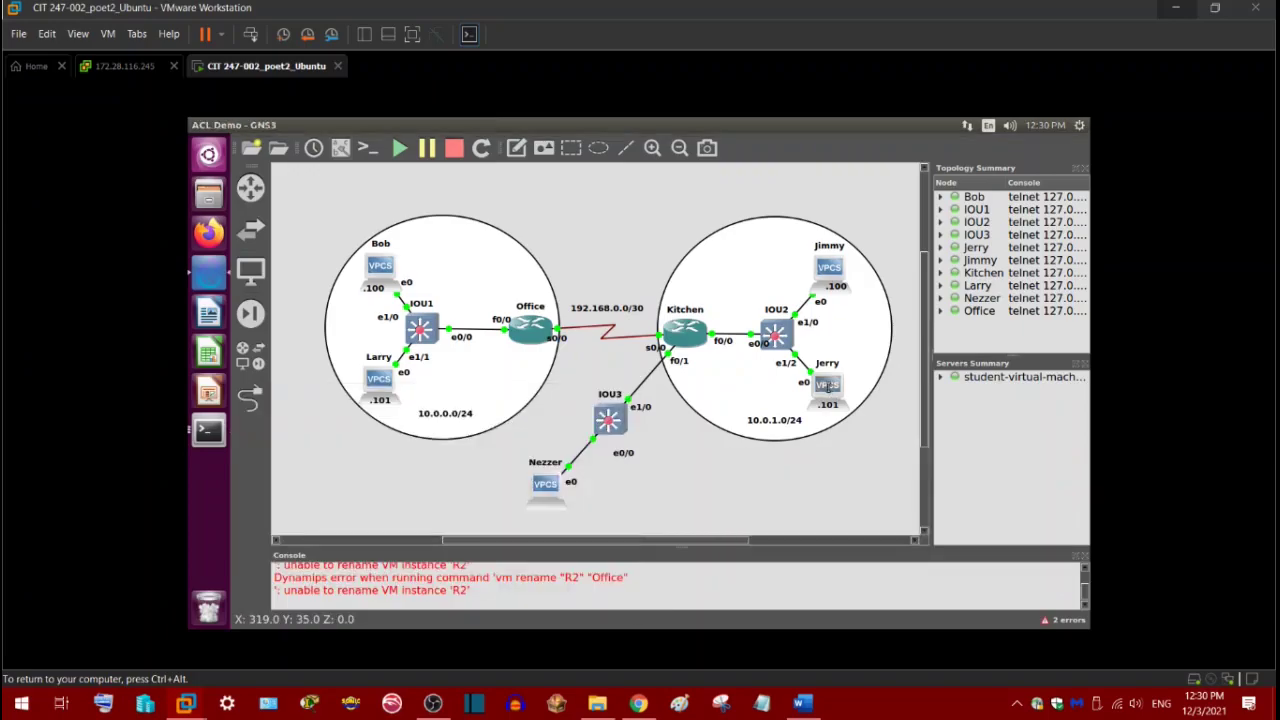
pyautogui.press('Return')
pyautogui.press('Return')
pyautogui.press('Return')
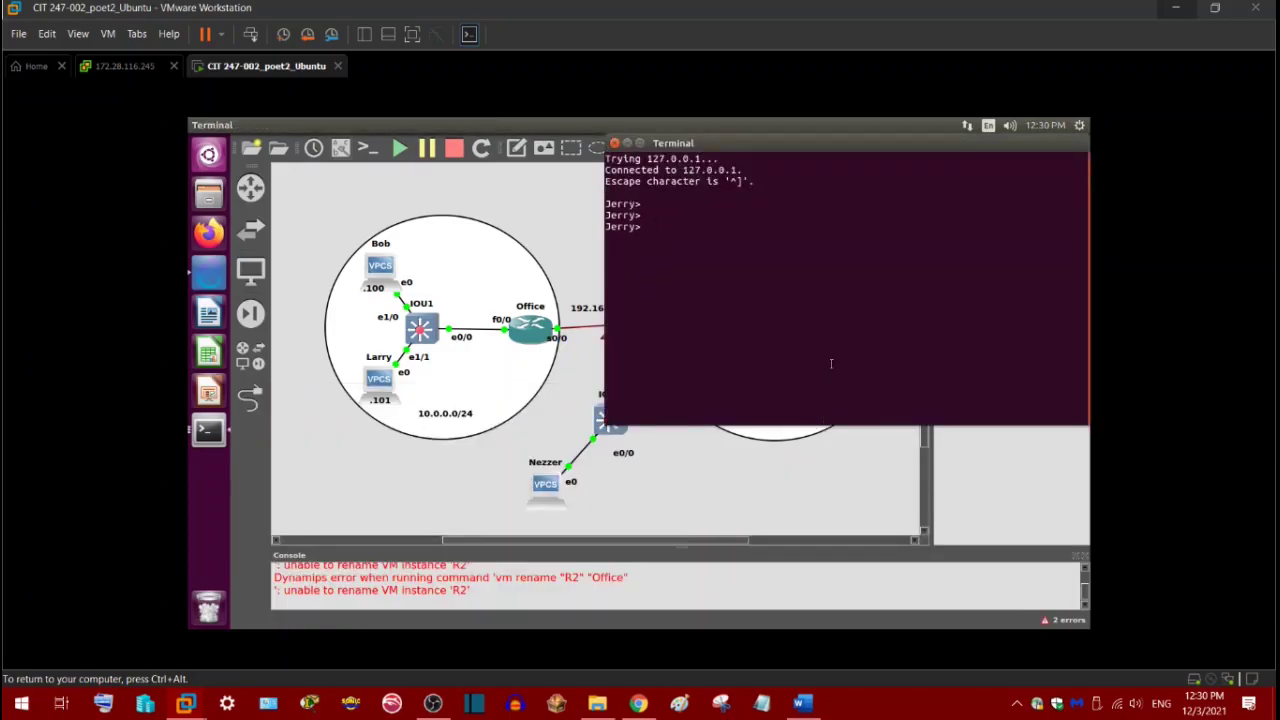
pyautogui.write('ping 10.0.0.100')
pyautogui.press('Return')
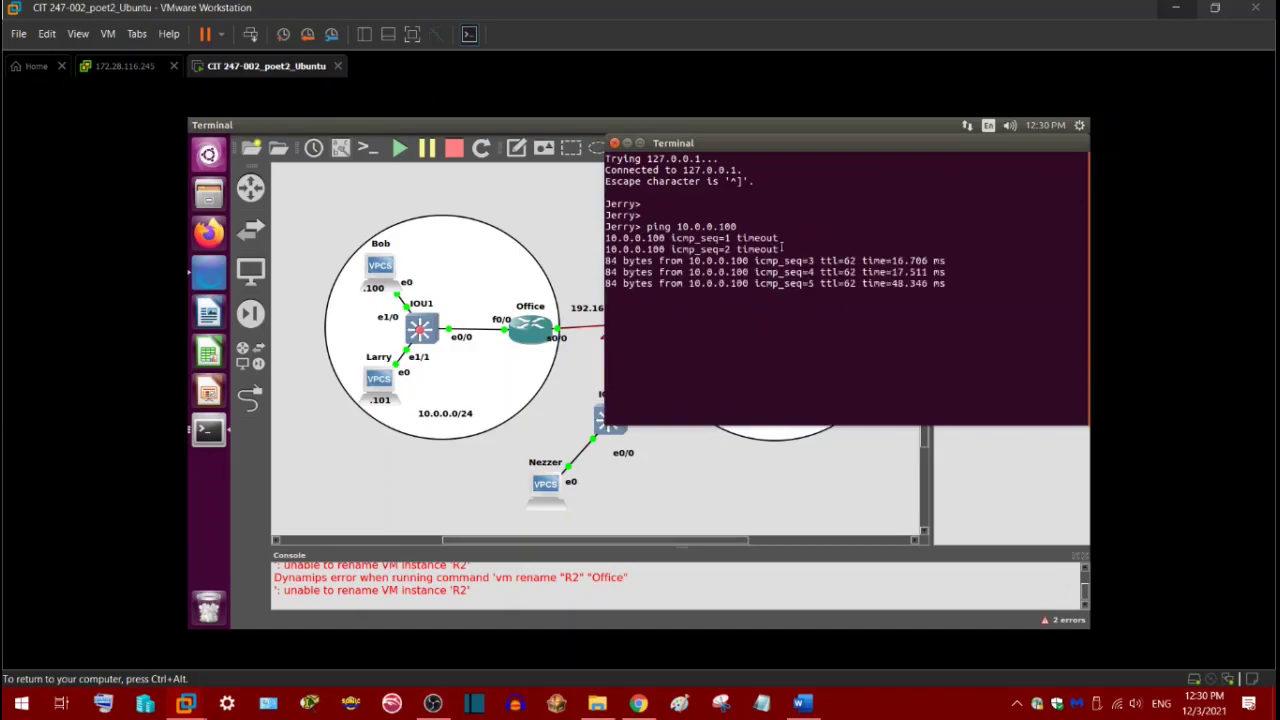
pyautogui.moveTo(715, 249); pyautogui.dragTo(780, 240)
pyautogui.click(768, 232)
pyautogui.moveTo(931, 284); pyautogui.dragTo(606, 260)
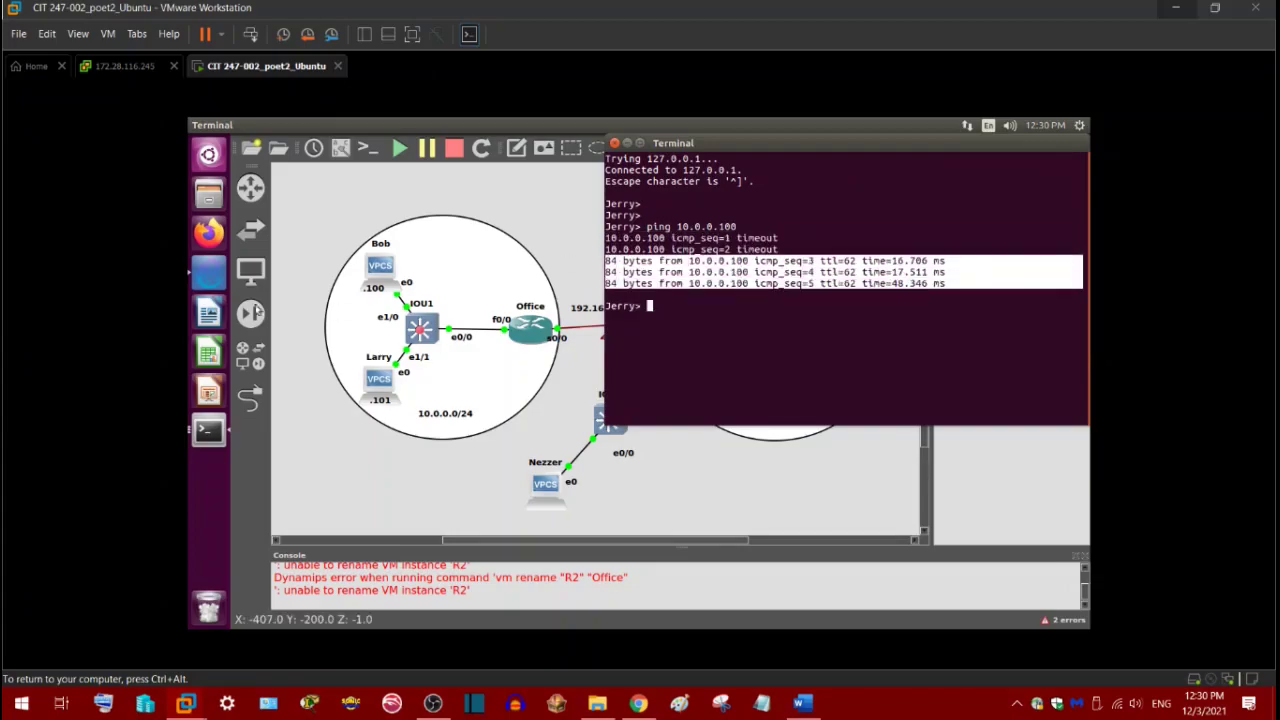
# Bring the Office router console forward and put Jerry's console away
pyautogui.rightClick(208, 430)
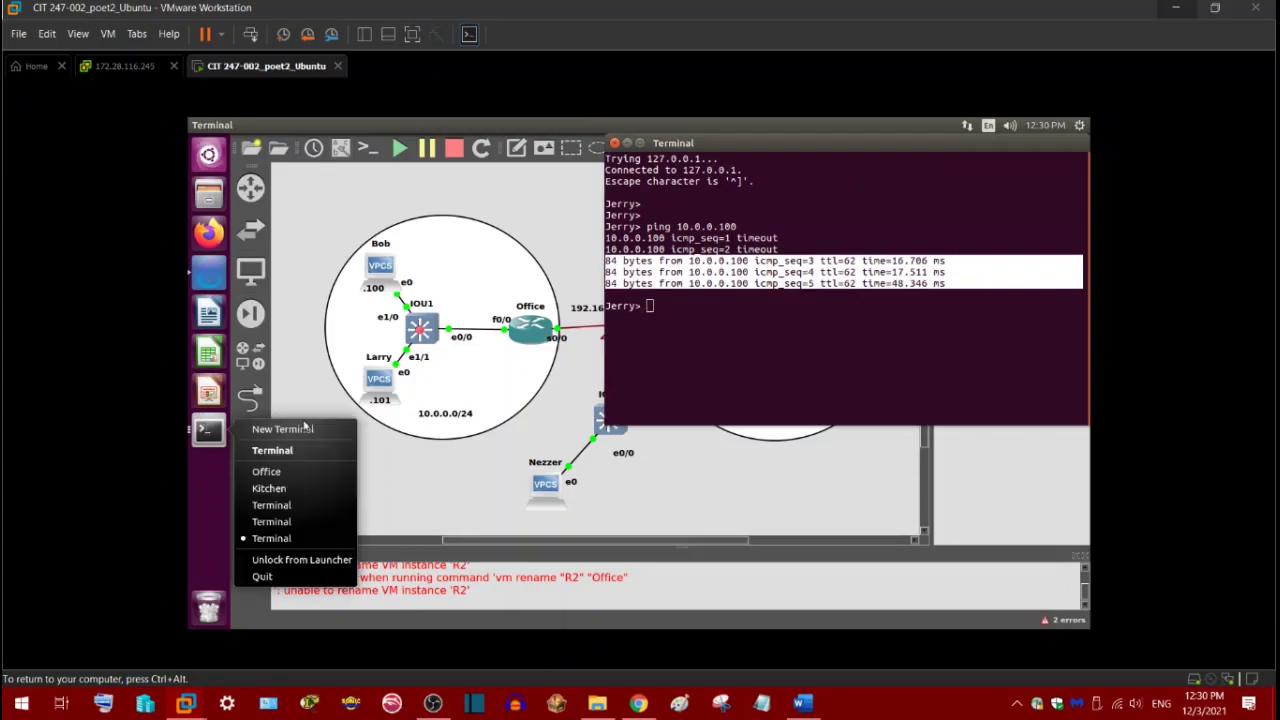
pyautogui.click(268, 471)
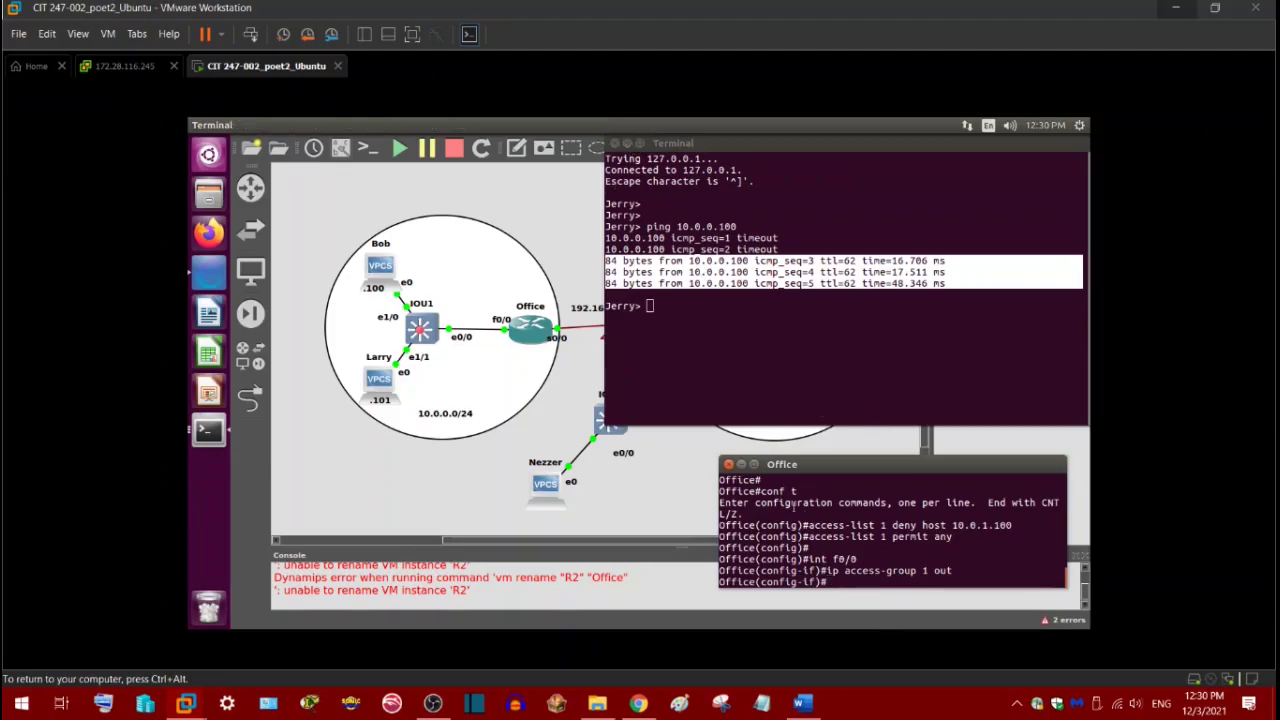
pyautogui.click(627, 146)
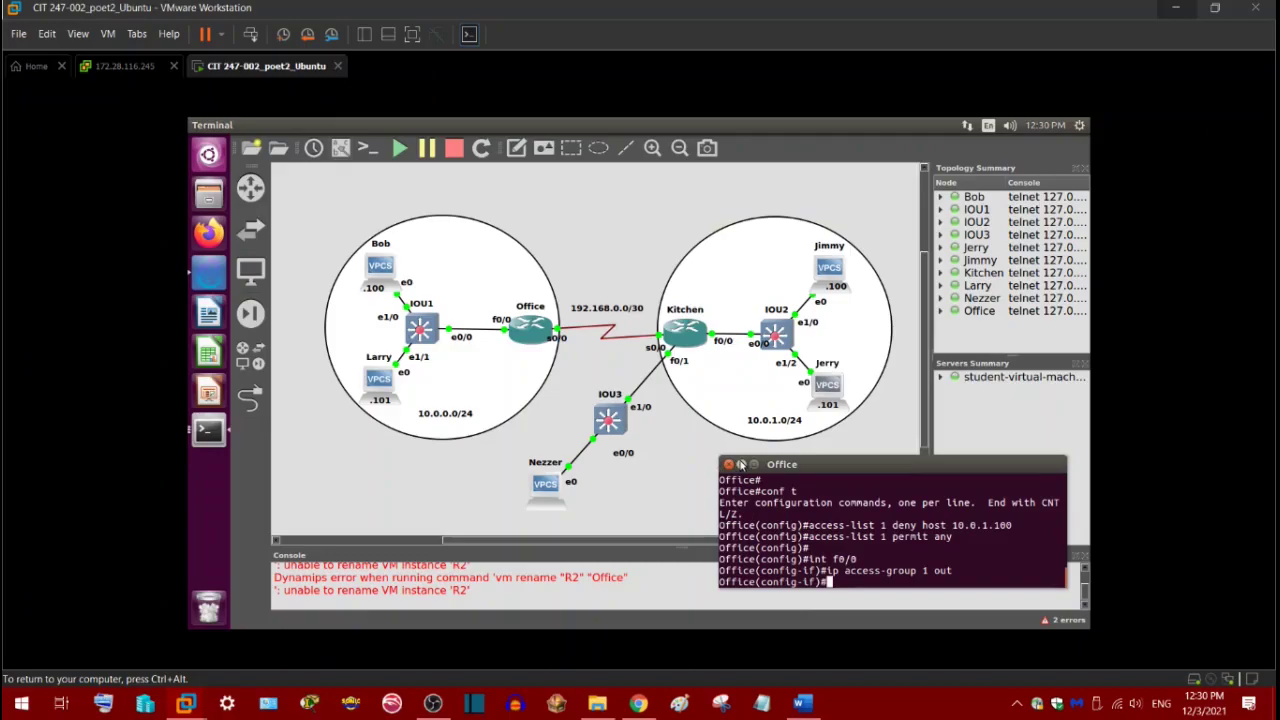
# In the Office console, exit interface mode with ex and try 'no ip-access-group 1'
pyautogui.rightClick(208, 430)
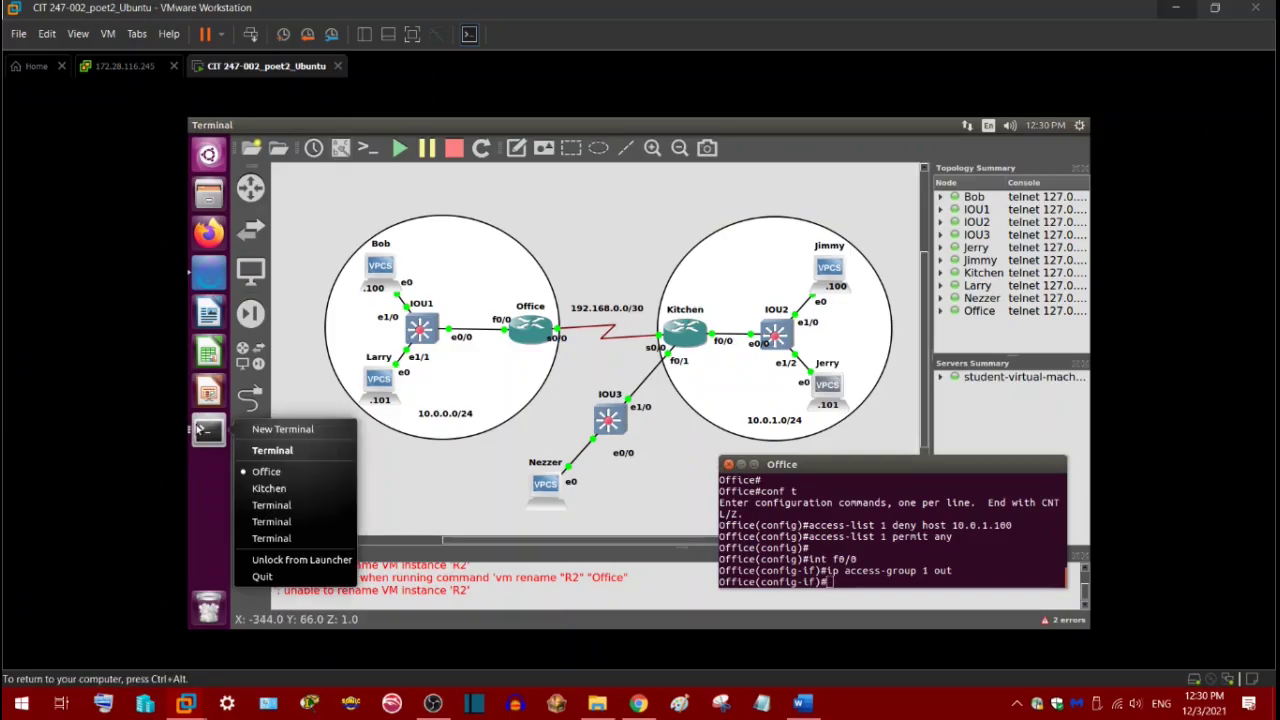
pyautogui.click(268, 472)
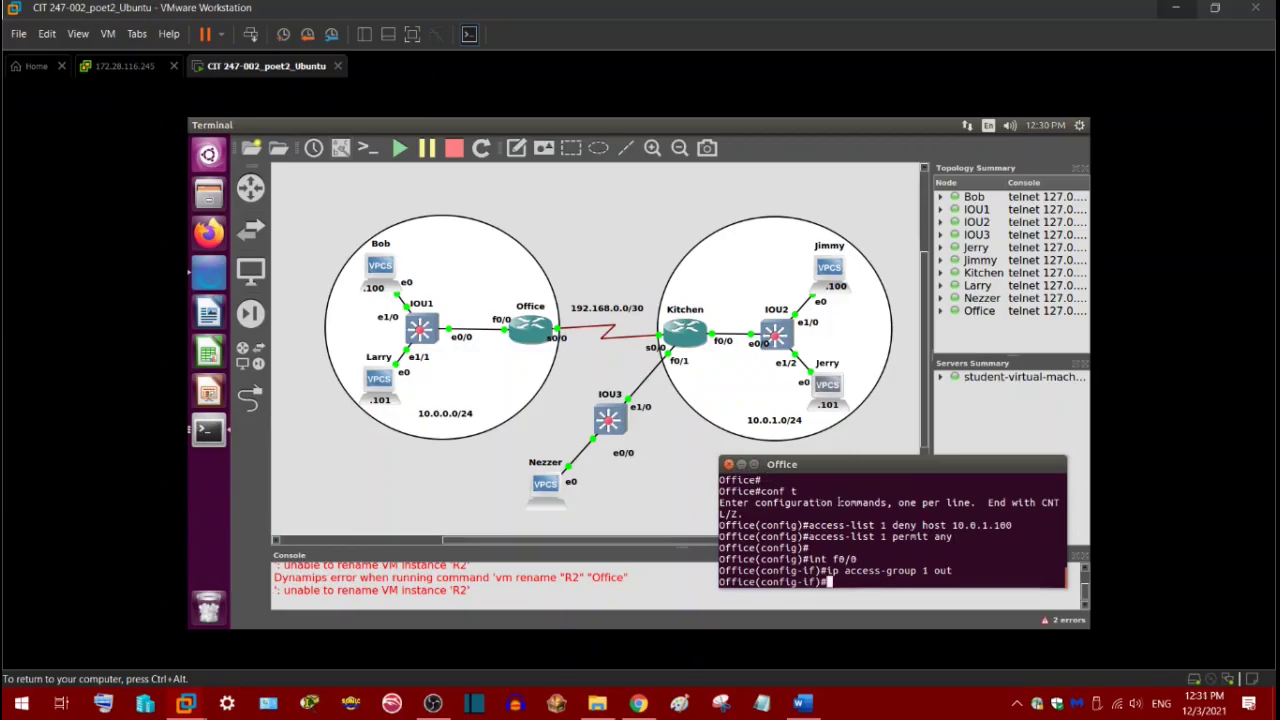
pyautogui.press('Return')
pyautogui.press('Return')
pyautogui.press('Return')
pyautogui.press('Return')
pyautogui.press('Return')
pyautogui.press('Return')
pyautogui.press('Return')
pyautogui.press('Return')
pyautogui.press('Return')
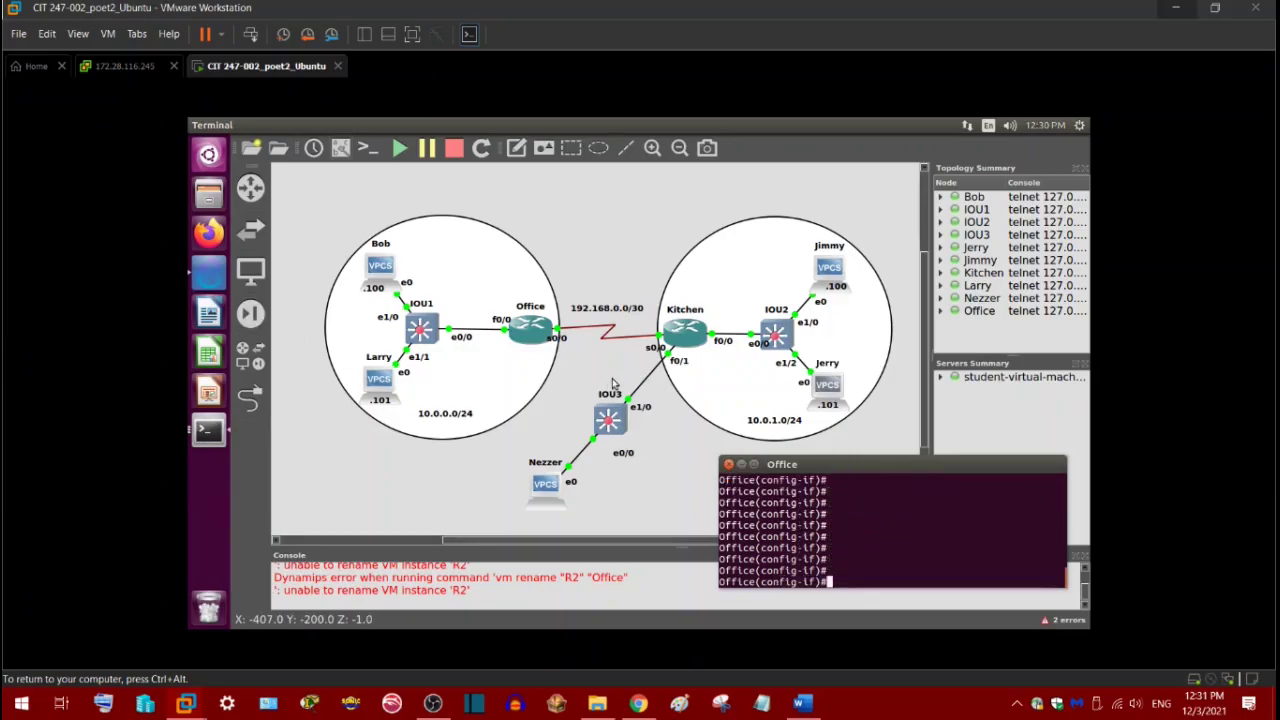
pyautogui.write('ex')
pyautogui.press('Return')
pyautogui.press('Return')
pyautogui.press('Return')
pyautogui.press('Return')
pyautogui.press('Return')
pyautogui.press('Return')
pyautogui.press('Return')
pyautogui.press('Return')
pyautogui.press('Return')
pyautogui.press('Return')
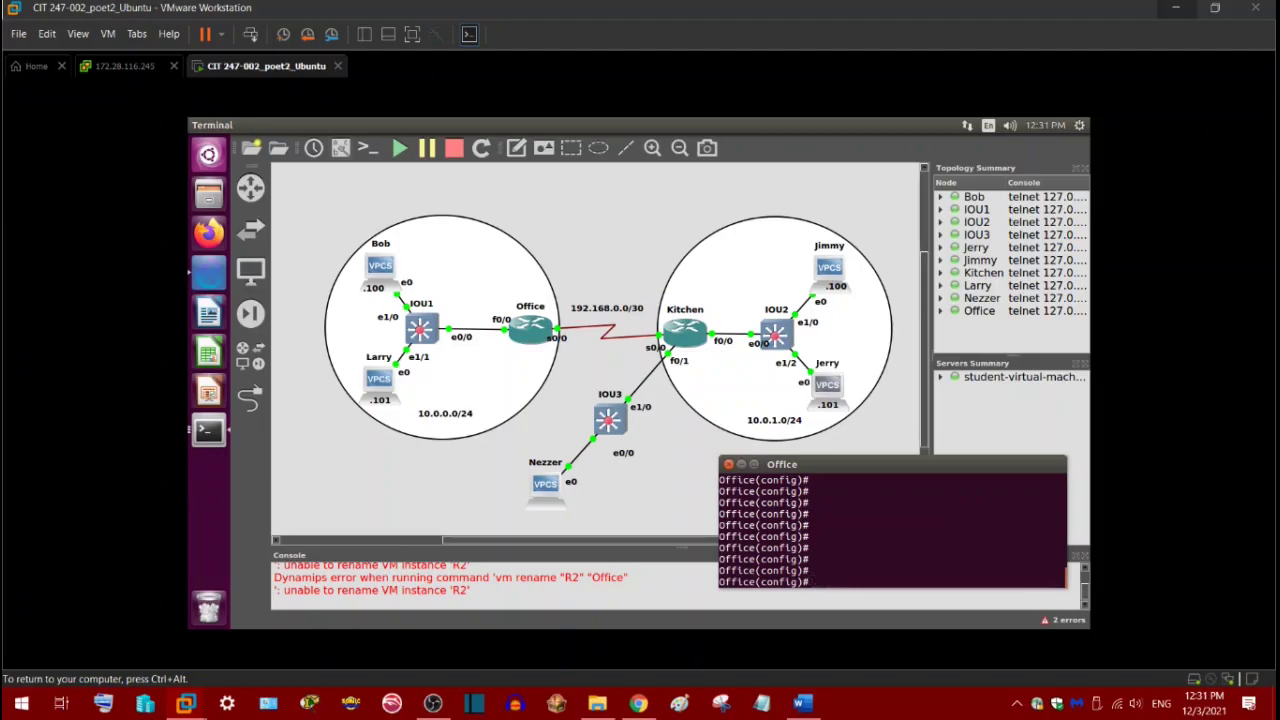
pyautogui.write('no ip')
pyautogui.write('-a')
pyautogui.write('ccess')
pyautogui.write('-group 1')
pyautogui.press('Return')
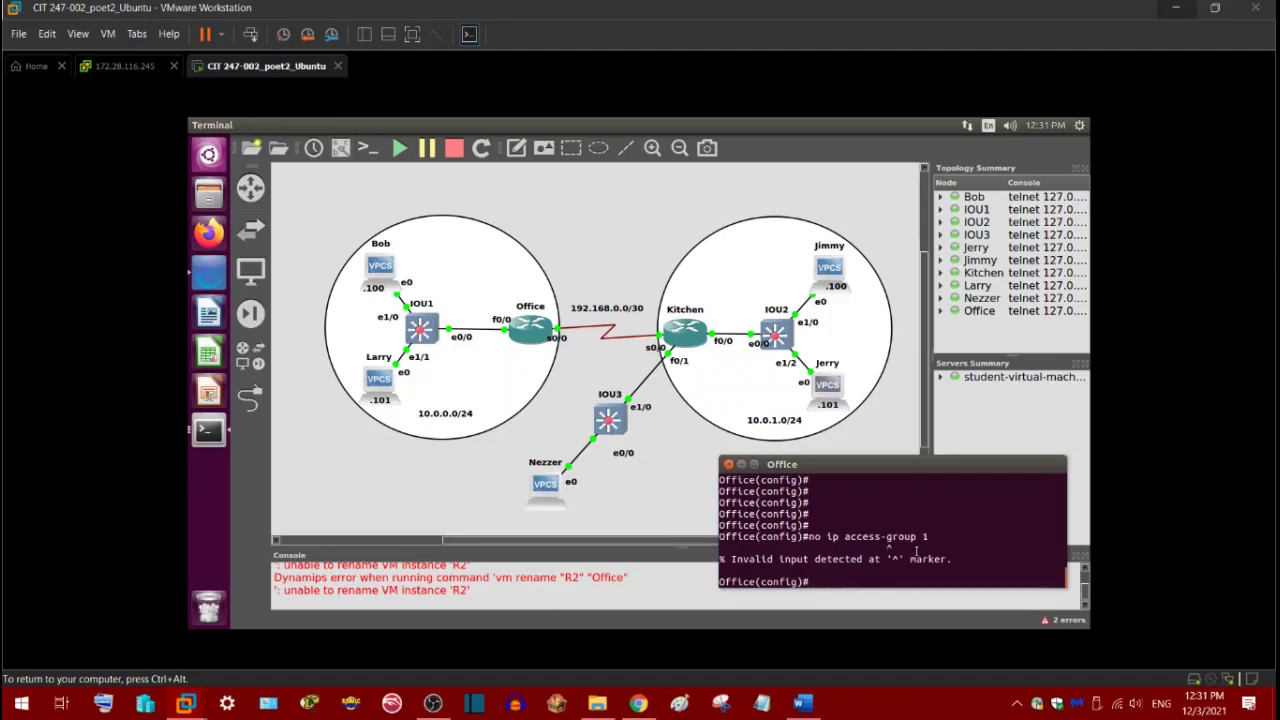
# Enter no access-list 1 in global configuration mode to delete the standard list
pyautogui.press('Return')
pyautogui.press('Return')
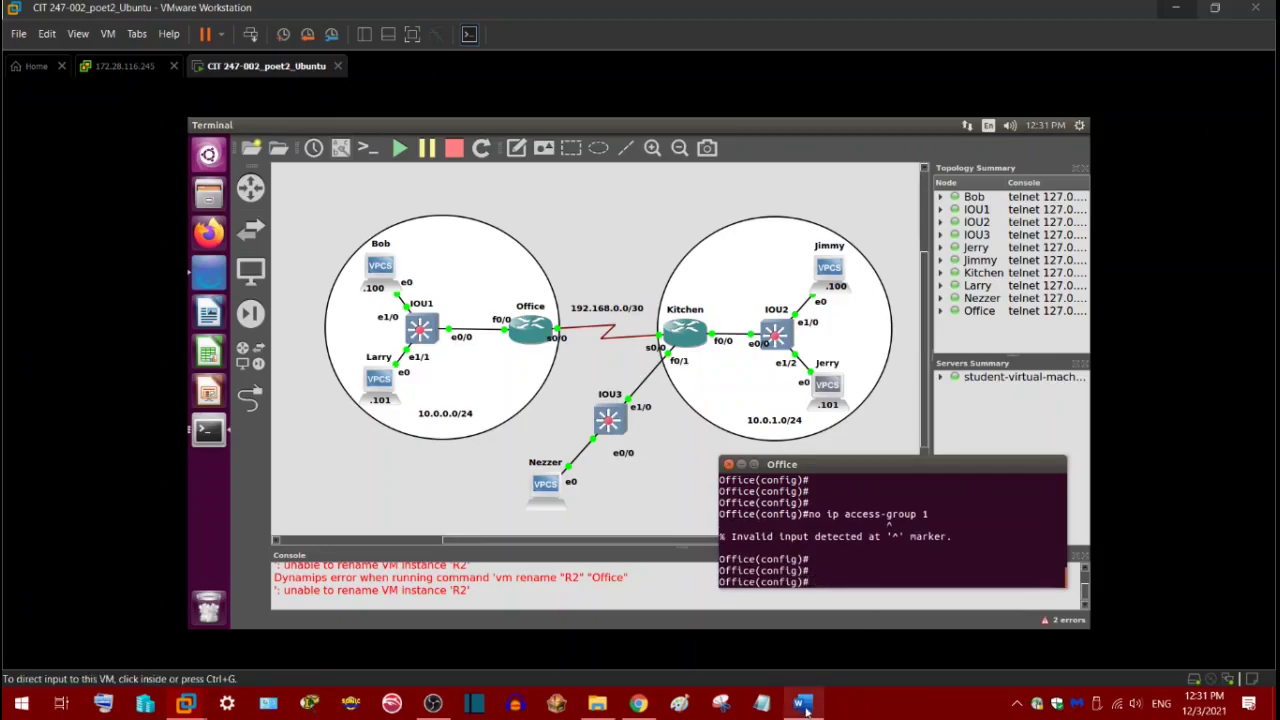
pyautogui.moveTo(805, 707)
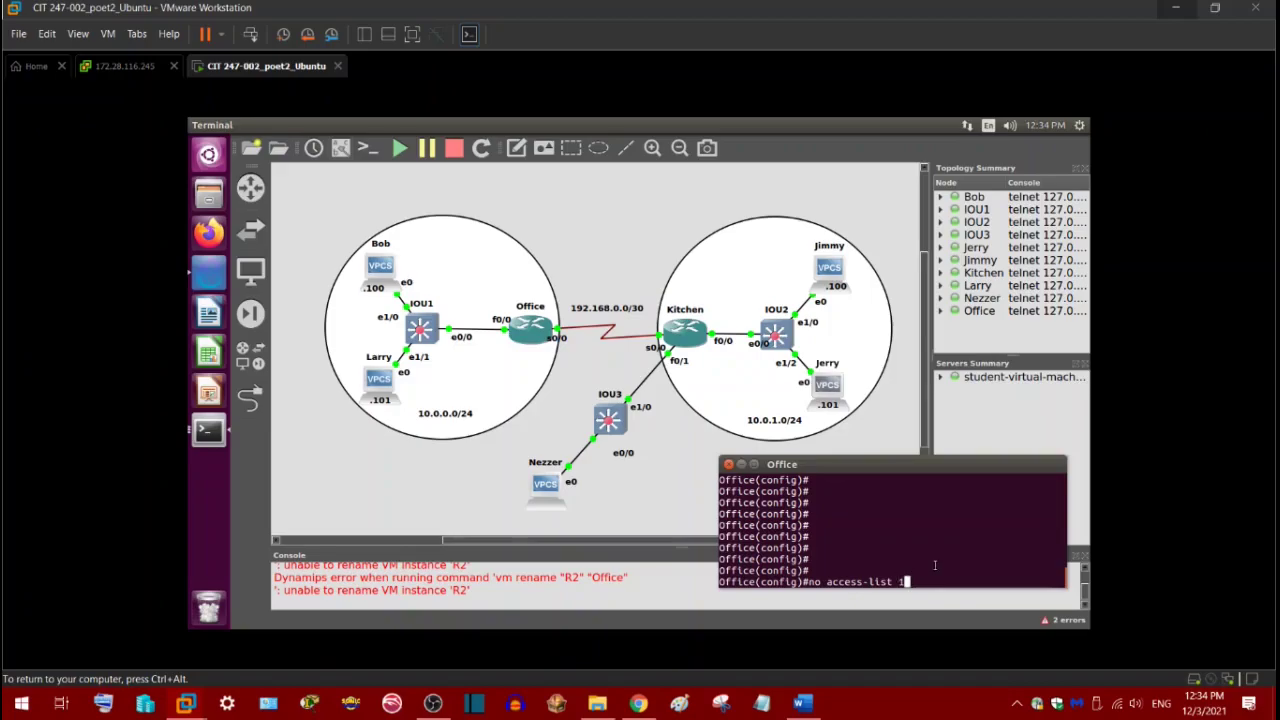
pyautogui.press('Return')
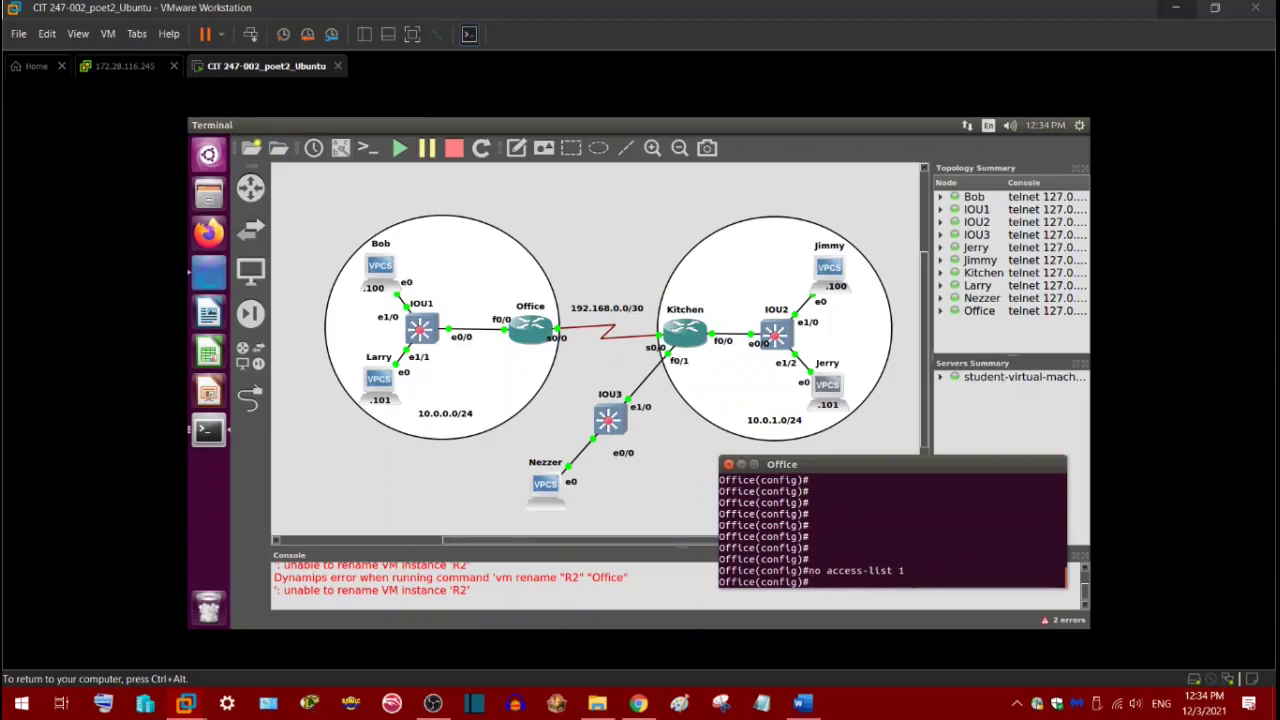
pyautogui.press('Return')
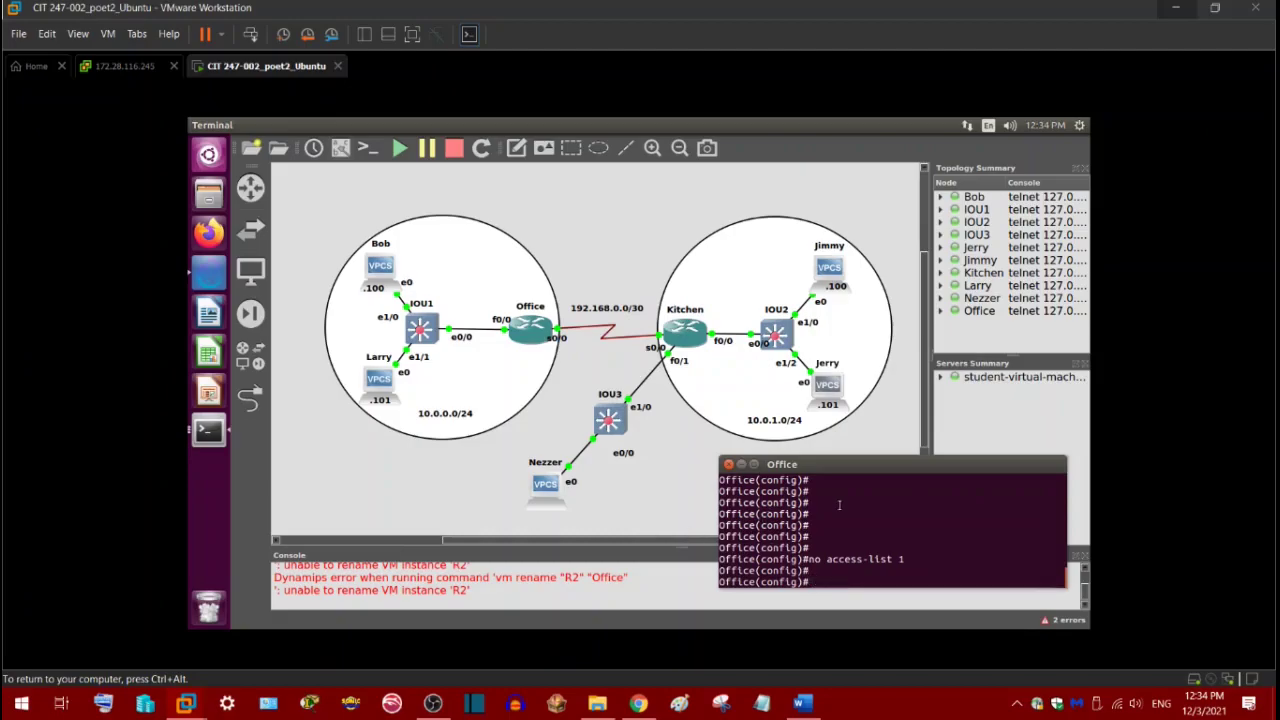
# At the Office configuration prompt, type 'ip access-list 100 deny host 10.0.0.100'
pyautogui.press('Return')
pyautogui.press('Return')
pyautogui.press('Return')
pyautogui.press('Return')
pyautogui.press('Return')
pyautogui.press('Return')
pyautogui.press('Return')
pyautogui.press('Return')
pyautogui.write('ip')
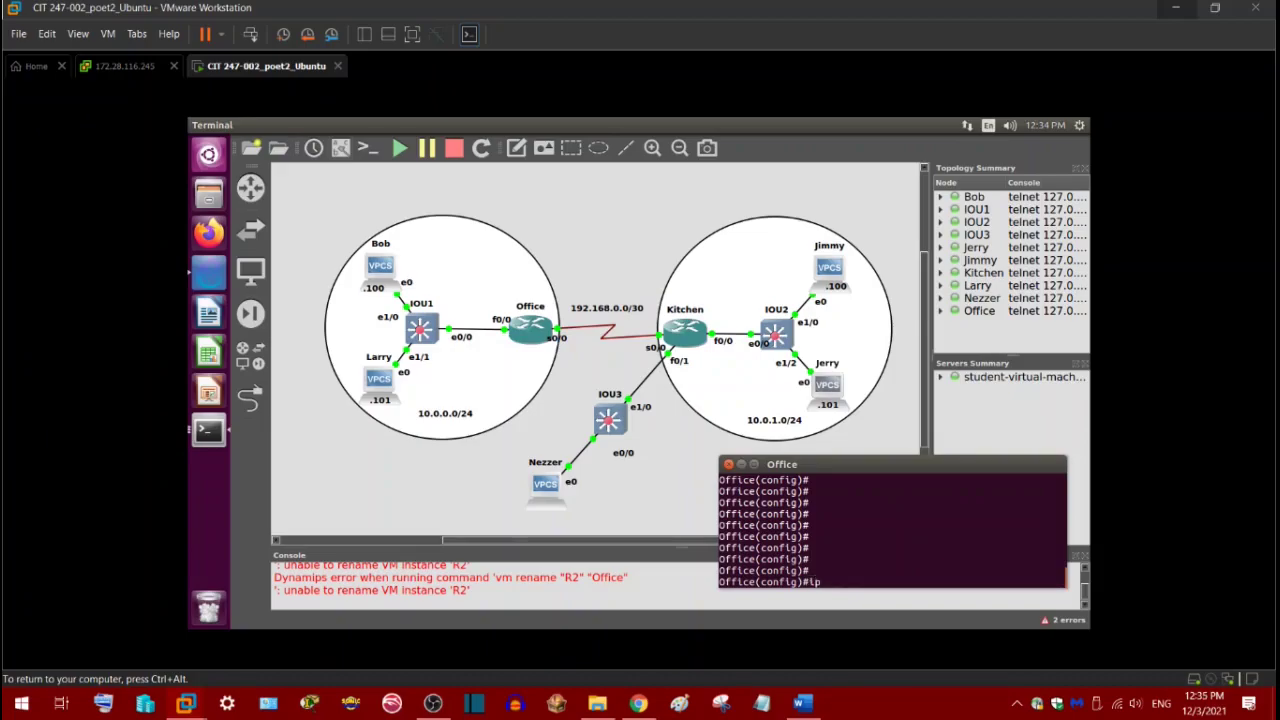
pyautogui.write(' access-list 100')
pyautogui.moveTo(719, 520); pyautogui.dragTo(671, 519)
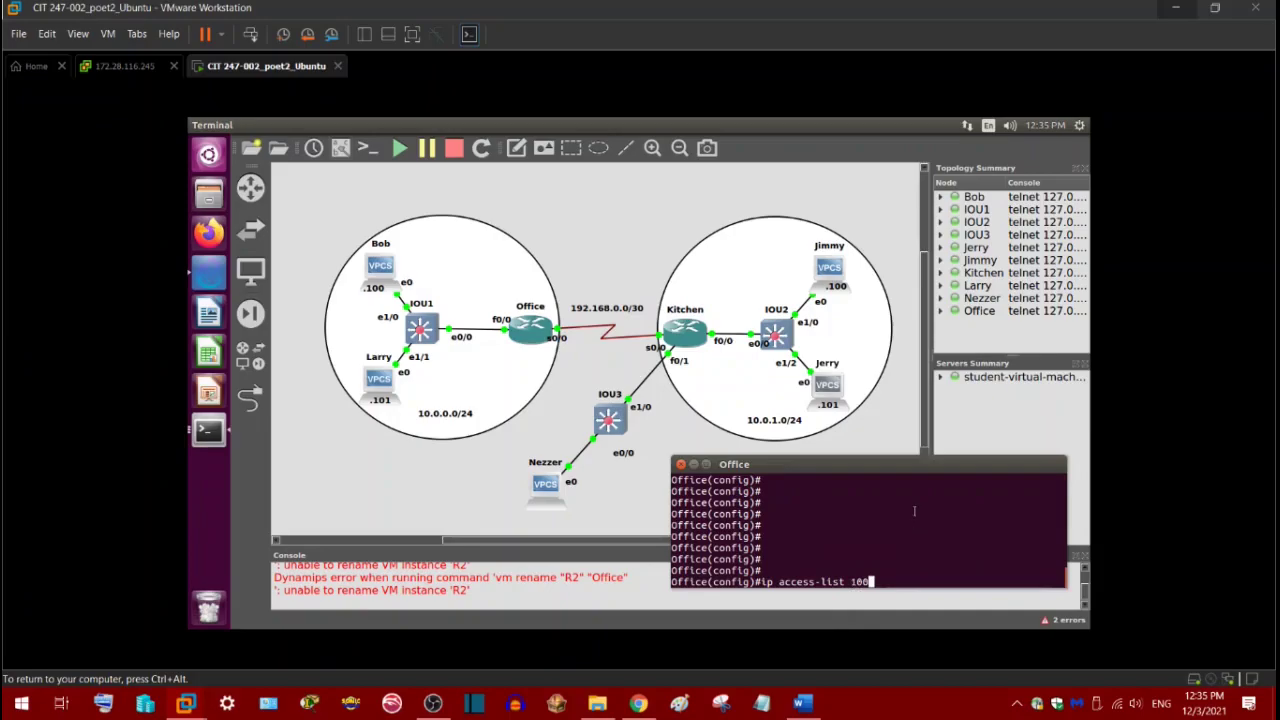
pyautogui.write('deny host 10.0.0.100')
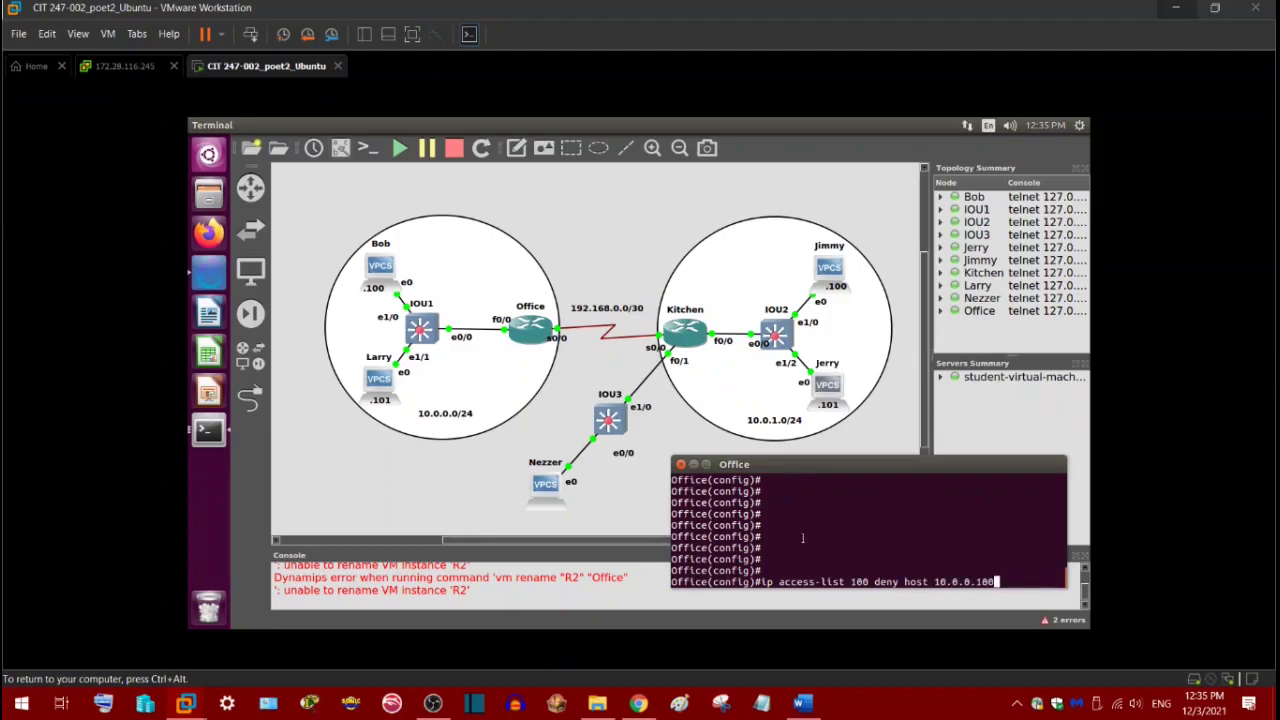
# Widen and reposition the Office console, then move the cursor back to 'host'
pyautogui.moveTo(671, 520); pyautogui.dragTo(558, 530)
pyautogui.moveTo(762, 467)
pyautogui.mouseDown()
pyautogui.moveTo(784, 459)
pyautogui.moveTo(774, 482)
pyautogui.mouseUp()
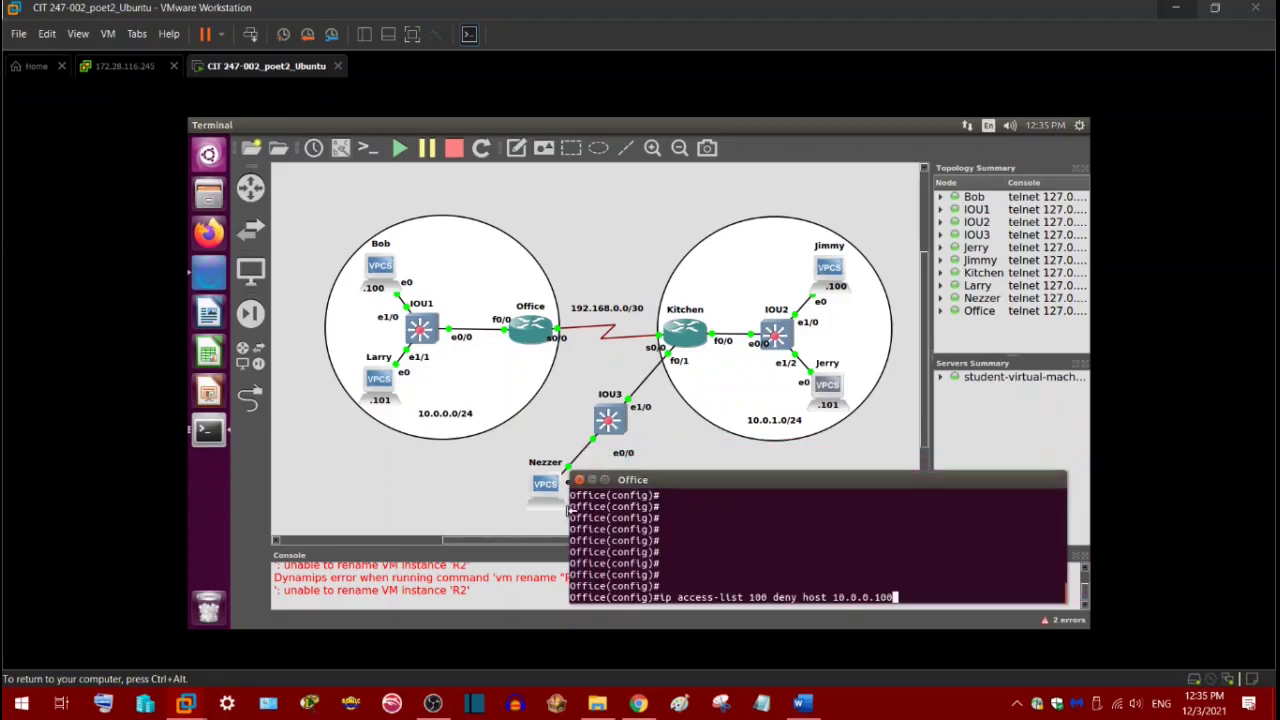
pyautogui.moveTo(571, 511); pyautogui.dragTo(508, 511)
pyautogui.moveTo(650, 483); pyautogui.dragTo(655, 450)
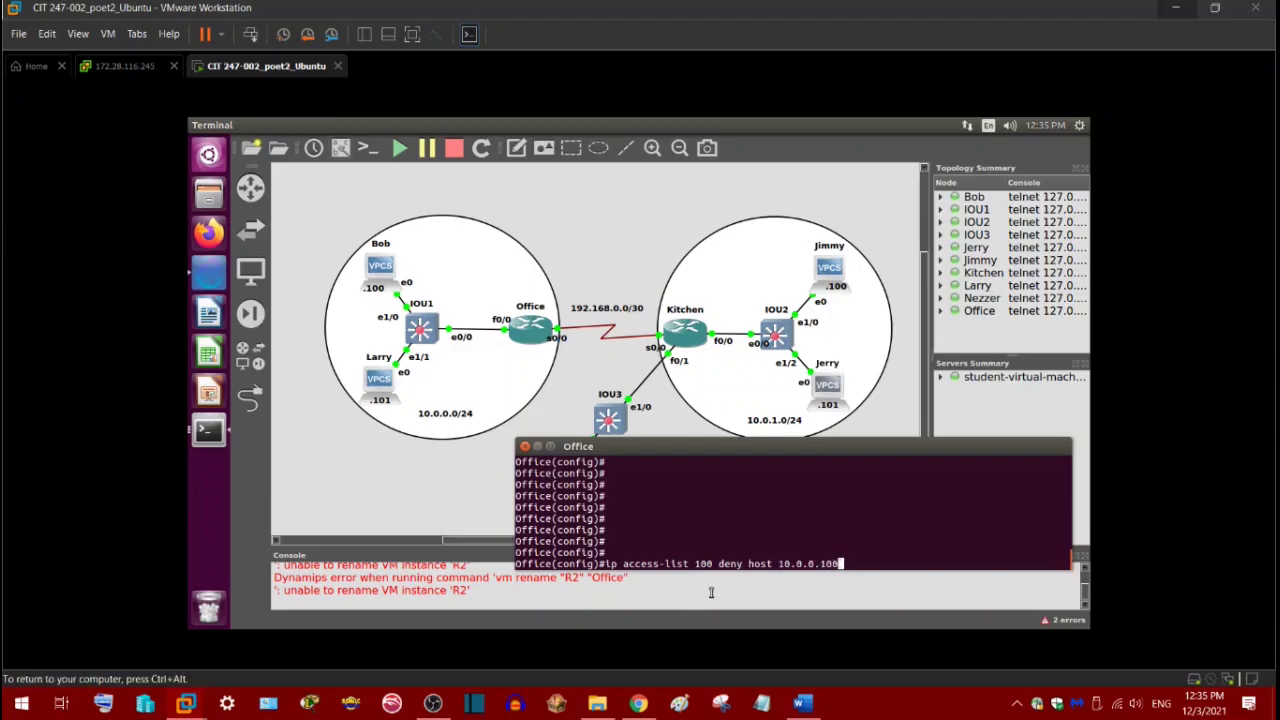
pyautogui.press('Left')
pyautogui.press('Left')
pyautogui.press('Left')
pyautogui.press('Left')
pyautogui.press('Left')
pyautogui.press('Left')
pyautogui.press('Left')
pyautogui.press('Left')
pyautogui.press('Left')
pyautogui.press('Left')
pyautogui.press('Left')
pyautogui.press('Left')
pyautogui.press('Left')
pyautogui.press('Left')
pyautogui.press('Left')
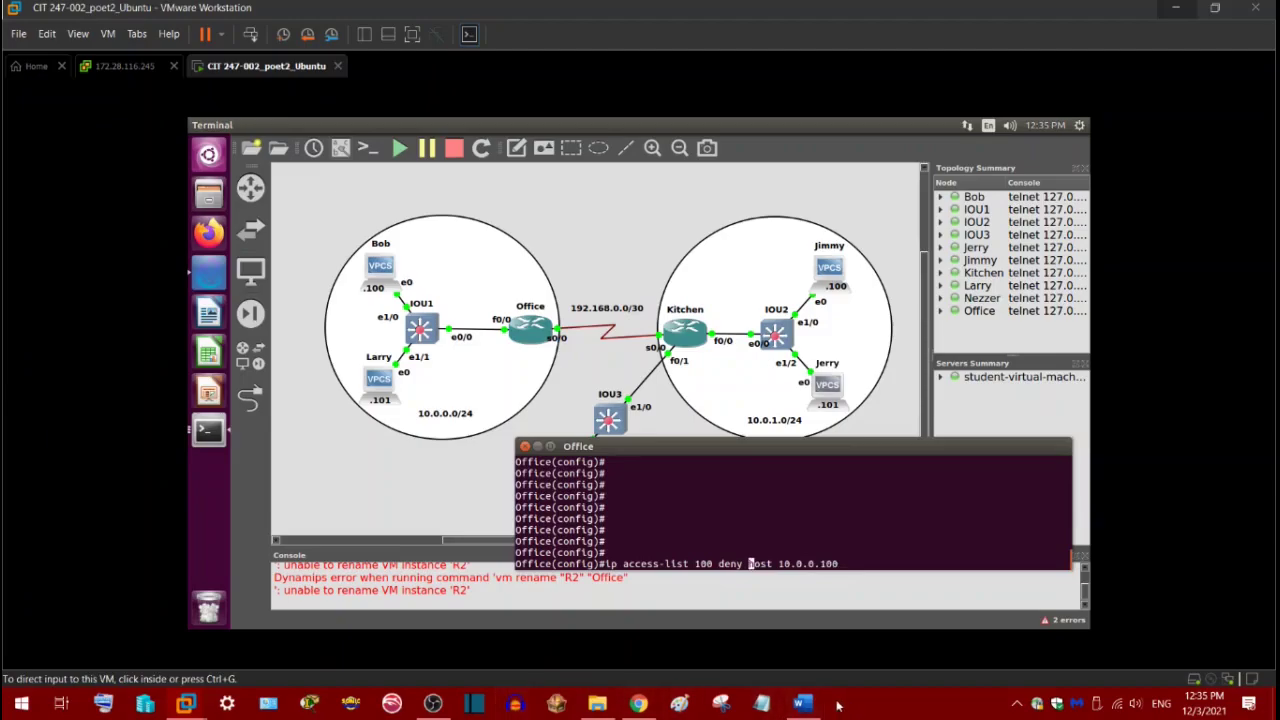
pyautogui.click(803, 704)
pyautogui.scroll(-5, 470, 412)
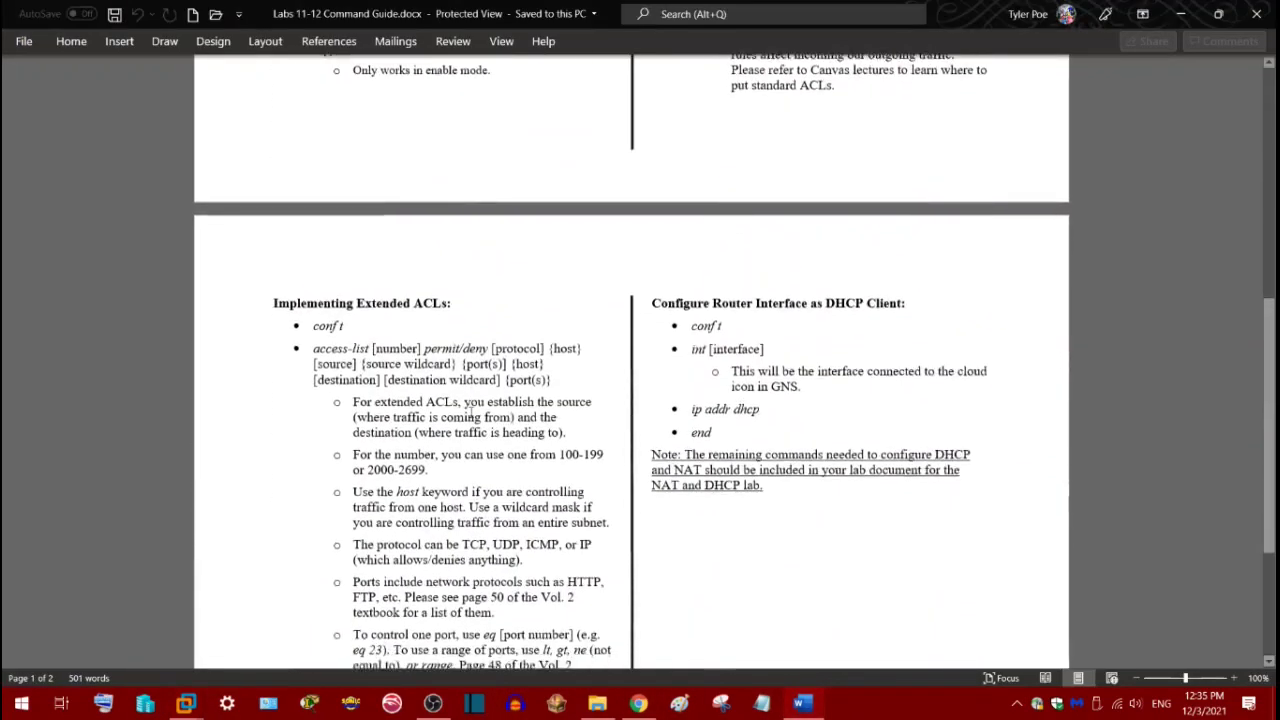
pyautogui.scroll(-3, 470, 413)
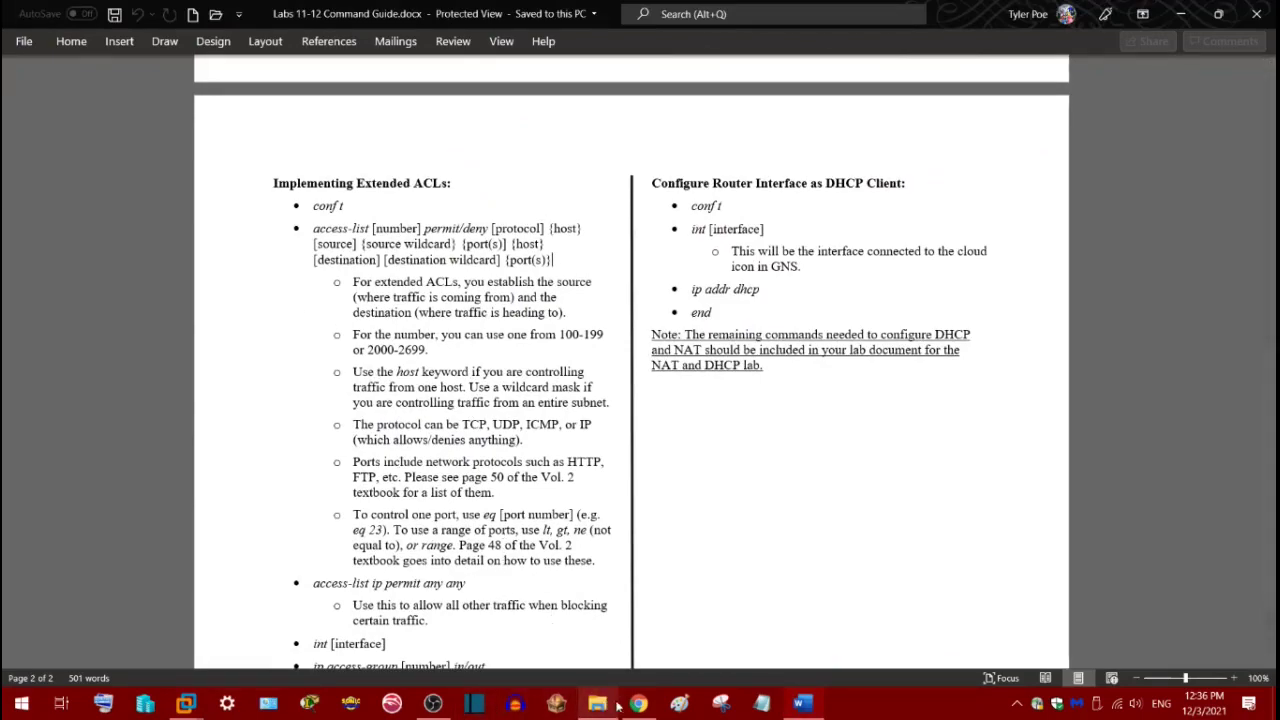
pyautogui.click(186, 703)
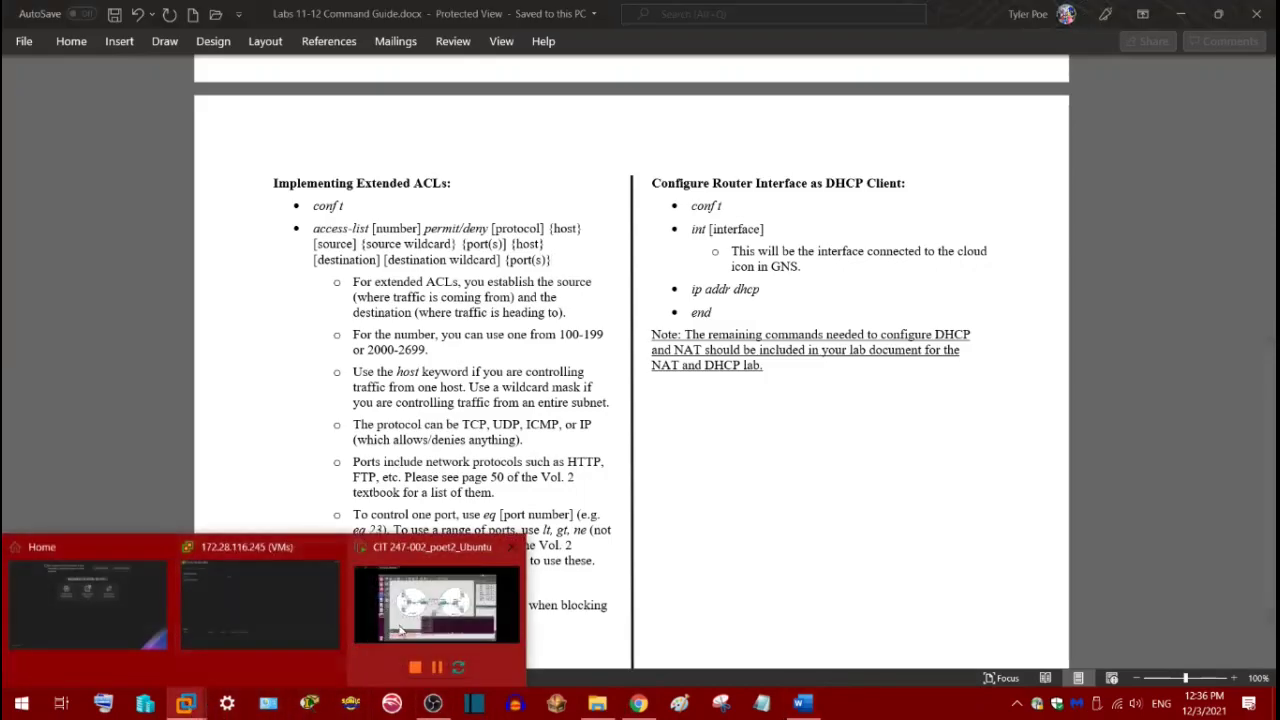
pyautogui.click(400, 624)
pyautogui.press('Left')
# Add 'ip' and destination 'host 10.0.1.101' to the ACL 100 deny entry and submit it
pyautogui.write('ip')
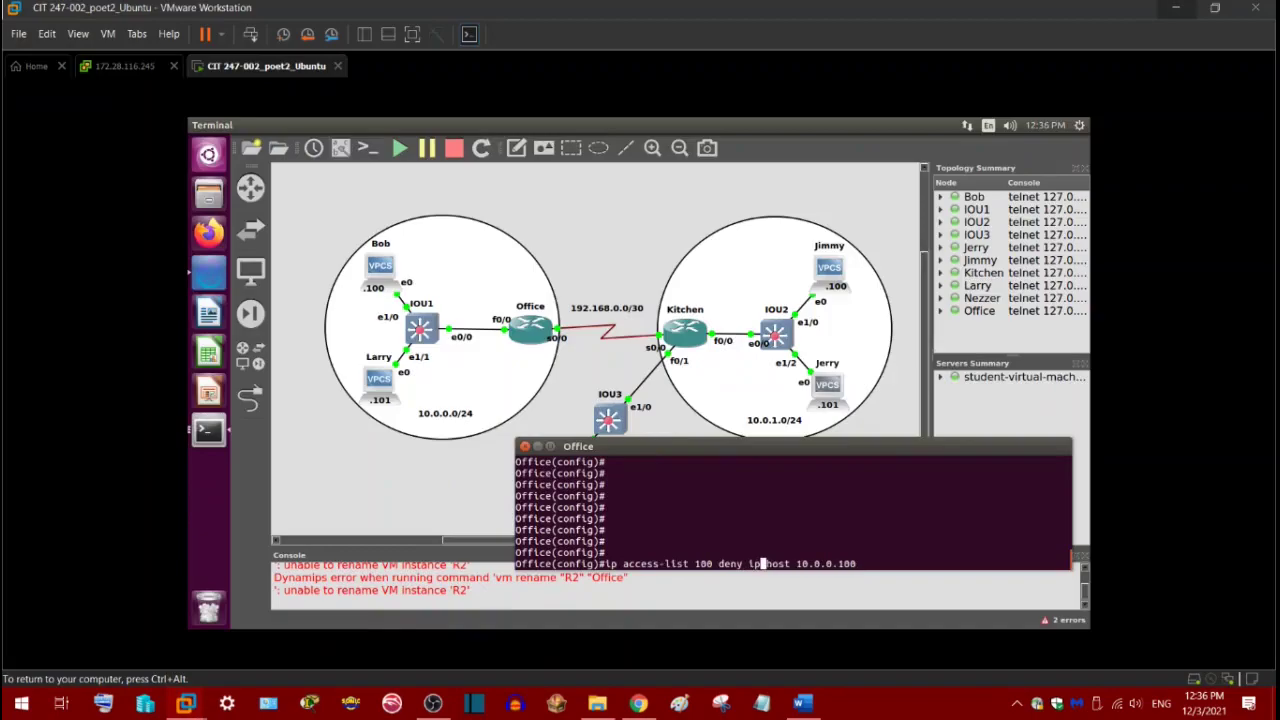
pyautogui.press('Right')
pyautogui.press('Right')
pyautogui.press('Right')
pyautogui.press('Right')
pyautogui.press('Right')
pyautogui.press('Right')
pyautogui.press('Right')
pyautogui.press('Right')
pyautogui.press('Right')
pyautogui.press('Right')
pyautogui.press('Right')
pyautogui.press('Right')
pyautogui.press('Right')
pyautogui.press('Right')
pyautogui.press('Right')
pyautogui.press('Right')
pyautogui.write('host 10.0.1.101')
pyautogui.press('Return')
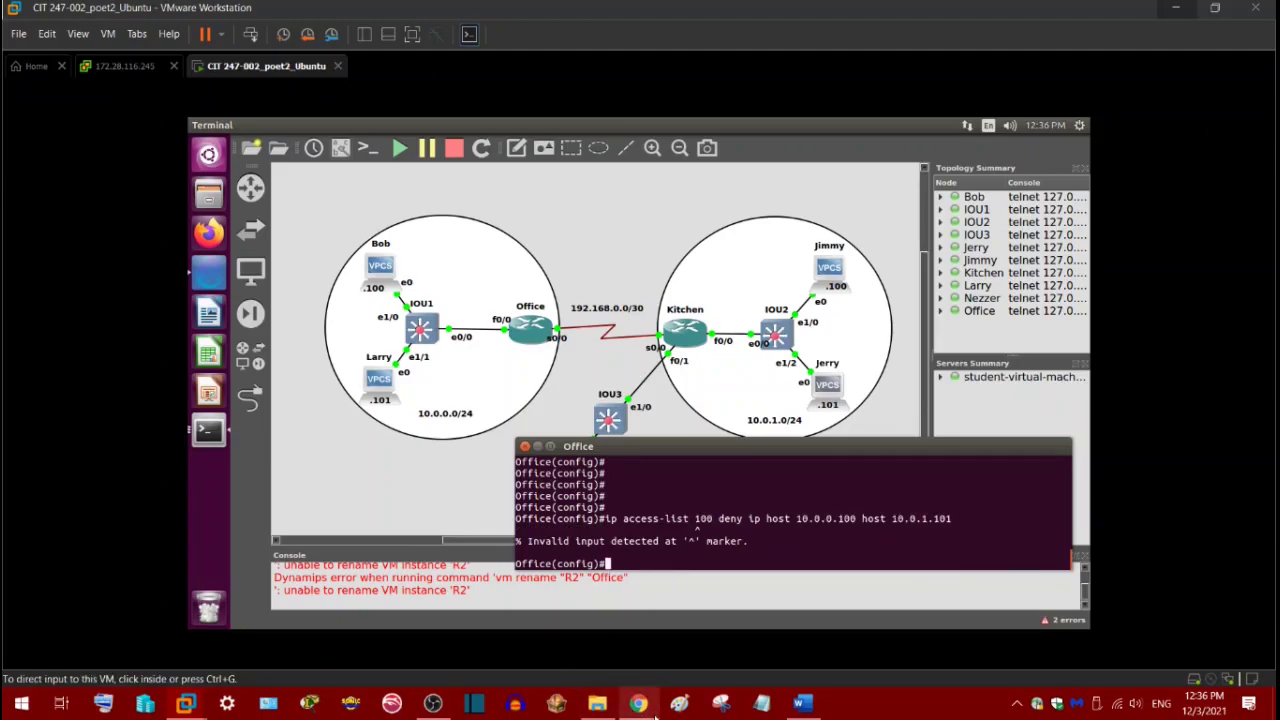
# Check the command guide, then correct and enter 'access-list 100 deny ip host 10.0.0.100 host 10.0.1.101'
pyautogui.moveTo(657, 712)
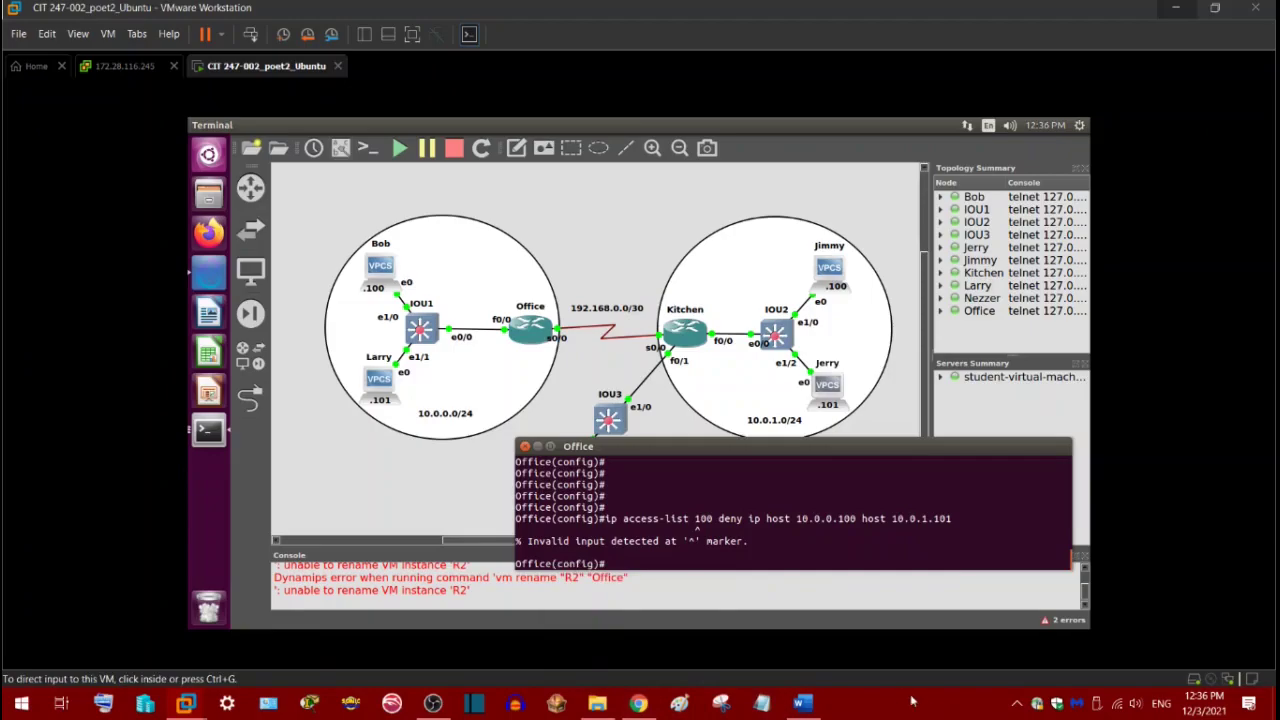
pyautogui.click(801, 703)
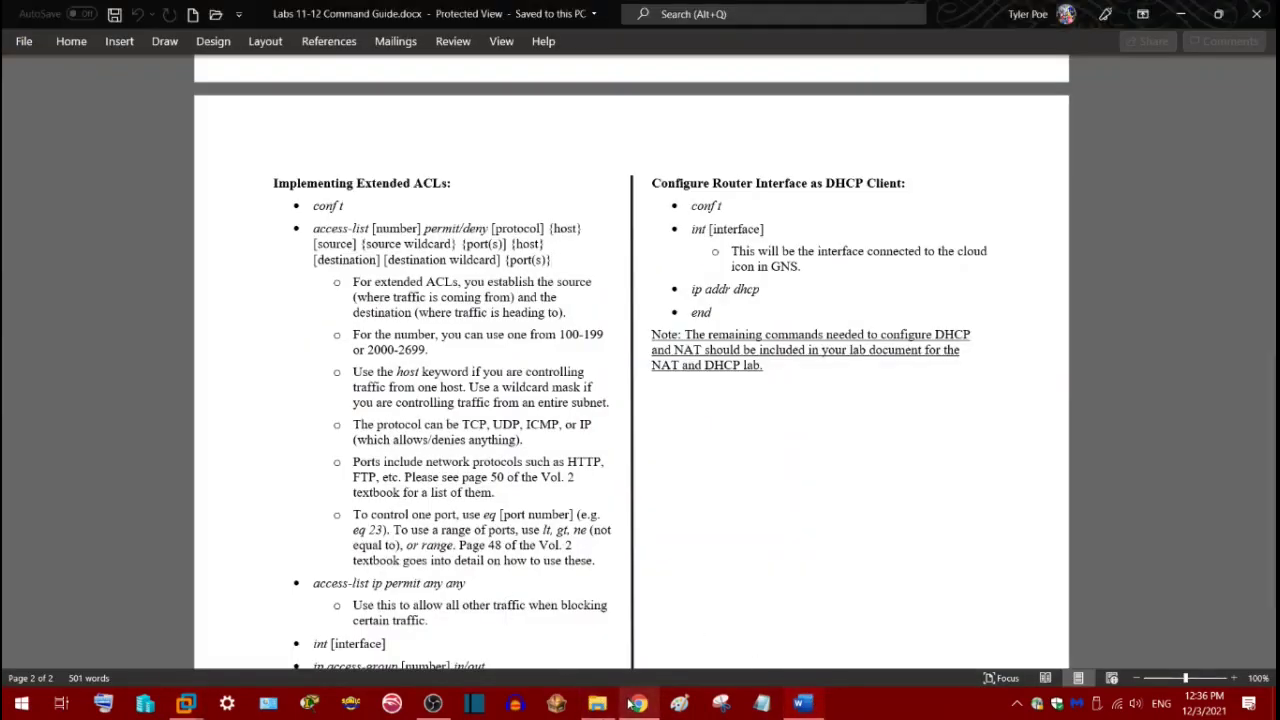
pyautogui.moveTo(186, 703)
pyautogui.click(447, 610)
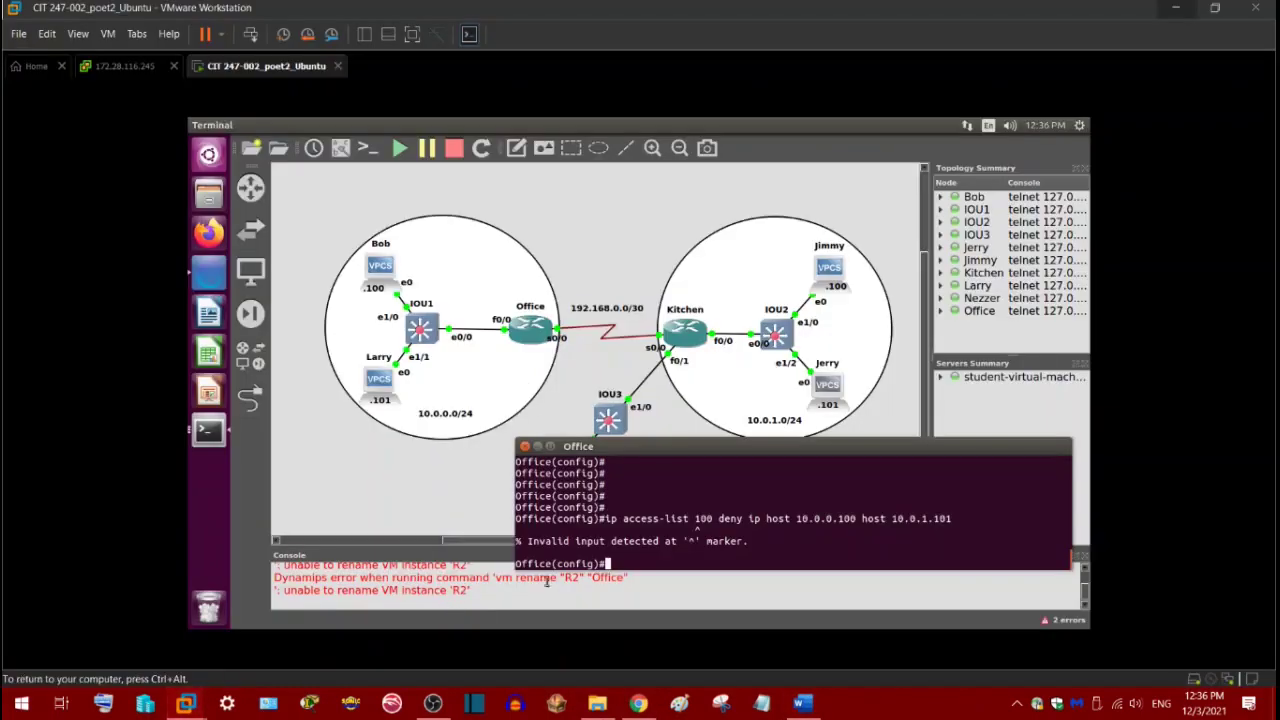
pyautogui.press('Up')
pyautogui.press('Left')
pyautogui.press('Left')
pyautogui.press('Left')
pyautogui.press('Left')
pyautogui.press('Left')
pyautogui.press('Left')
pyautogui.press('Left')
pyautogui.press('Left')
pyautogui.press('Left')
pyautogui.press('Left')
pyautogui.press('Left')
pyautogui.press('Left')
pyautogui.press('Left')
pyautogui.press('Left')
pyautogui.press('Left')
pyautogui.press('Left')
pyautogui.press('Left')
pyautogui.press('Left')
pyautogui.press('Left')
pyautogui.press('Left')
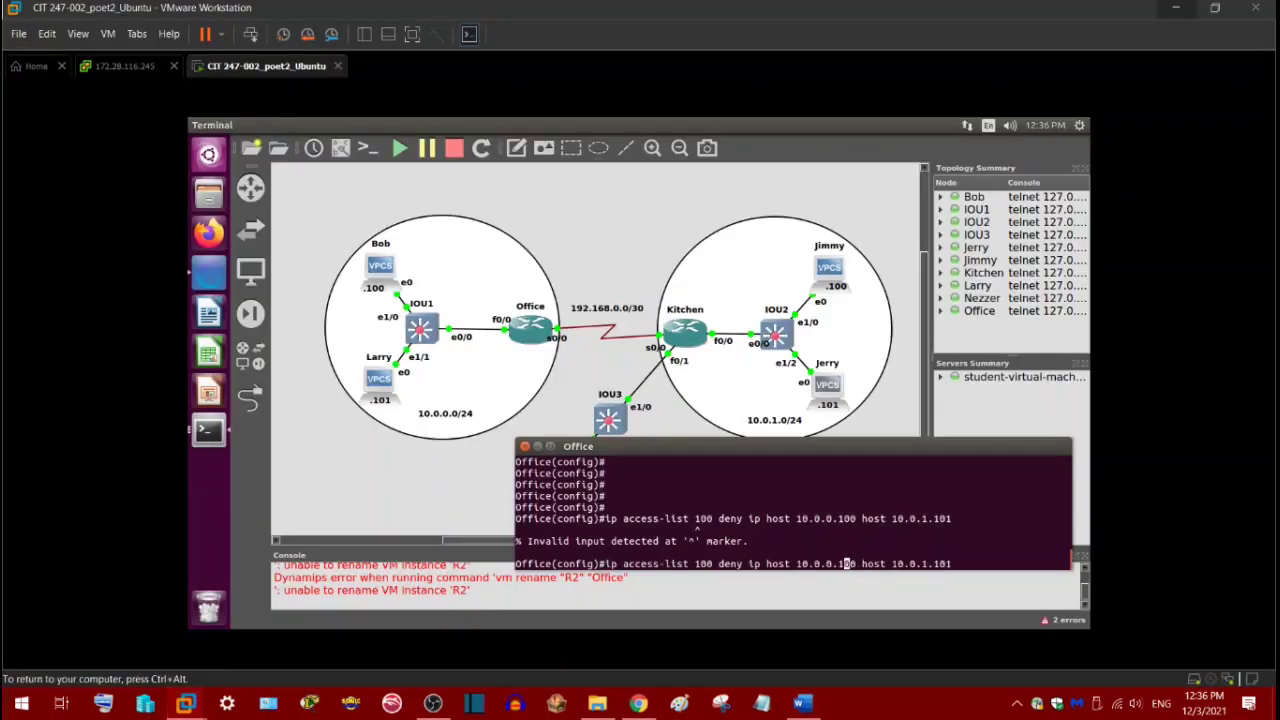
pyautogui.press('Left')
pyautogui.press('Left')
pyautogui.press('Left')
pyautogui.press('Left')
pyautogui.press('Left')
pyautogui.press('Left')
pyautogui.press('Left')
pyautogui.press('Left')
pyautogui.press('Left')
pyautogui.press('Left')
pyautogui.press('Left')
pyautogui.press('Left')
pyautogui.press('Left')
pyautogui.press('Left')
pyautogui.press('Left')
pyautogui.press('Left')
pyautogui.press('Left')
pyautogui.press('Left')
pyautogui.press('Left')
pyautogui.press('BackSpace')
pyautogui.press('BackSpace')
pyautogui.press('BackSpace')
pyautogui.press('Return')
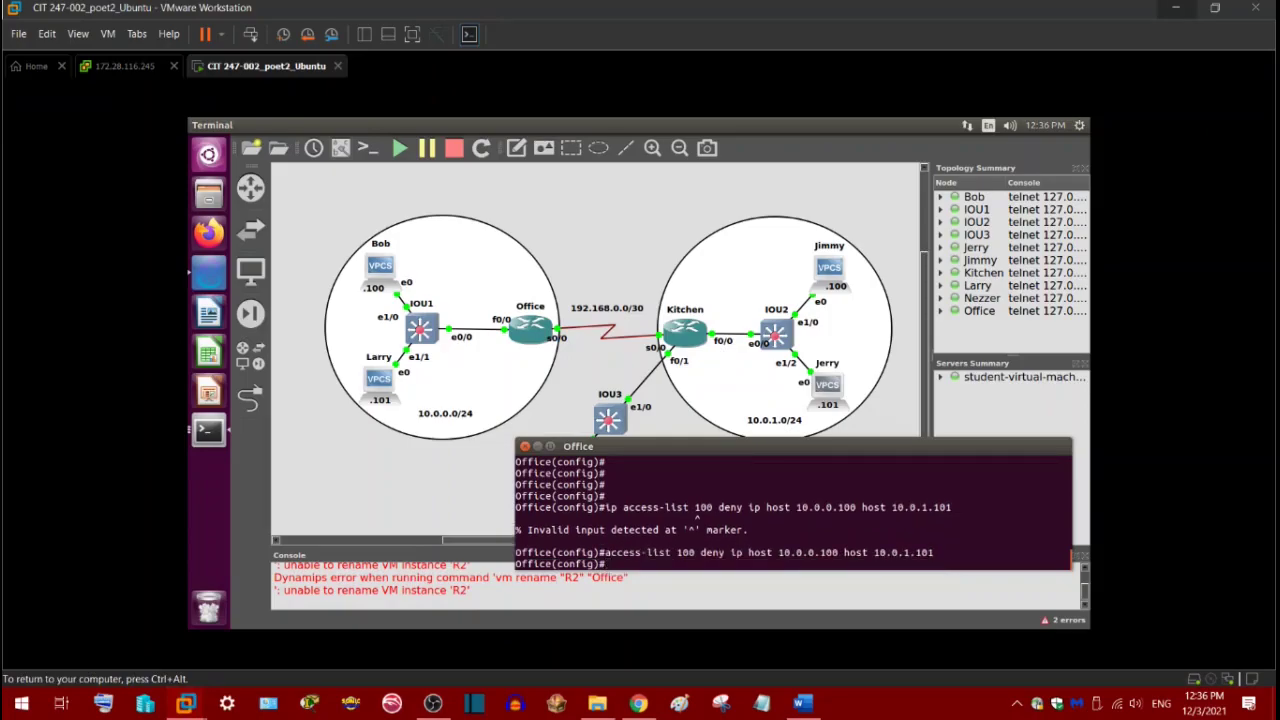
# Add 'access-list 100 permit ip any any' to allow all other traffic
pyautogui.write('access-list 100 permit')
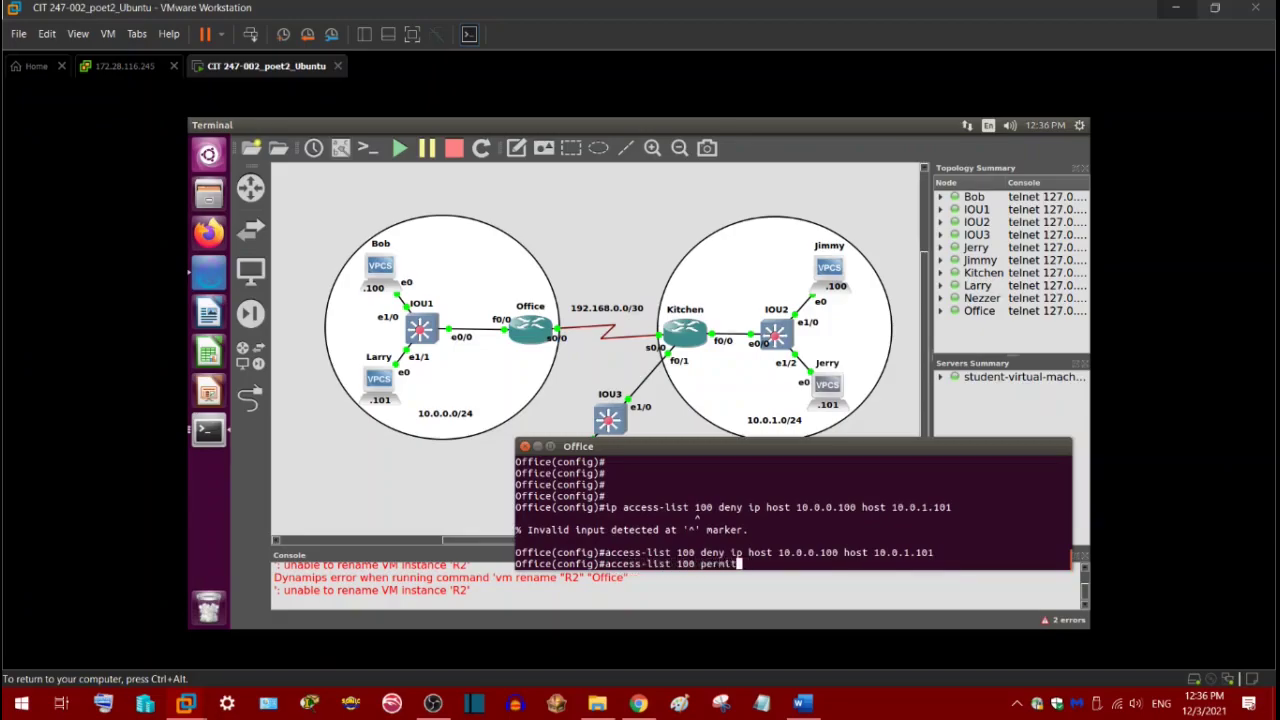
pyautogui.write(' ip any any')
pyautogui.press('Return')
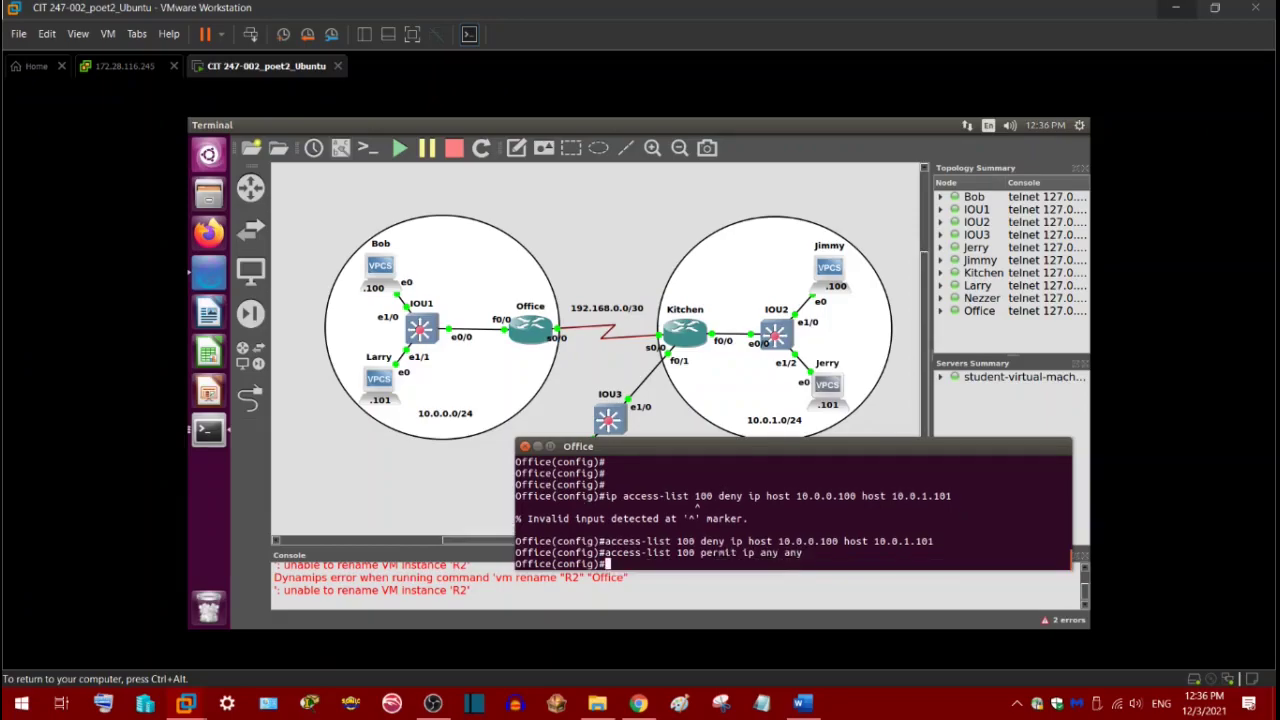
pyautogui.press('Return')
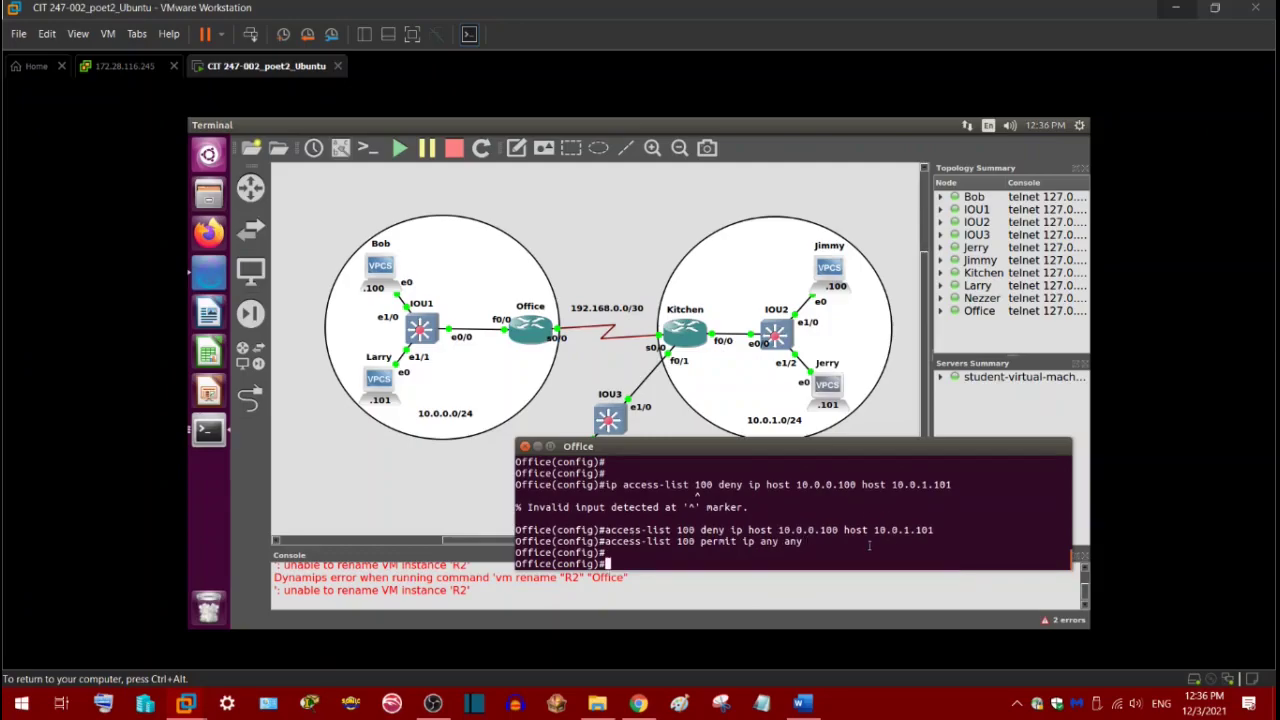
# Apply ACL 100 inbound on interface f0/0 with 'ip access-group 100 in'
pyautogui.write('int')
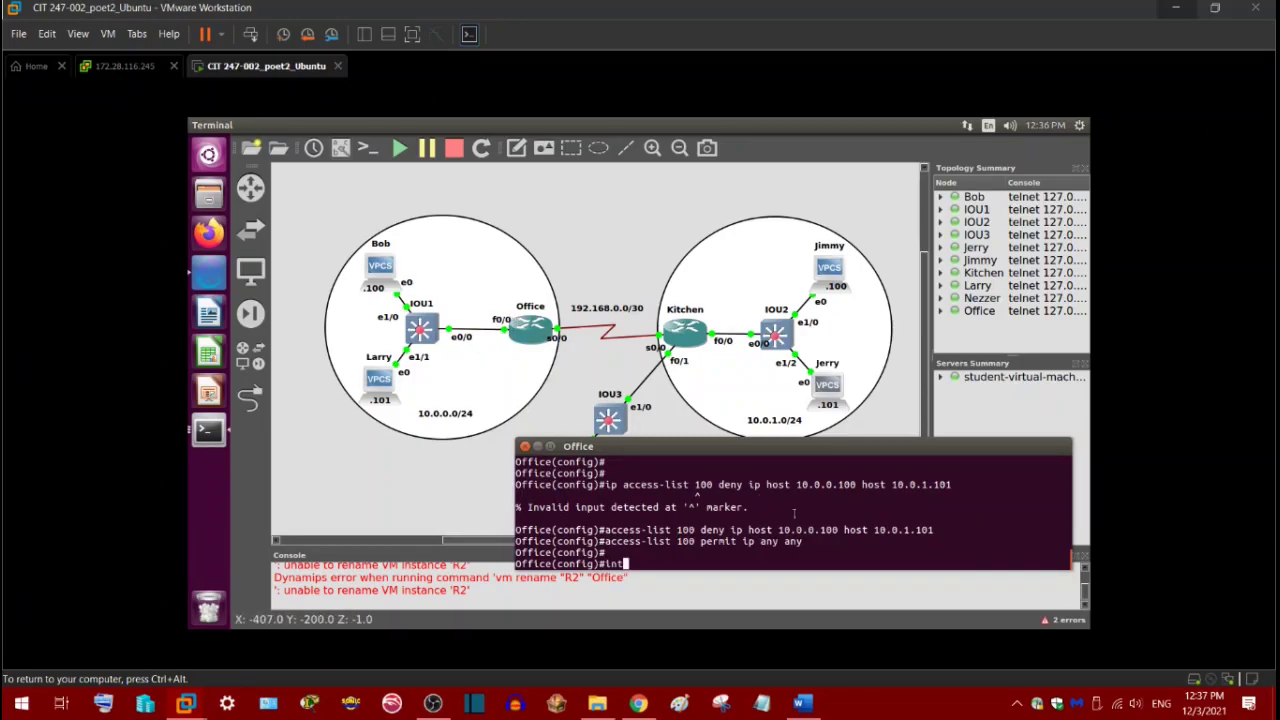
pyautogui.write('f0/0')
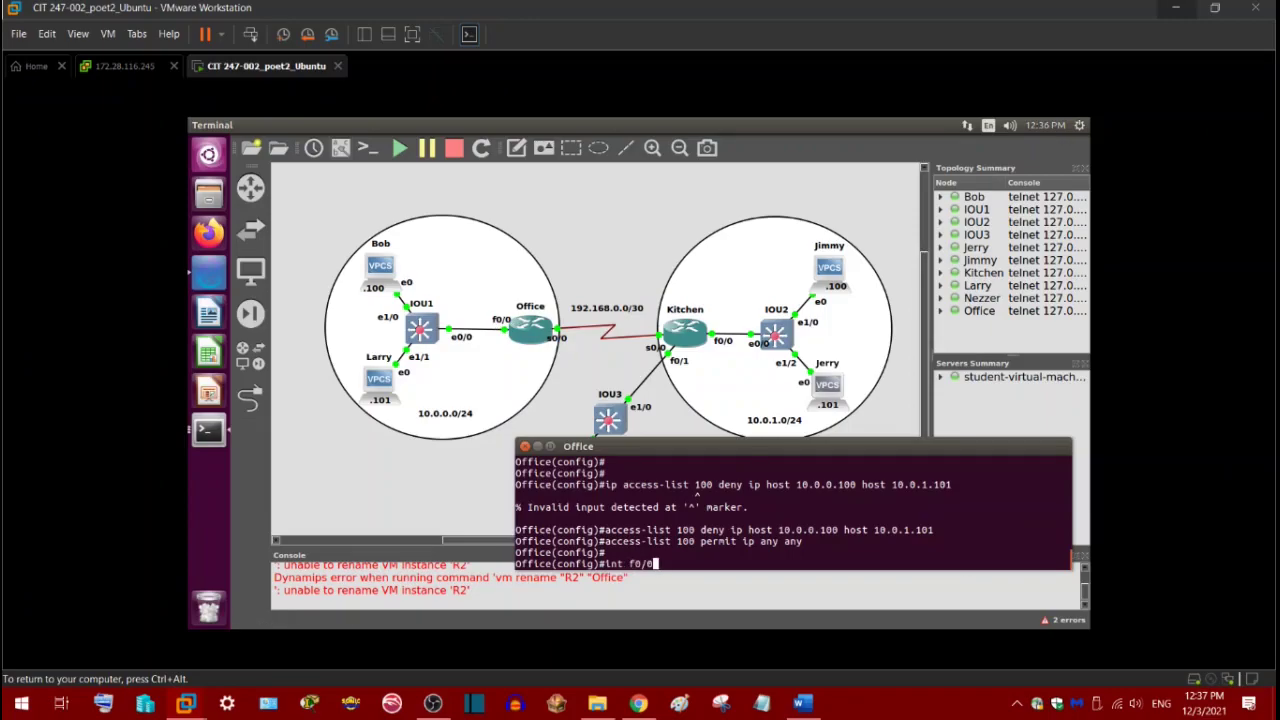
pyautogui.press('Return')
pyautogui.press('Return')
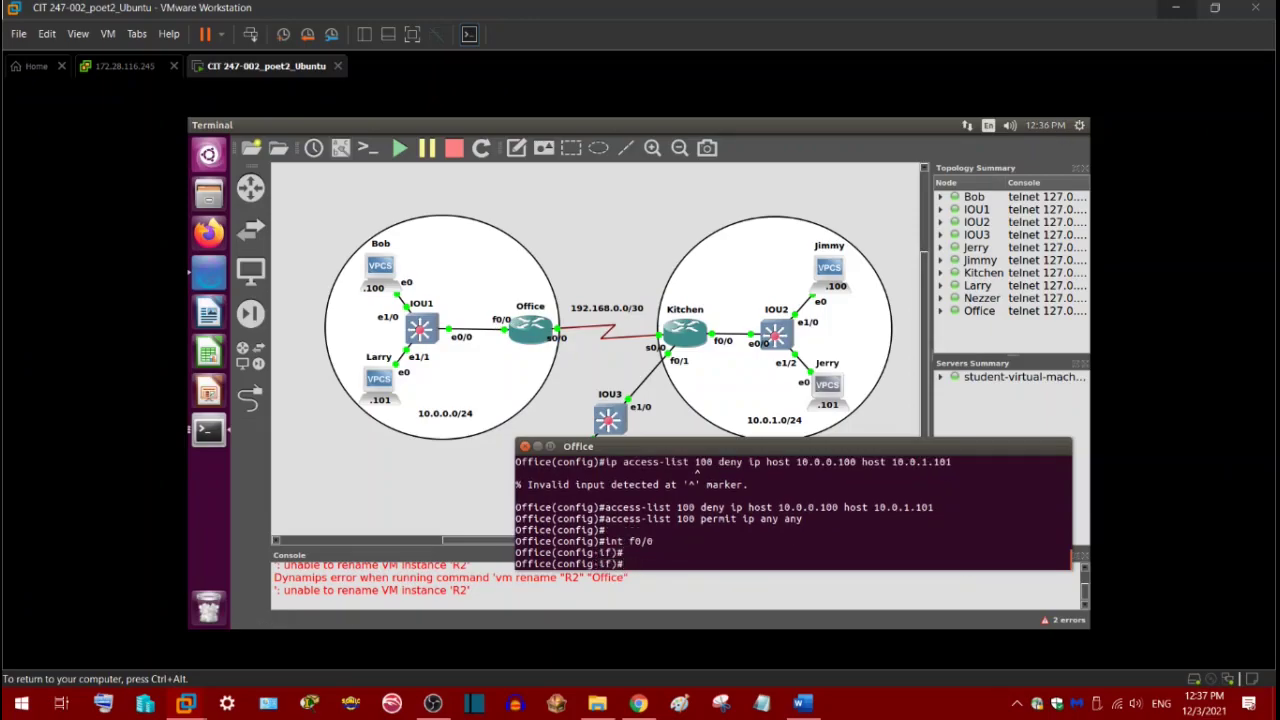
pyautogui.write('ip access-g')
pyautogui.write('roup 100 i')
pyautogui.write('n')
pyautogui.press('Return')
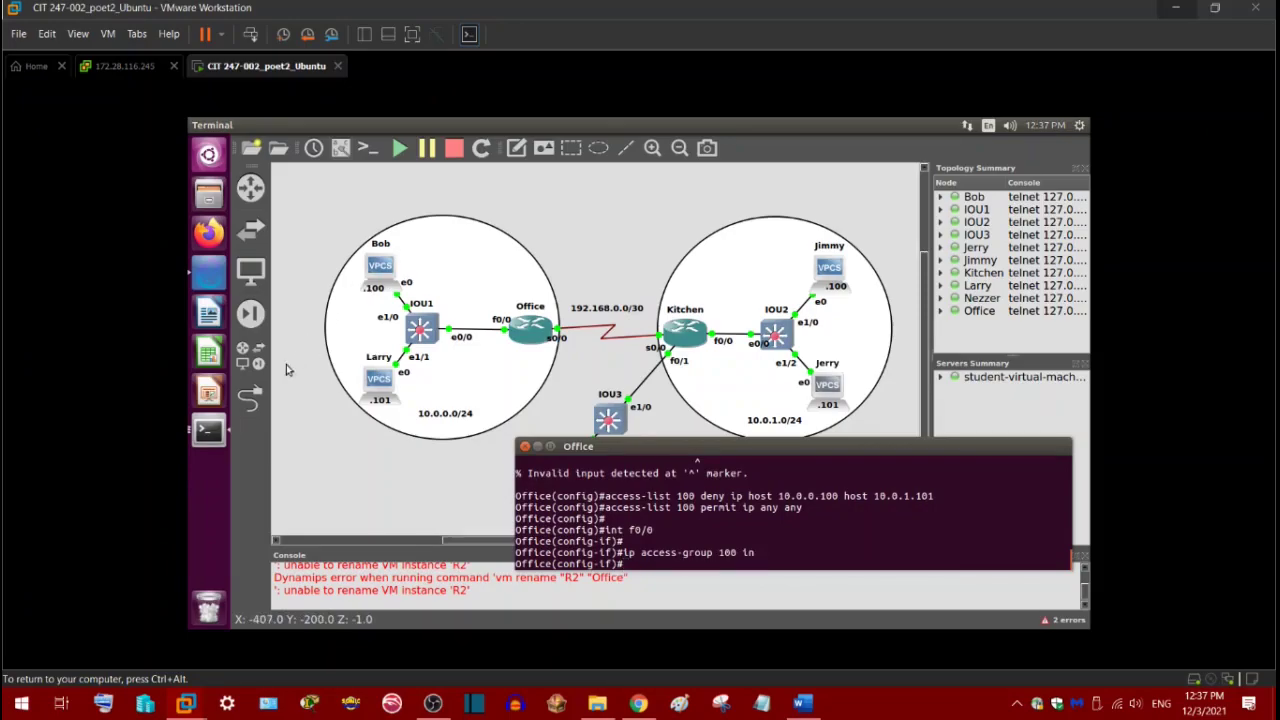
pyautogui.doubleClick(380, 267)
# From Bob, ping 10.0.1.101 and see it administratively prohibited
pyautogui.press('Return')
pyautogui.press('Return')
pyautogui.press('Return')
pyautogui.press('Return')
pyautogui.write('ping 10')
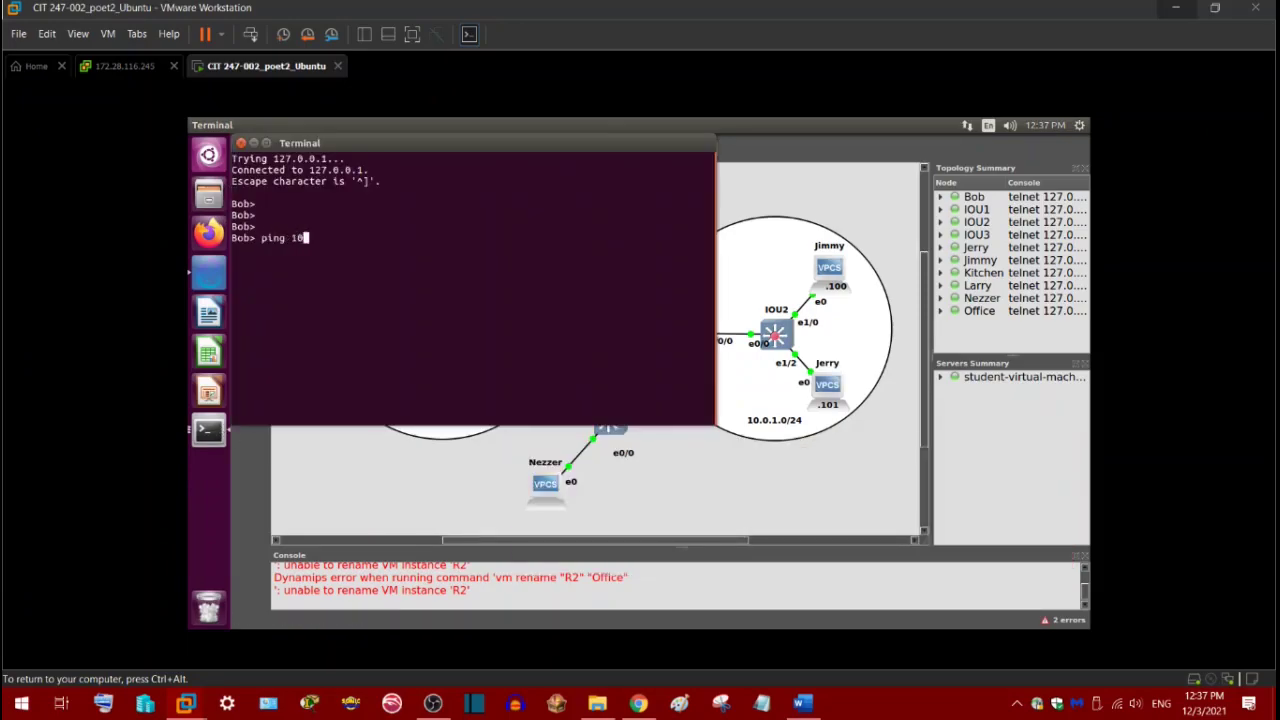
pyautogui.write('.0.1.101')
pyautogui.press('Return')
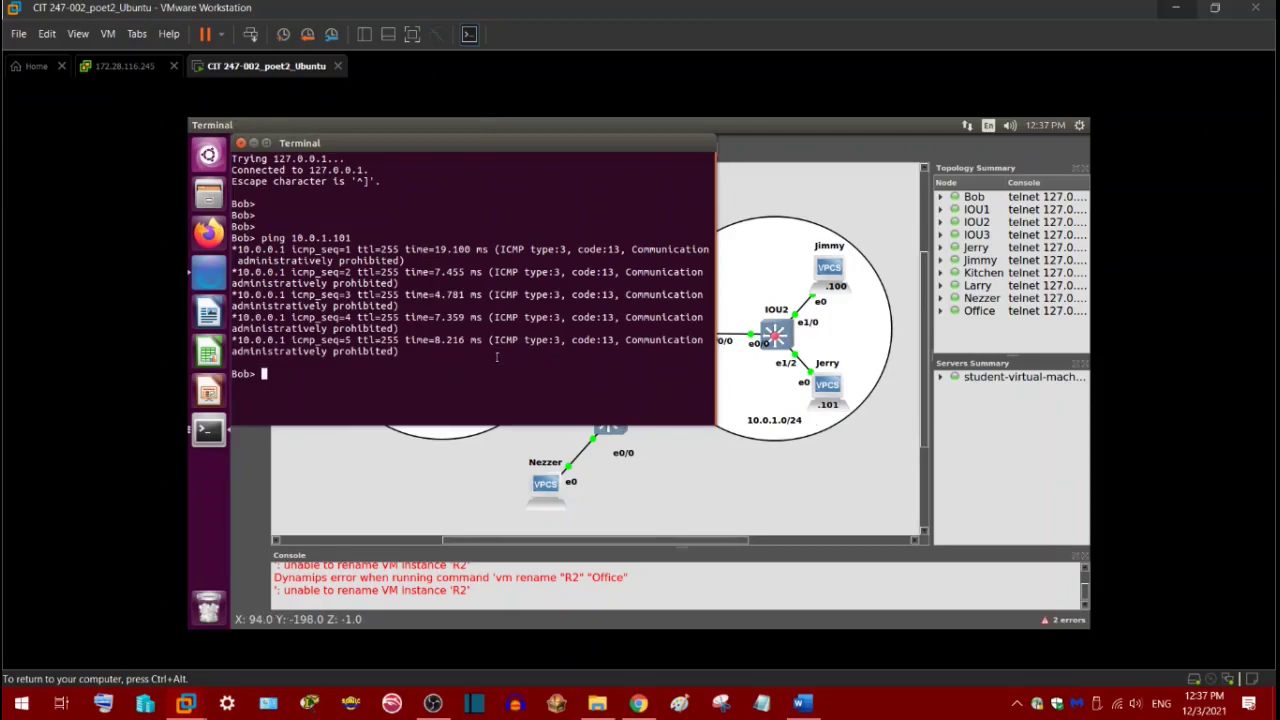
# From Bob, ping 10.0.1.100 successfully, then close Bob's console
pyautogui.press('Up')
pyautogui.press('BackSpace')
pyautogui.write('0.0.1.100')
pyautogui.press('Return')
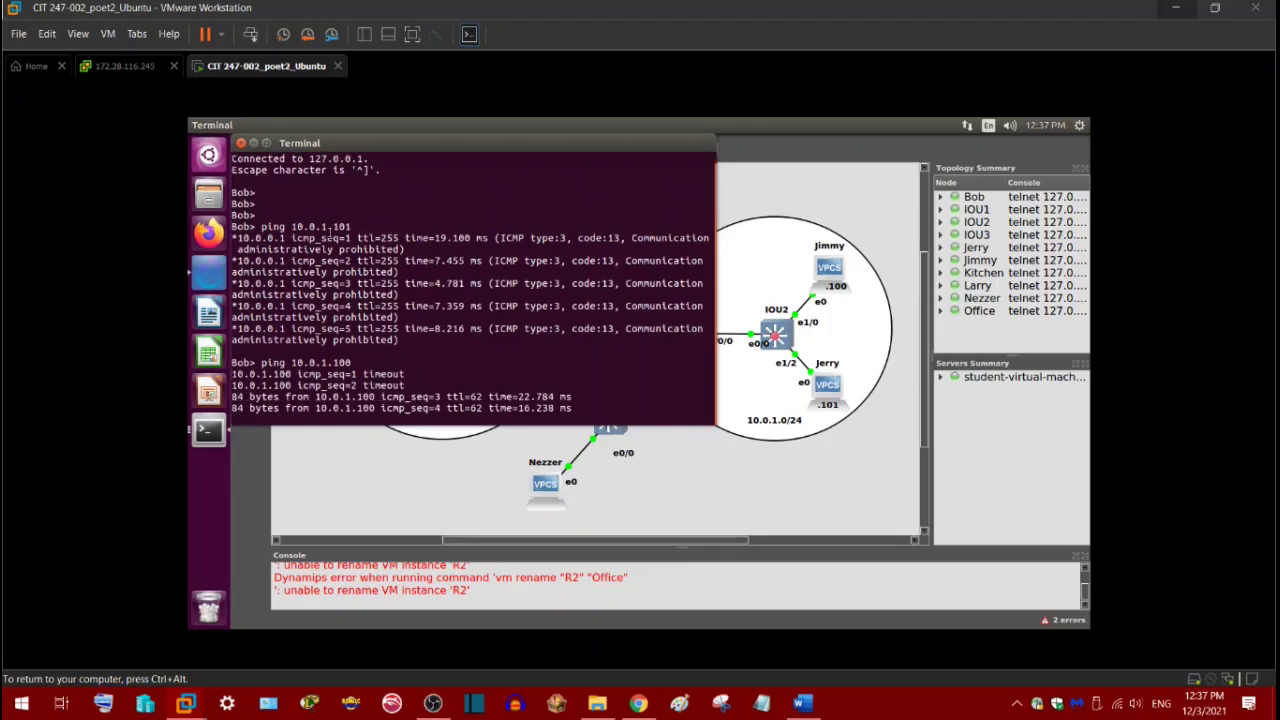
pyautogui.click(240, 144)
# From Larry, ping 10.0.1.101, then hide his console and bring up OBS
pyautogui.doubleClick(386, 384)
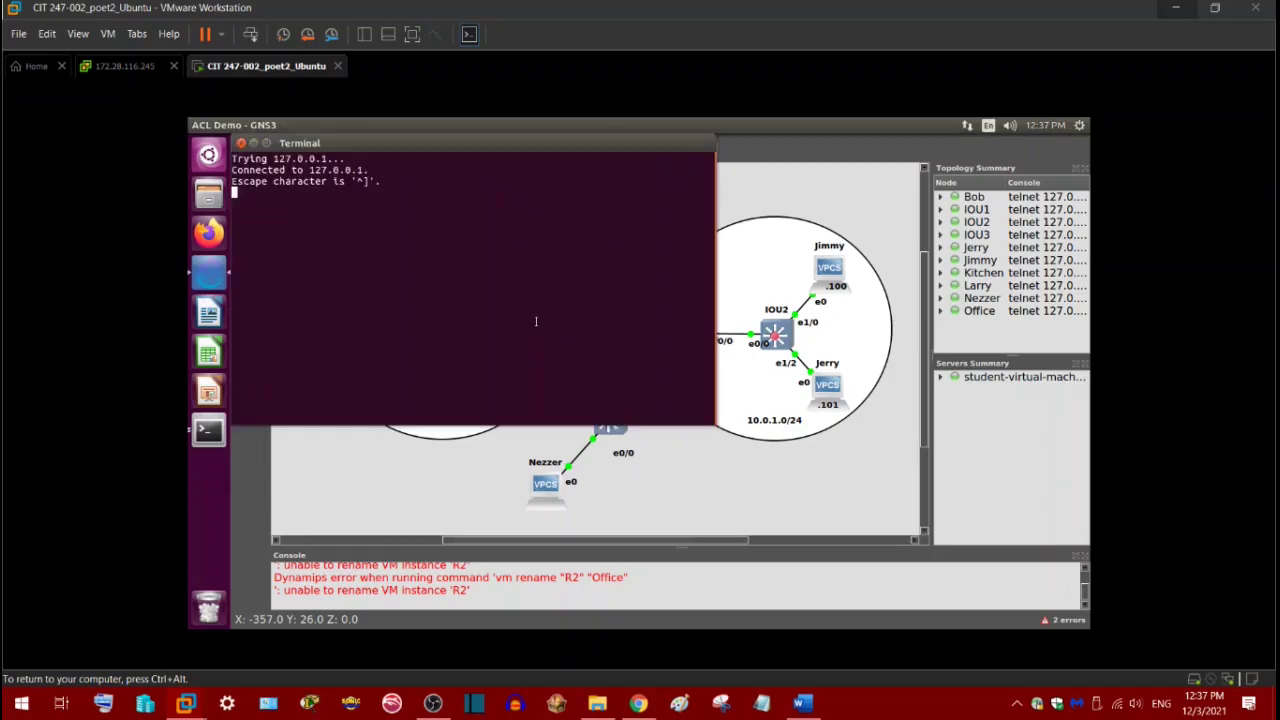
pyautogui.press('Return')
pyautogui.write('ping 10.0.1.101')
pyautogui.press('Return')
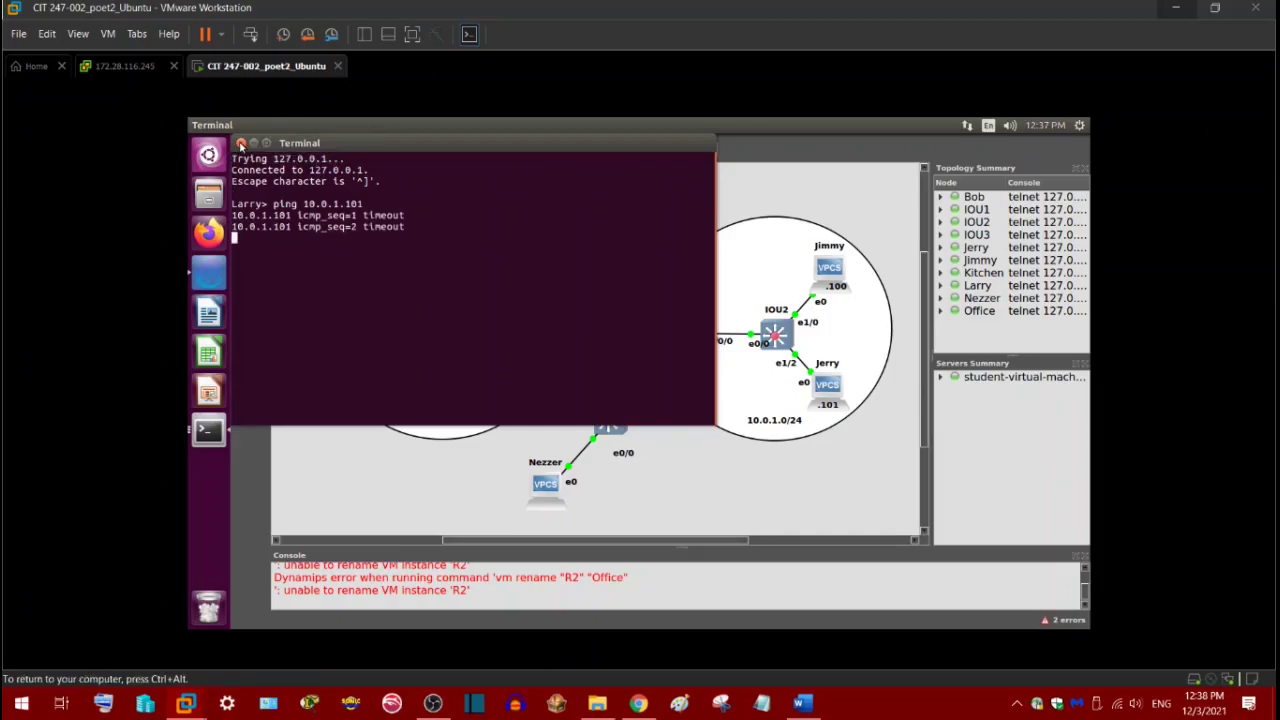
pyautogui.click(253, 143)
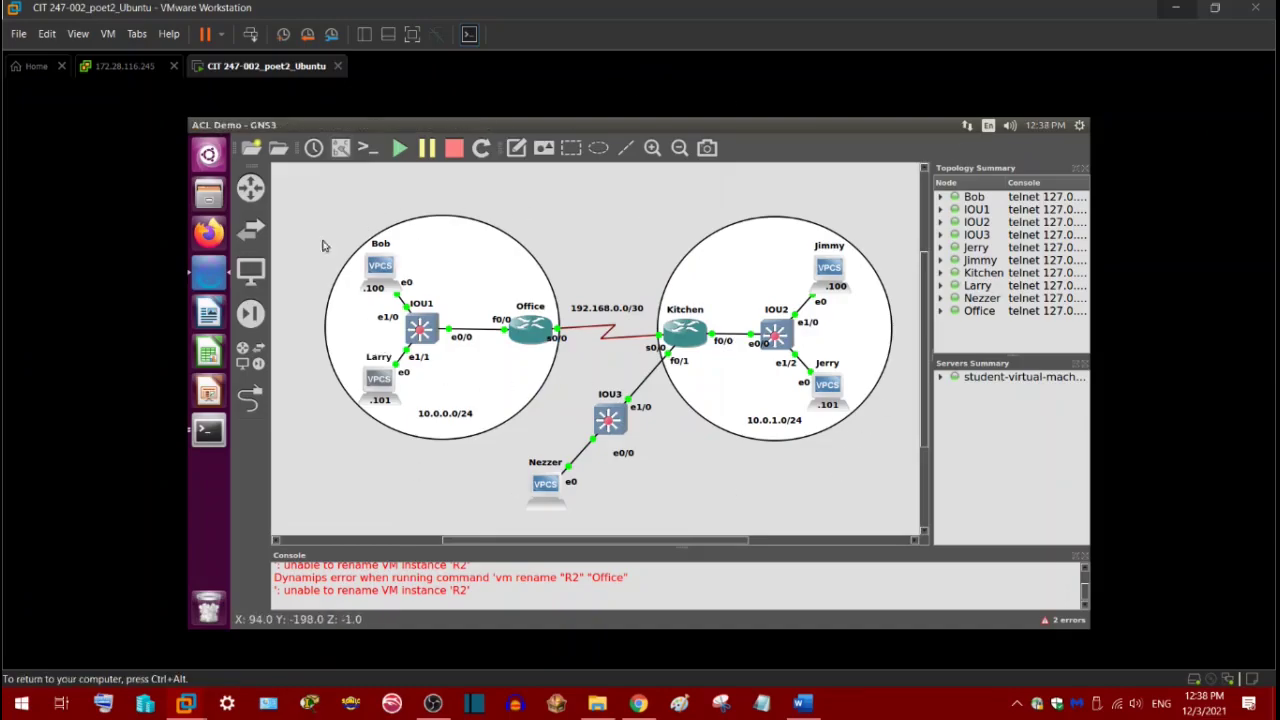
pyautogui.click(433, 703)
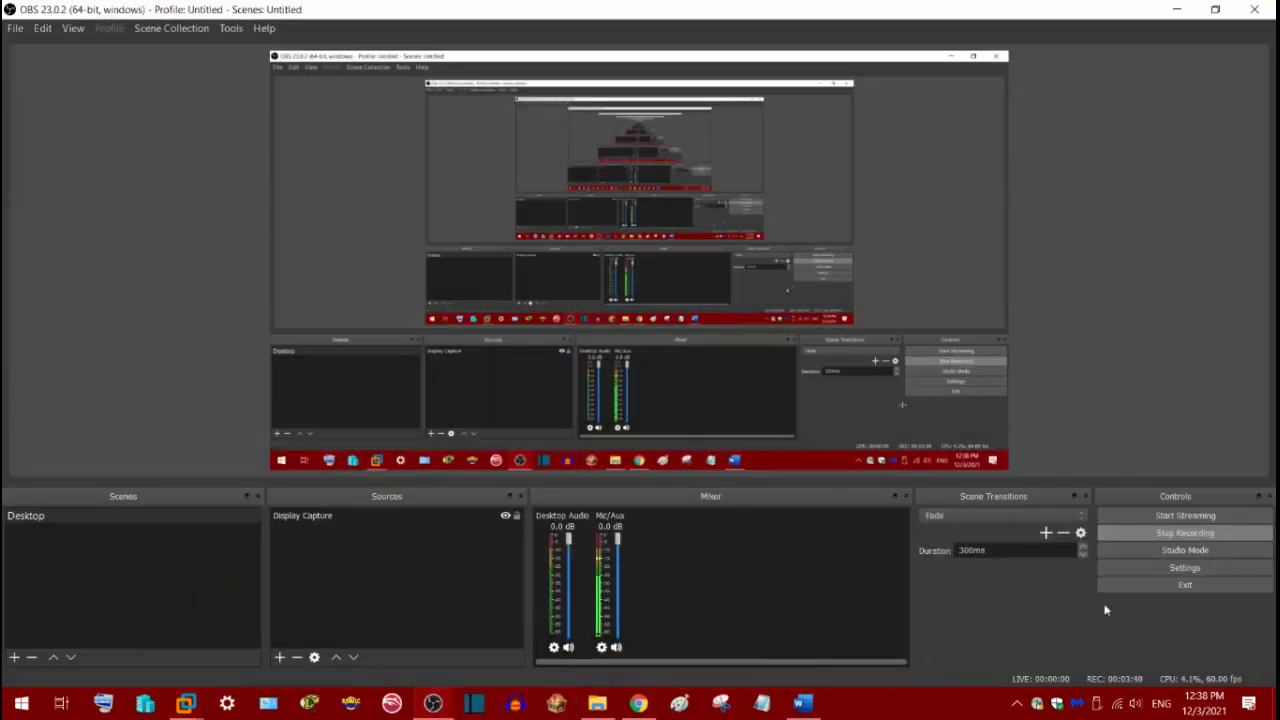